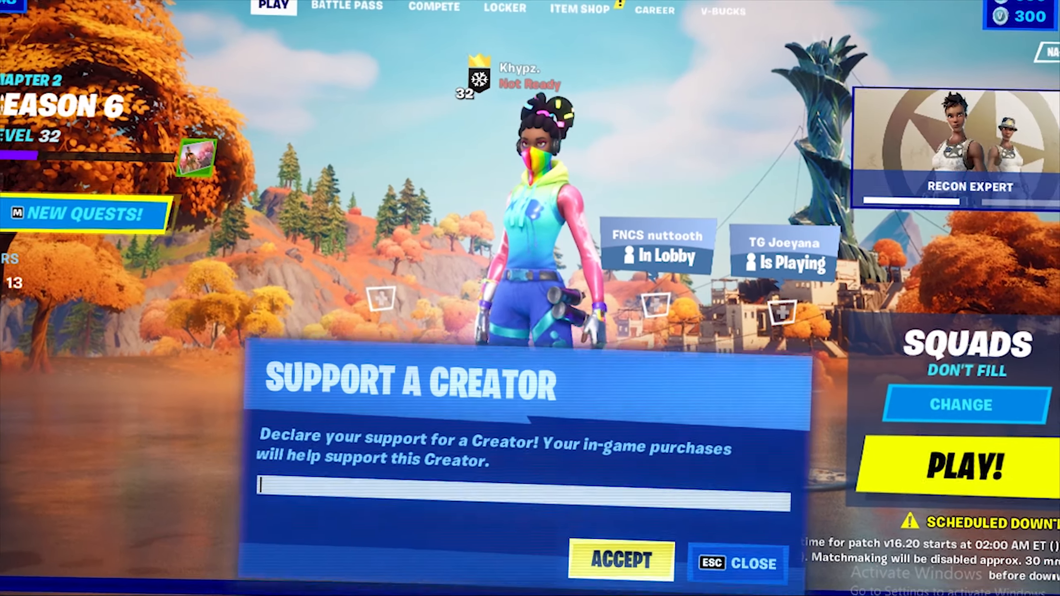
# Enter the creator code Khypz in Fortnite's Support a Creator prompt
pyautogui.write('Khypz')
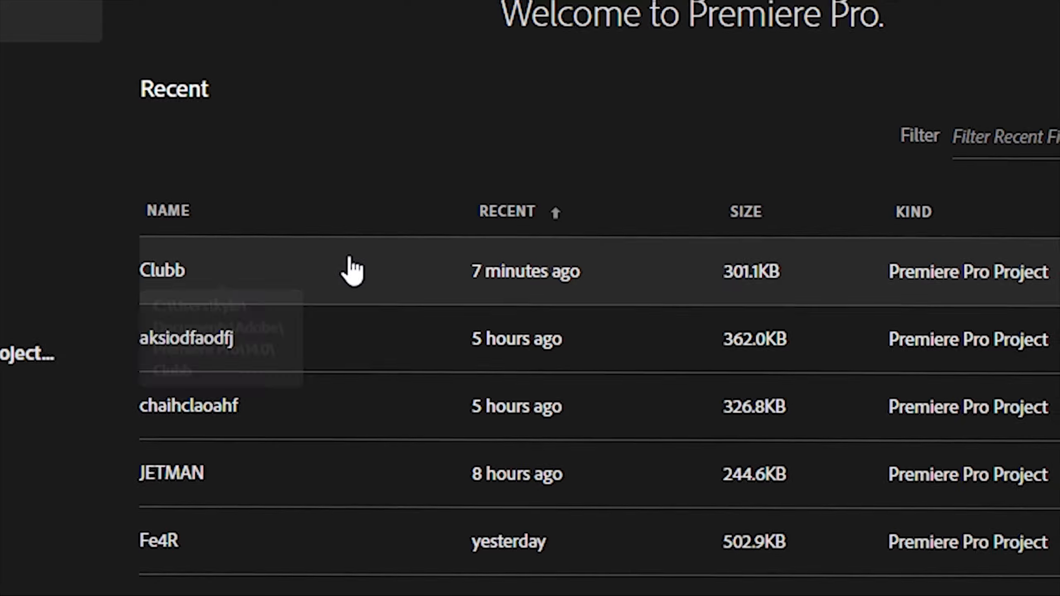
# Switch to Premiere Pro, open the recent project Clubb and place the playhead at frame 709
pyautogui.click(349, 271)
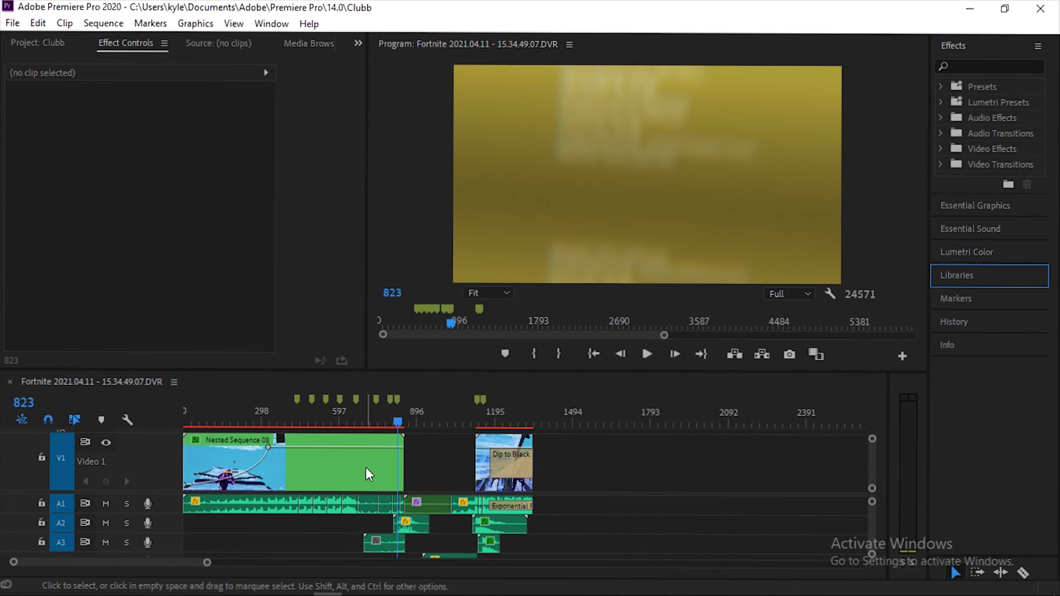
pyautogui.keyDown('alt'); pyautogui.scroll(-3, 366, 467); pyautogui.keyUp('alt')
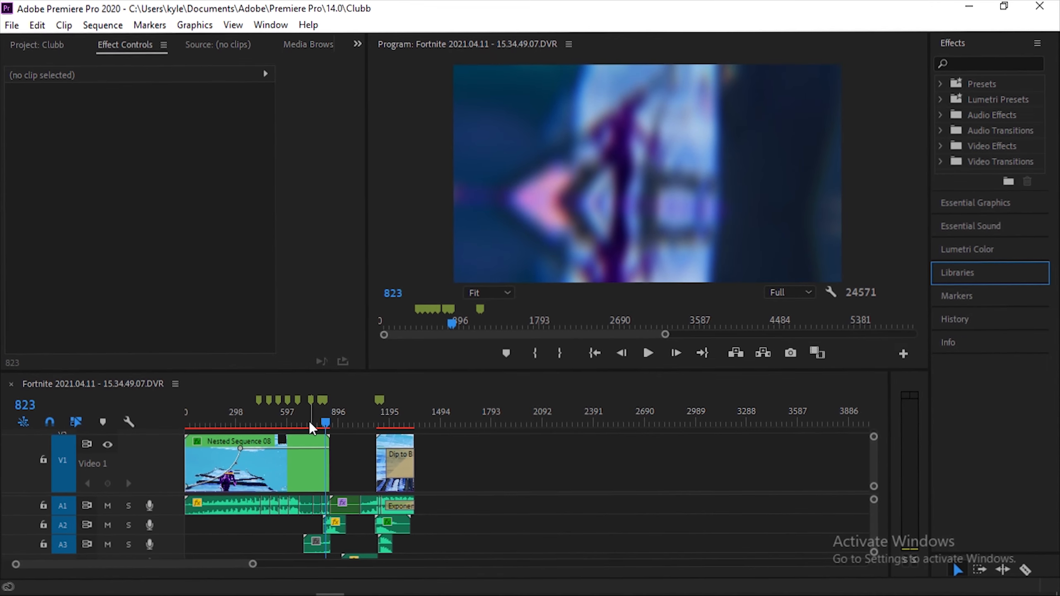
pyautogui.click(307, 424)
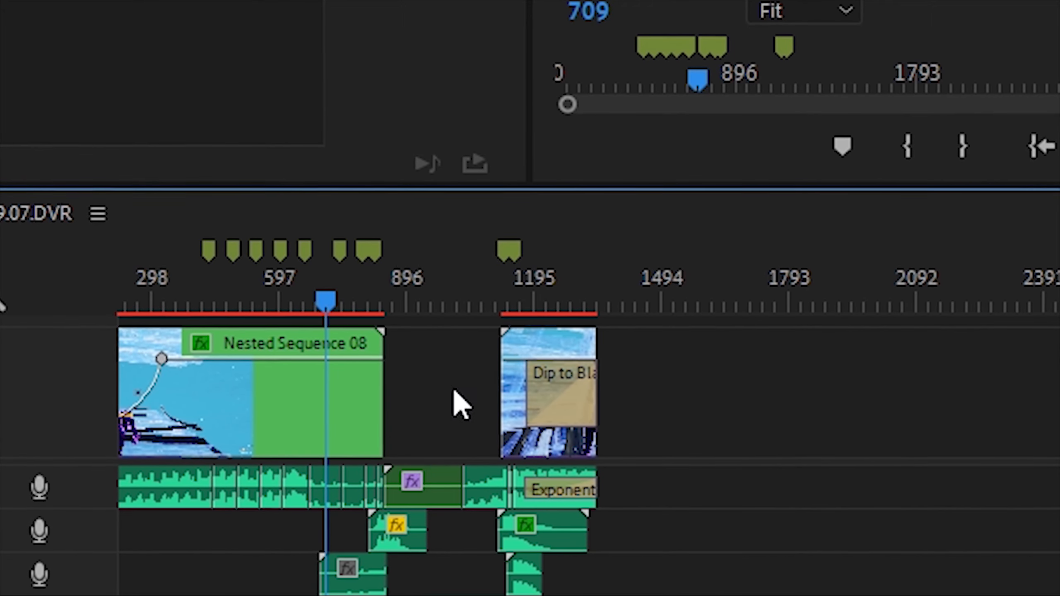
pyautogui.keyDown('alt'); pyautogui.scroll(-3, 411, 427); pyautogui.keyUp('alt')
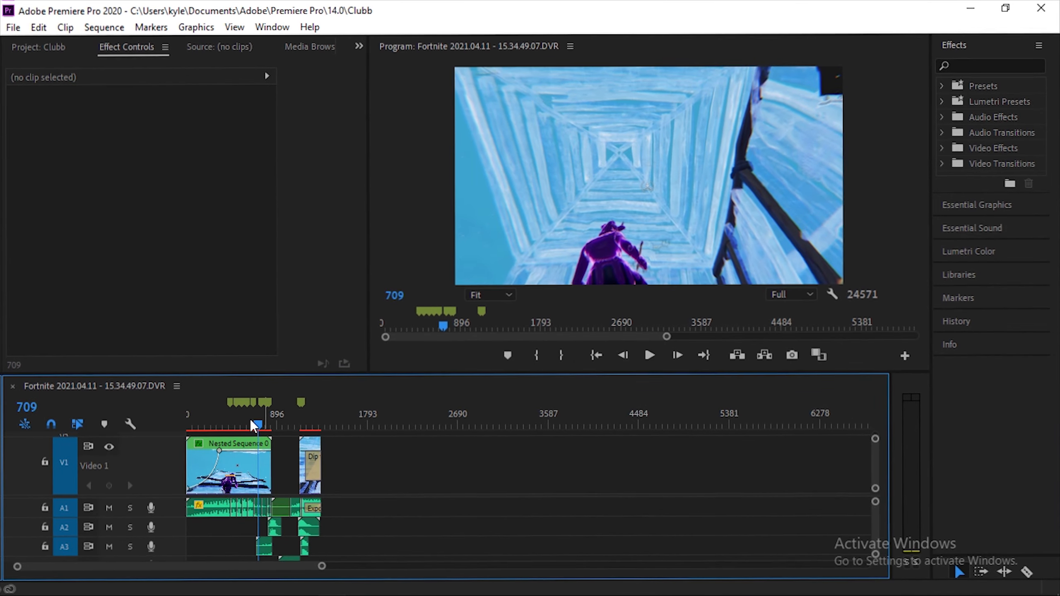
# Mark an Out point just past the last clip in the sequence and render the effects from In to Out
pyautogui.click(320, 424)
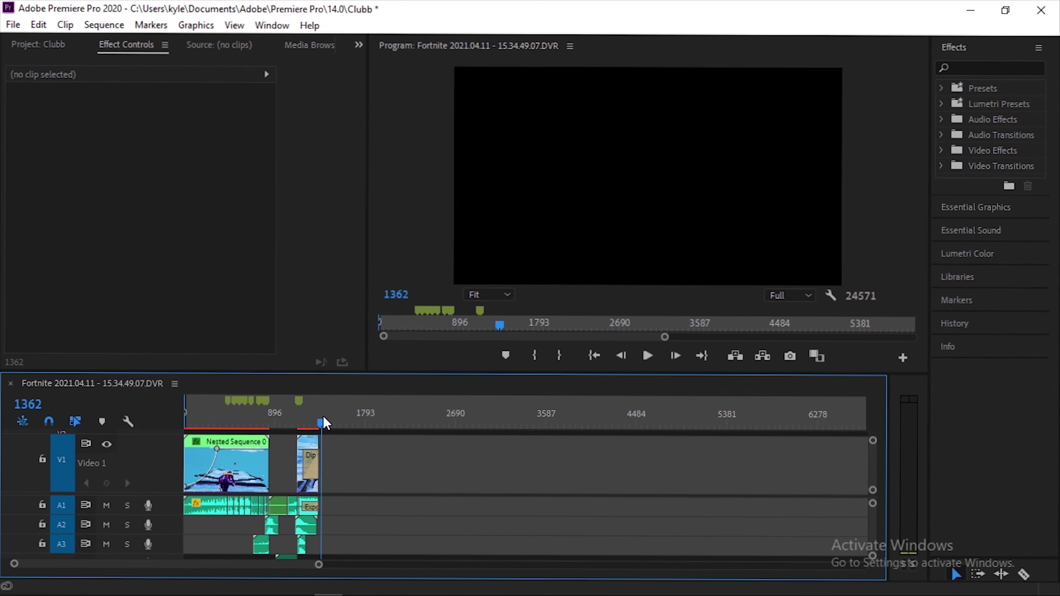
pyautogui.moveTo(323, 417); pyautogui.dragTo(325, 419)
pyautogui.press('o')
pyautogui.click(106, 28)
pyautogui.click(167, 53)
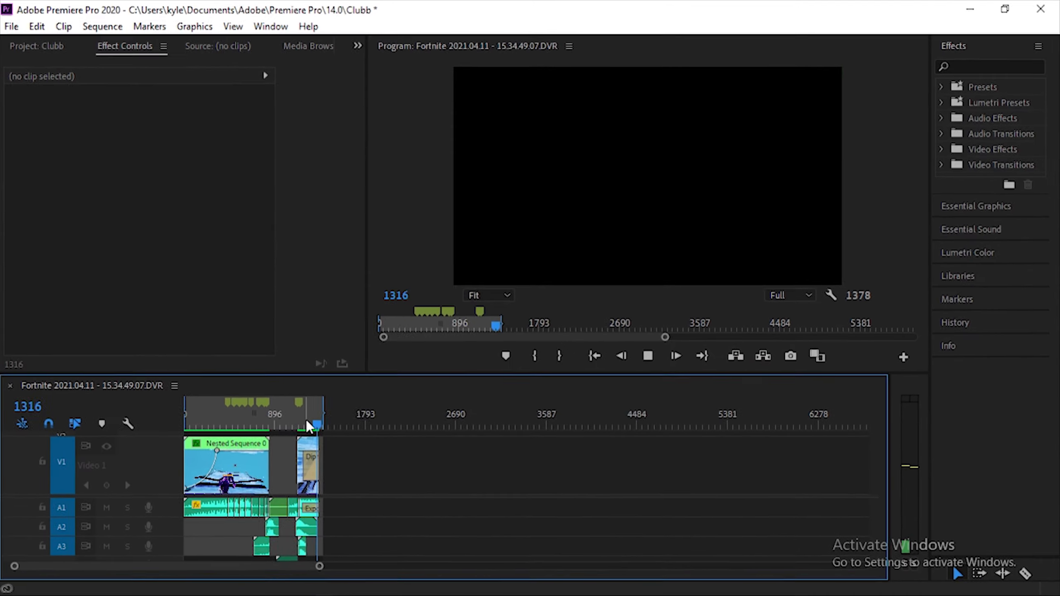
pyautogui.click(307, 419)
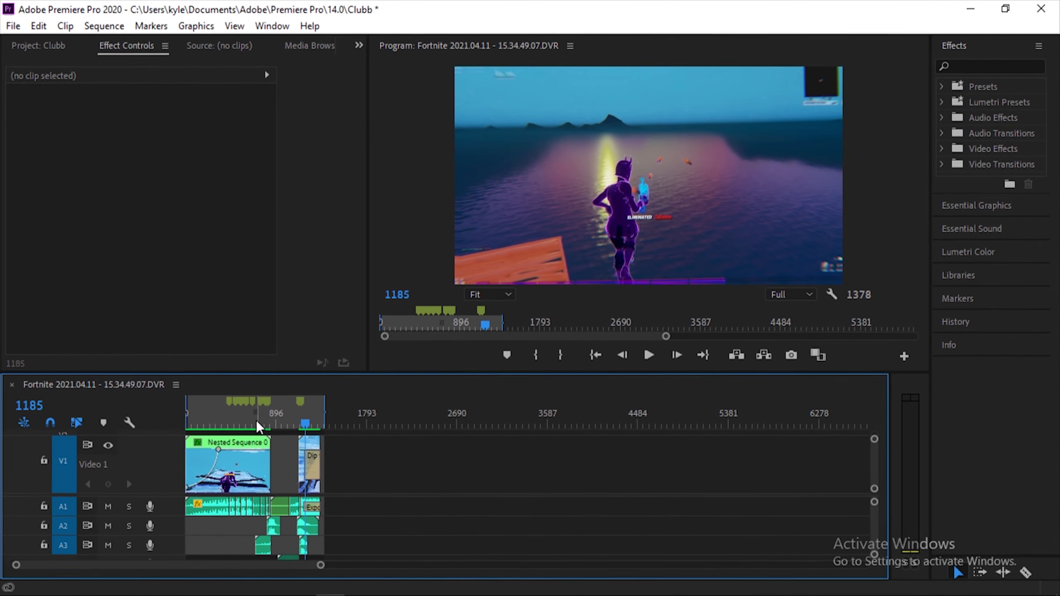
# Import Fortnite 2021.04.11 - 15.58.24.08 from the Fortnite videos folder and place it on track V1 after the existing clips
pyautogui.click(49, 50)
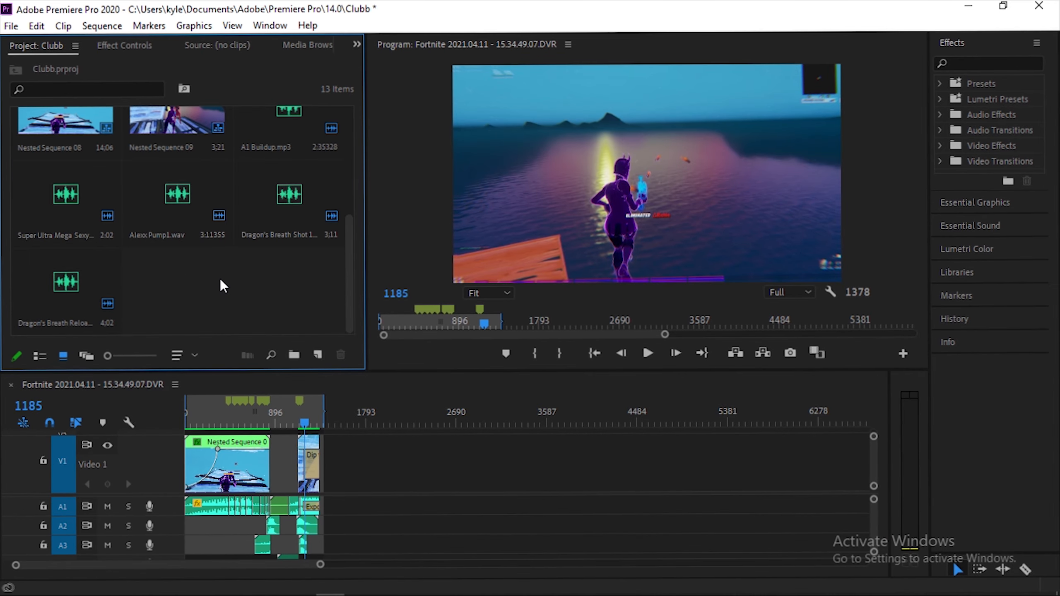
pyautogui.doubleClick(223, 286)
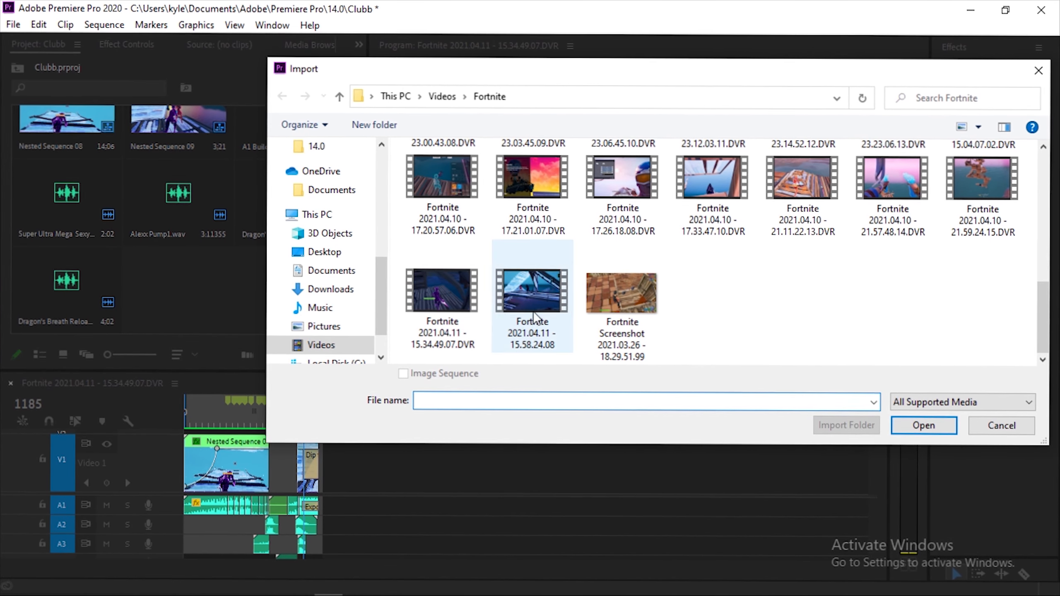
pyautogui.doubleClick(532, 311)
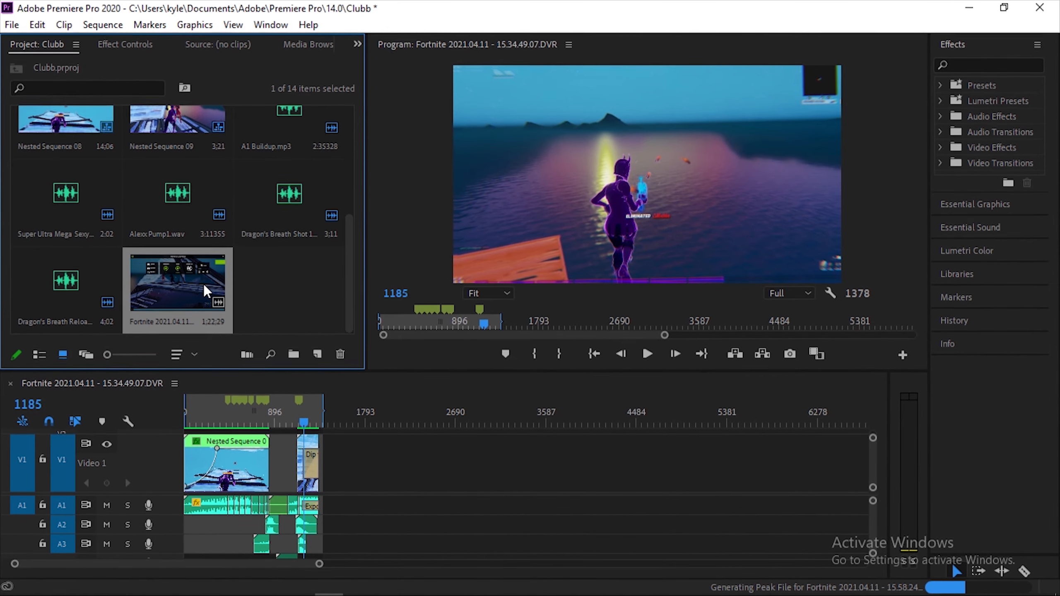
pyautogui.moveTo(180, 269); pyautogui.dragTo(427, 473)
pyautogui.keyDown('alt'); pyautogui.scroll(-4, 532, 480); pyautogui.keyUp('alt')
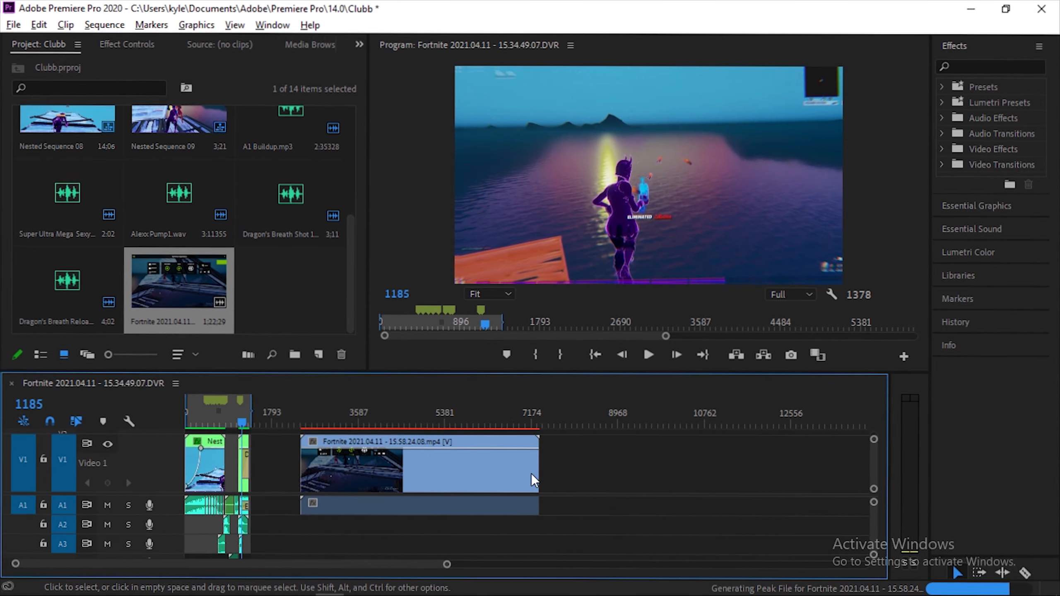
# Unlink the newly placed clip's audio from its video and delete the audio from track A1
pyautogui.click(371, 423)
pyautogui.keyDown('alt'); pyautogui.scroll(2, 363, 435); pyautogui.keyUp('alt')
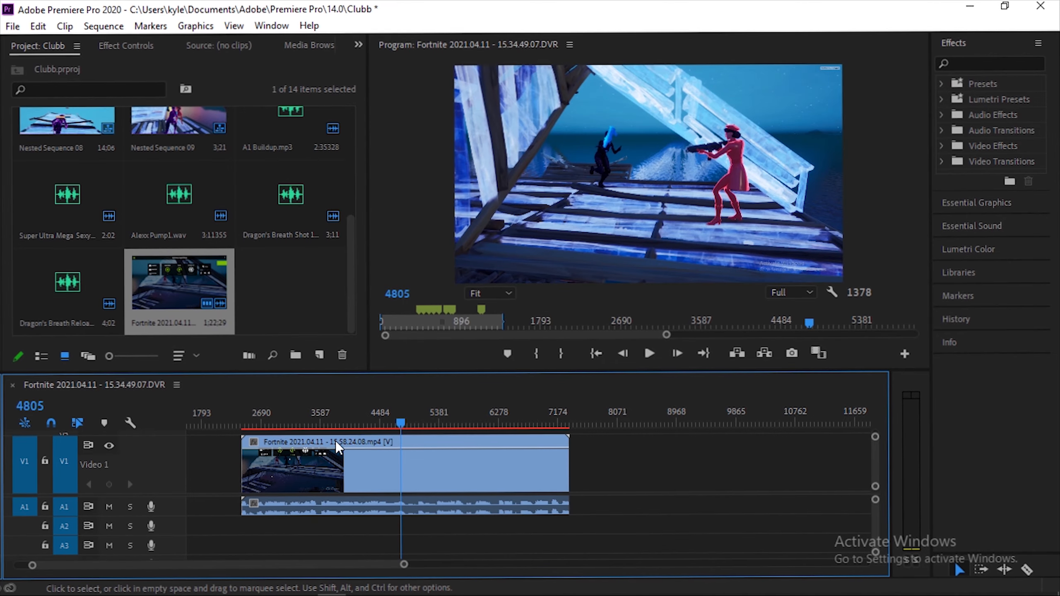
pyautogui.moveTo(399, 421); pyautogui.dragTo(360, 455)
pyautogui.rightClick(363, 481)
pyautogui.click(525, 278)
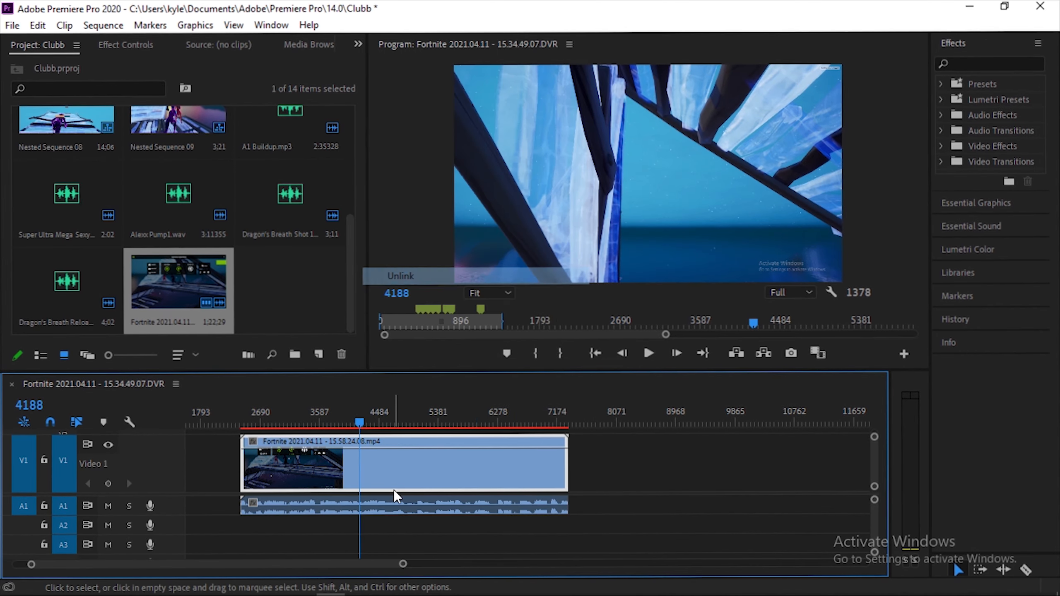
pyautogui.press('Delete')
# Trim the new clip to the wanted gameplay section starting at frame 3468 and mark In and Out points at its ends
pyautogui.click(324, 423)
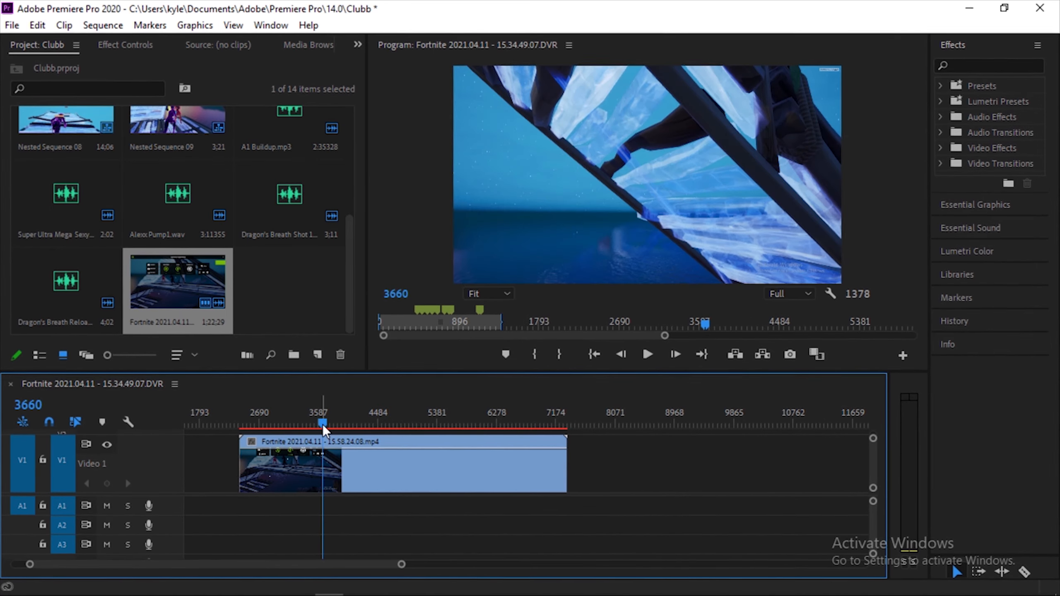
pyautogui.moveTo(322, 422); pyautogui.dragTo(395, 419)
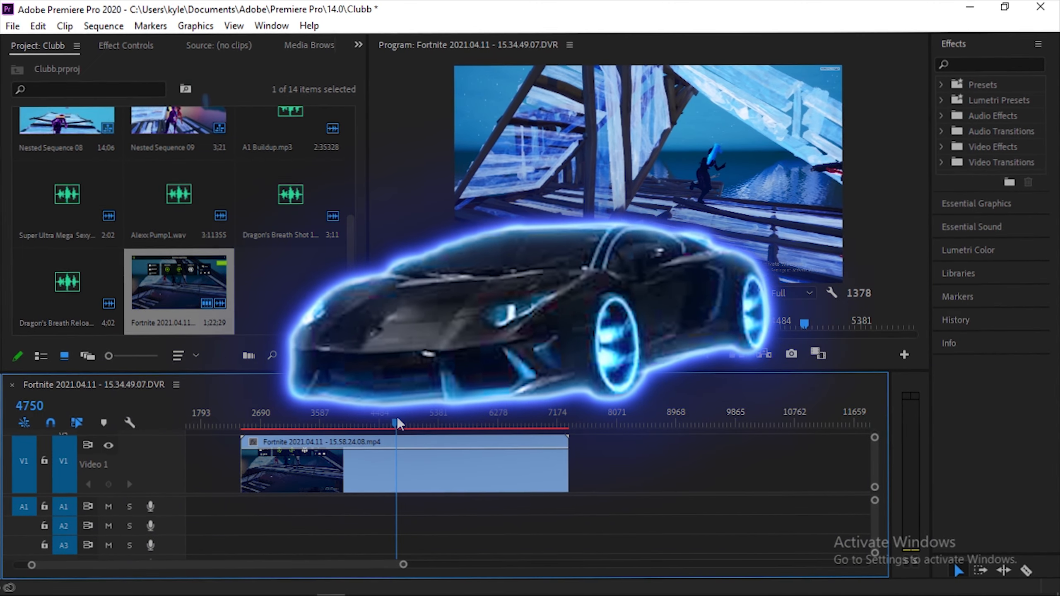
pyautogui.moveTo(397, 420); pyautogui.dragTo(446, 419)
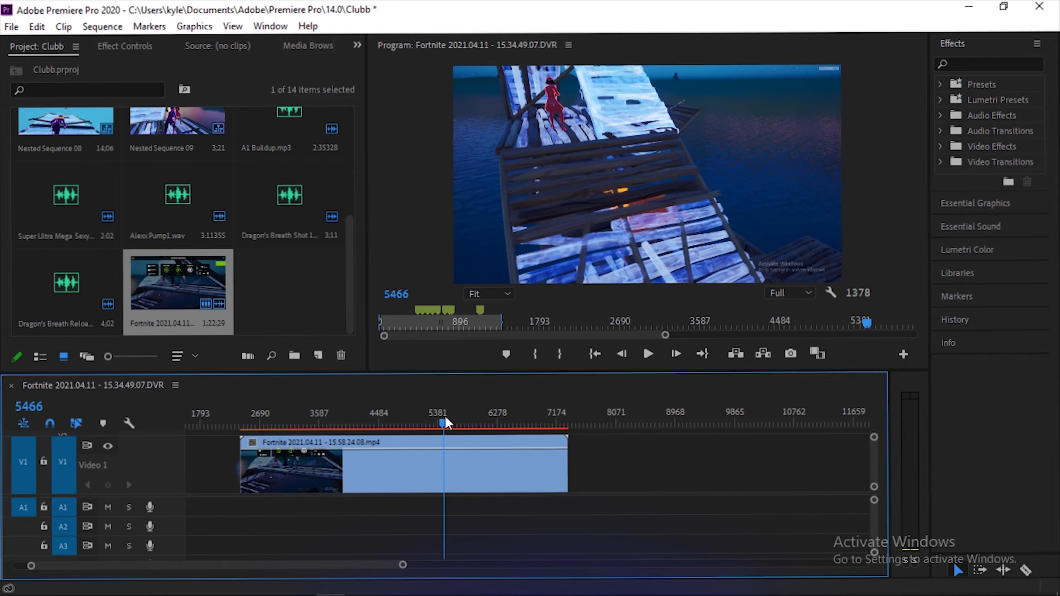
pyautogui.moveTo(444, 417); pyautogui.dragTo(324, 483)
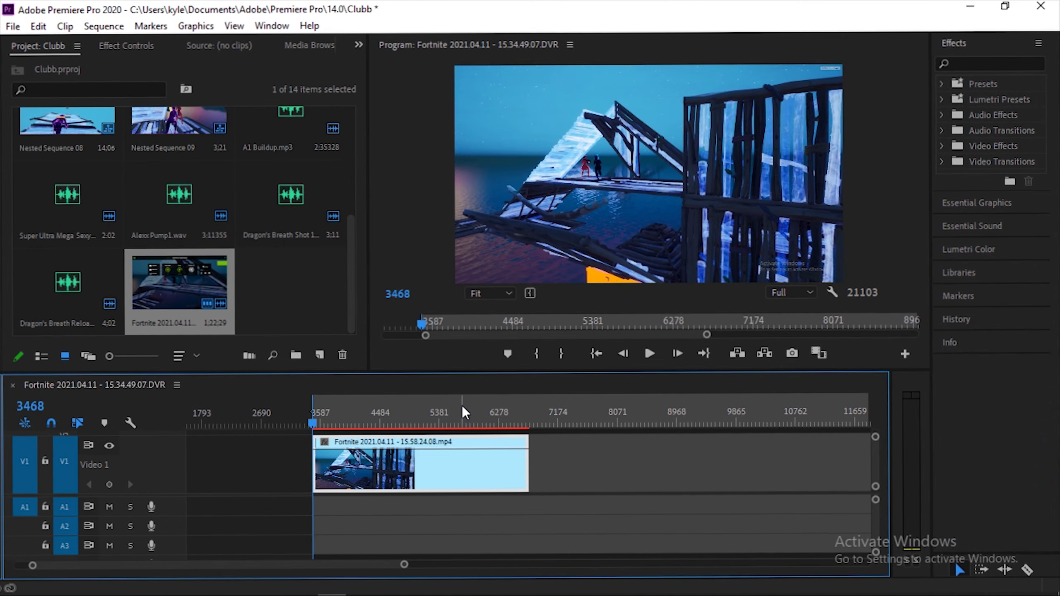
pyautogui.press('Down')
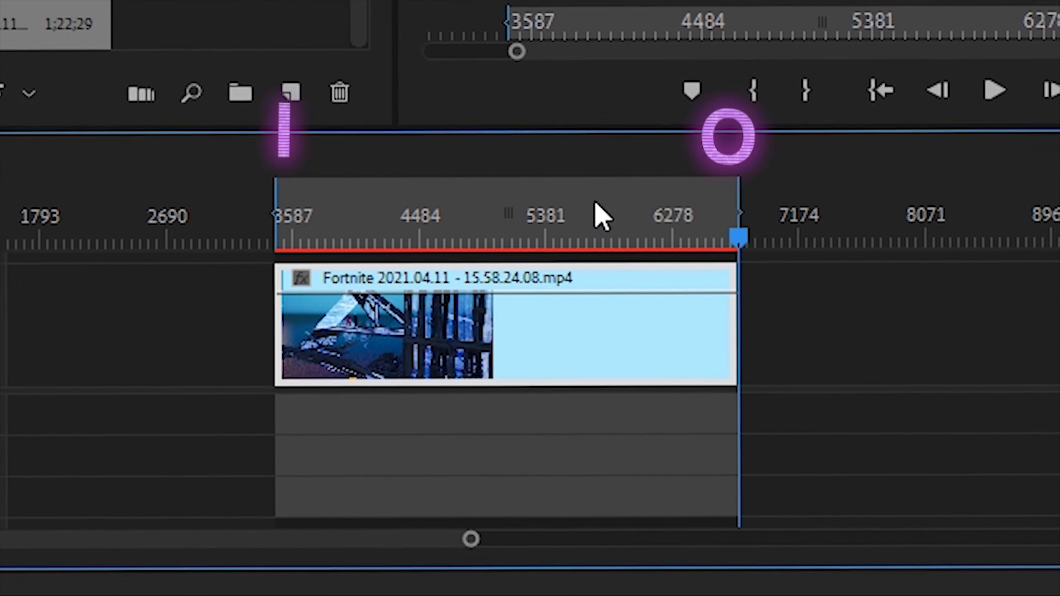
pyautogui.click(518, 234)
# Start a media export of the marked range with the JPEG format and the JPEG Sequence (Match Source) preset
pyautogui.click(25, 64)
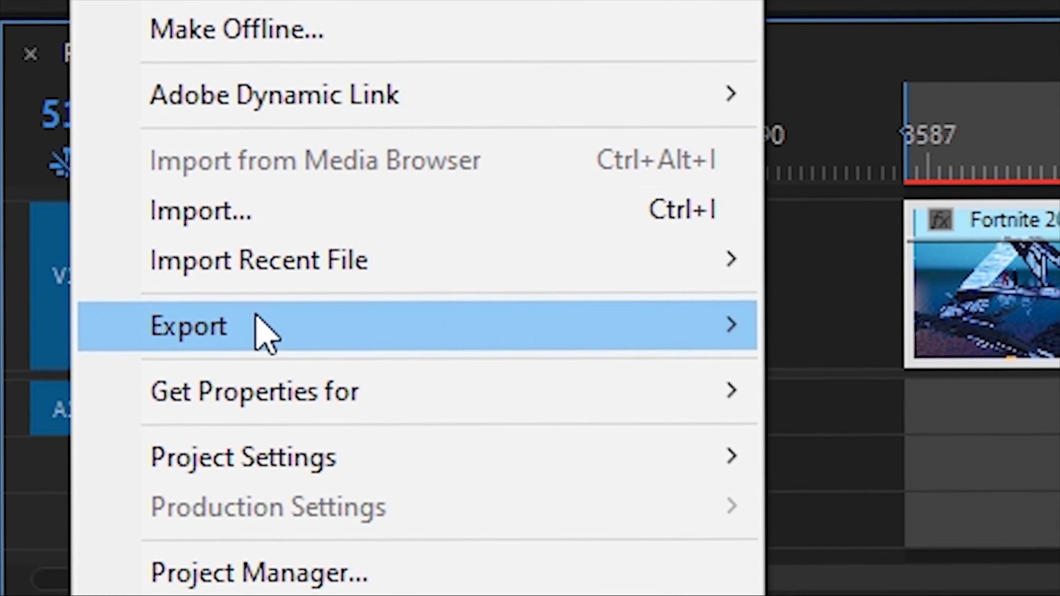
pyautogui.moveTo(630, 336)
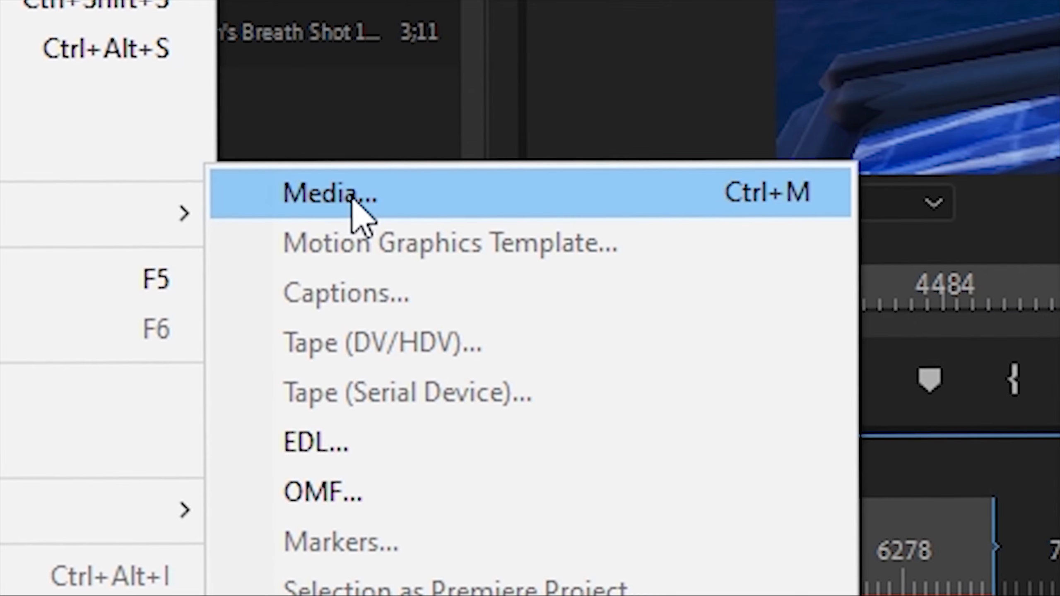
pyautogui.click(353, 198)
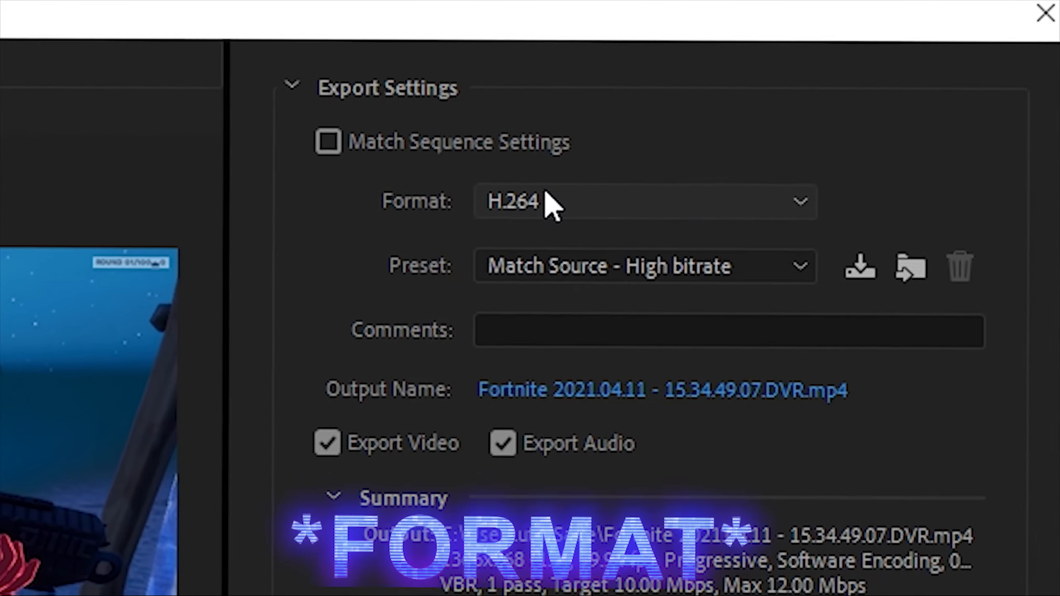
pyautogui.click(542, 207)
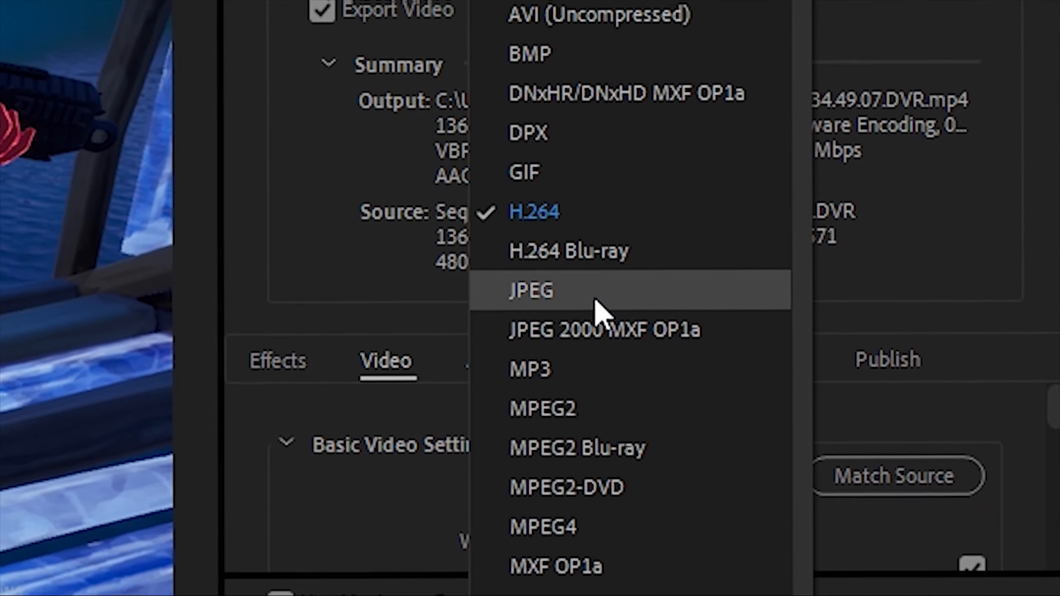
pyautogui.click(595, 299)
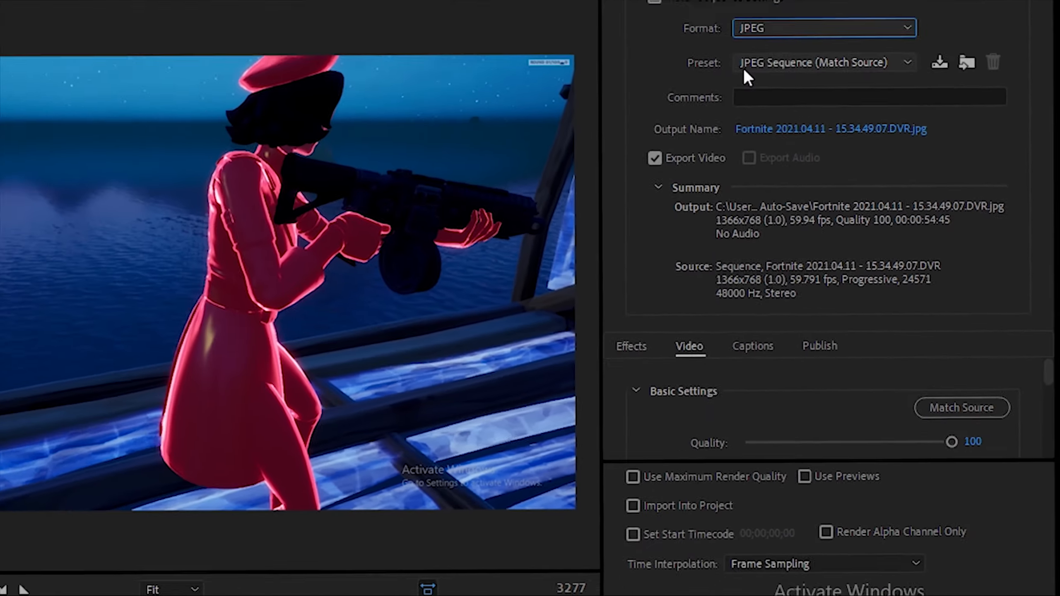
pyautogui.click(743, 68)
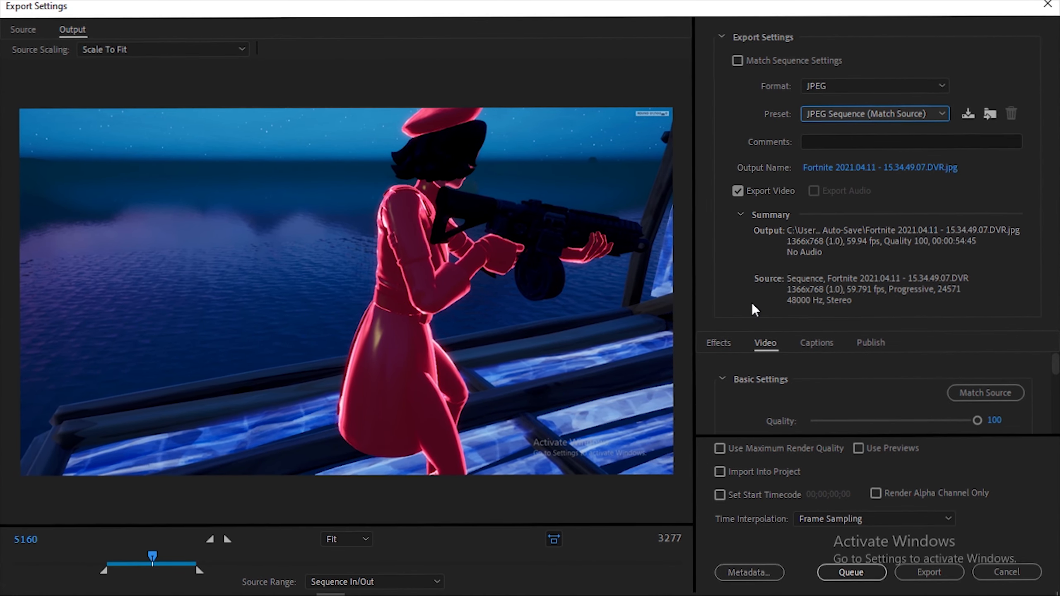
# Unlock the image sequence's frame rate from the source and set it to 5 fps
pyautogui.scroll(-5, 744, 402)
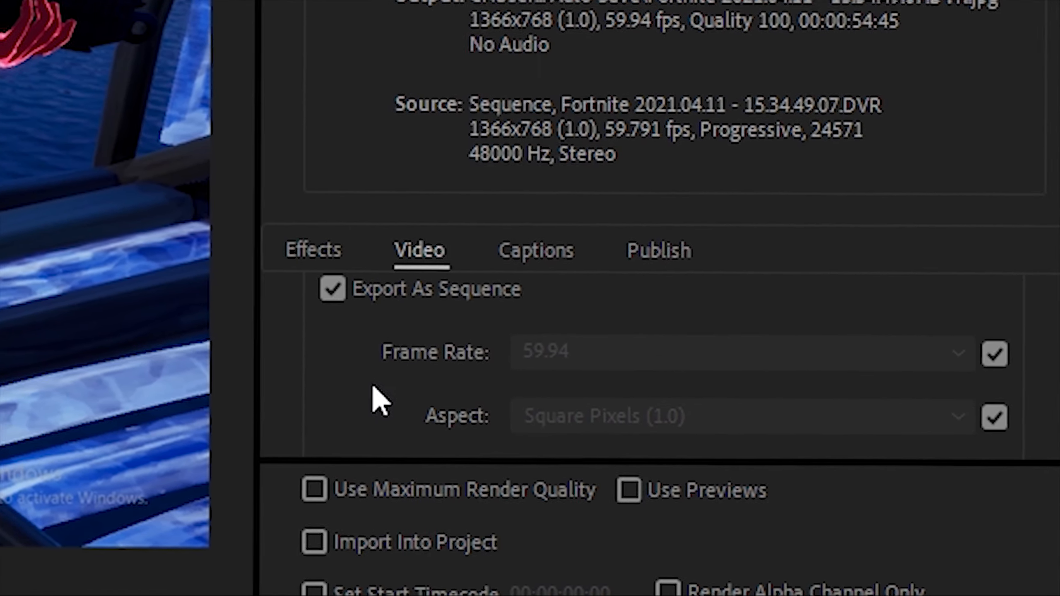
pyautogui.click(994, 354)
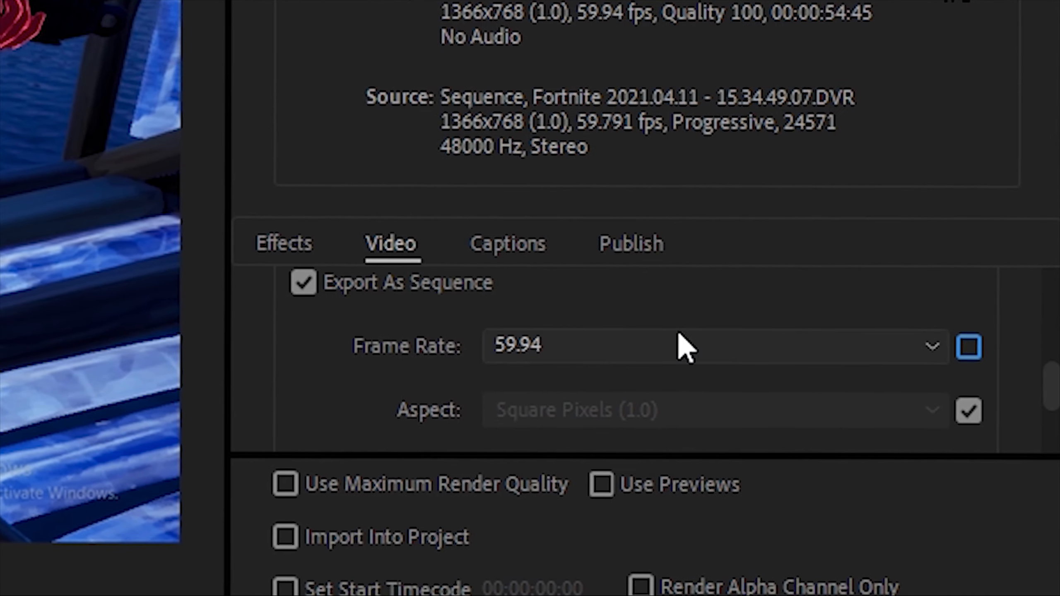
pyautogui.click(709, 353)
pyautogui.click(565, 114)
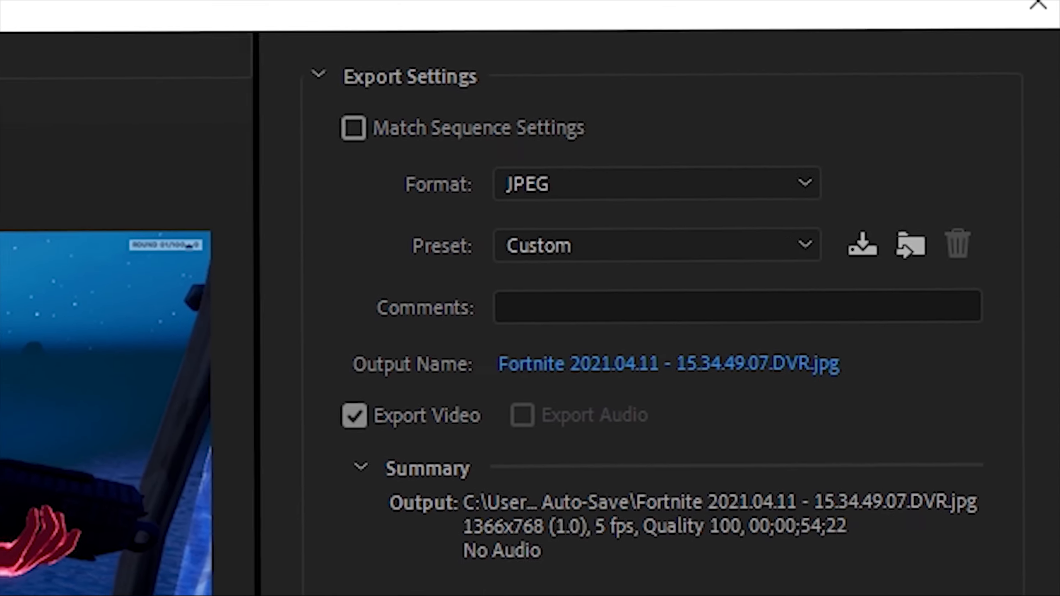
# Enable Render at Maximum Depth and Use Maximum Render Quality for the JPEG export
pyautogui.scroll(2, 750, 404)
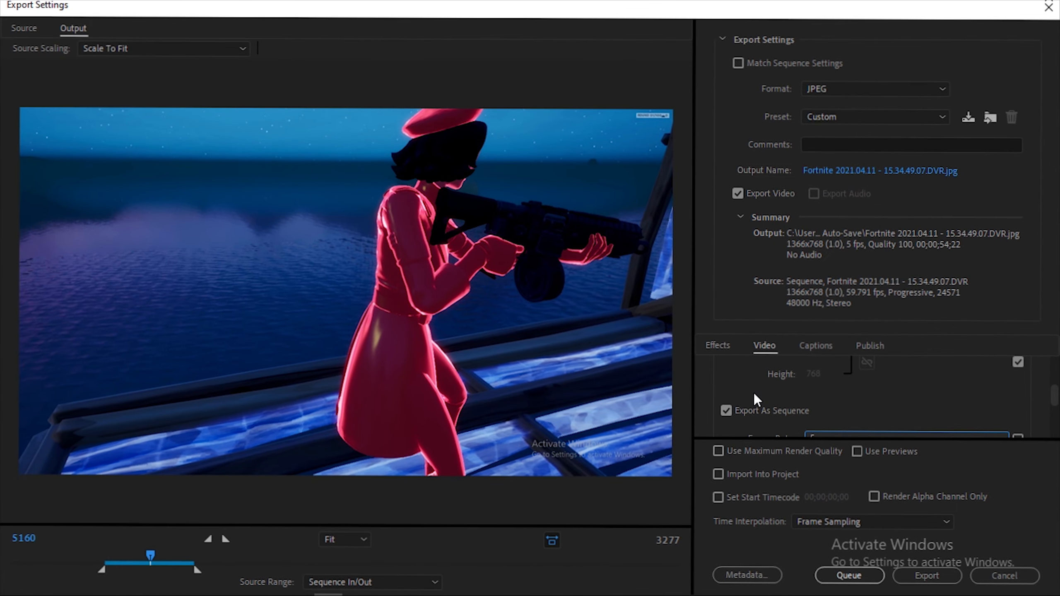
pyautogui.scroll(-1, 750, 404)
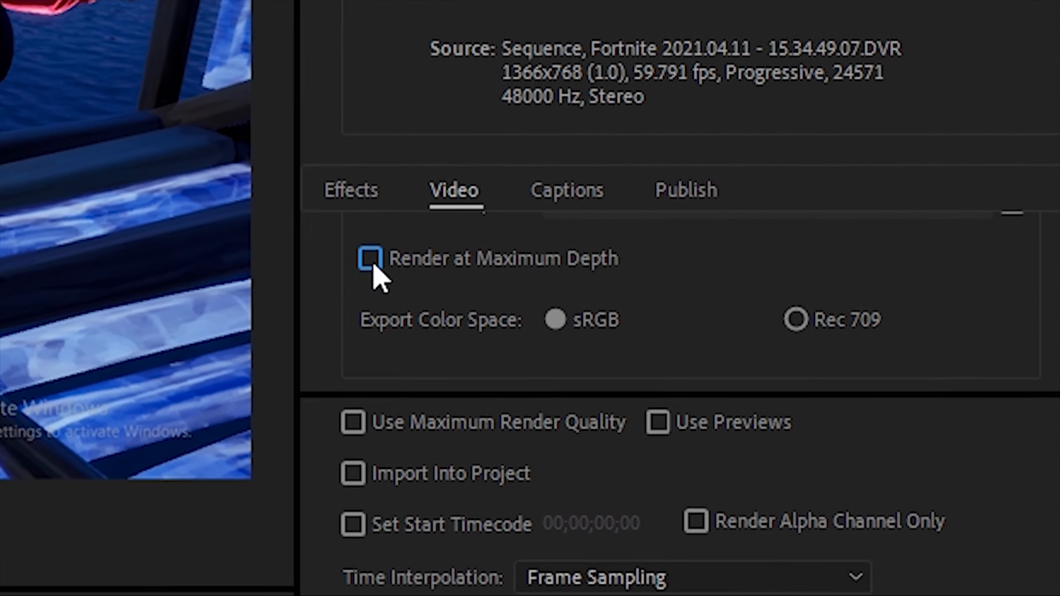
pyautogui.click(372, 324)
pyautogui.click(355, 479)
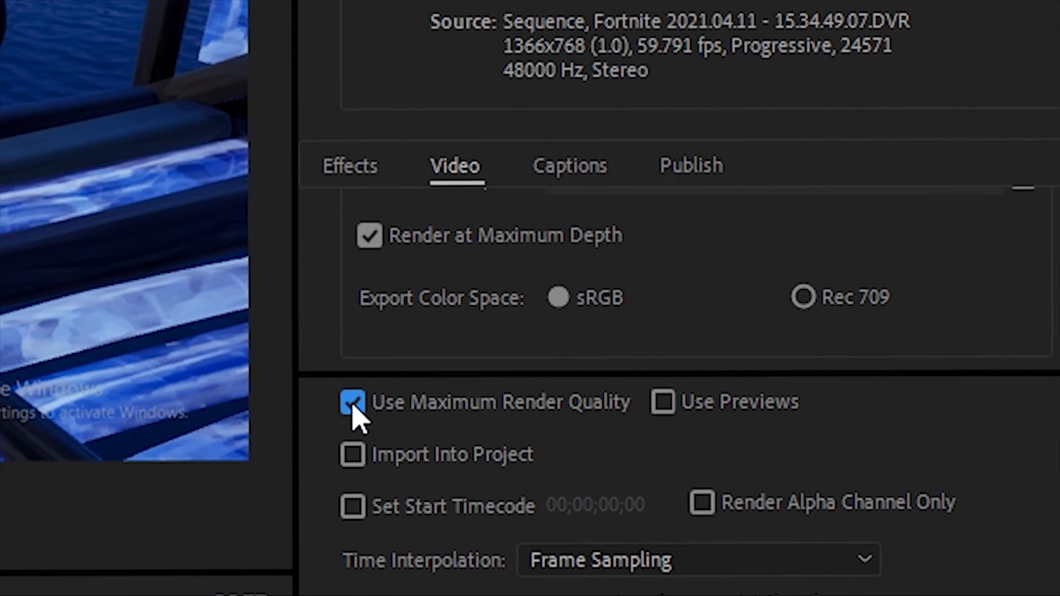
# Unlink the export dimensions from the source and set the width to 3840 and the height to 2160
pyautogui.scroll(4, 504, 308)
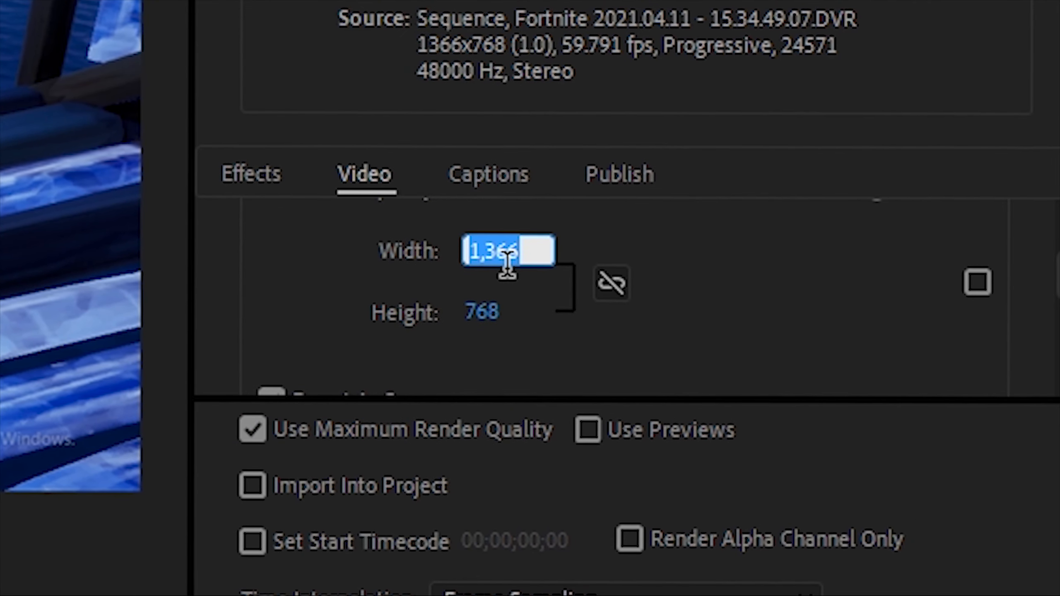
pyautogui.click(516, 319)
pyautogui.write('2160')
pyautogui.press('Return')
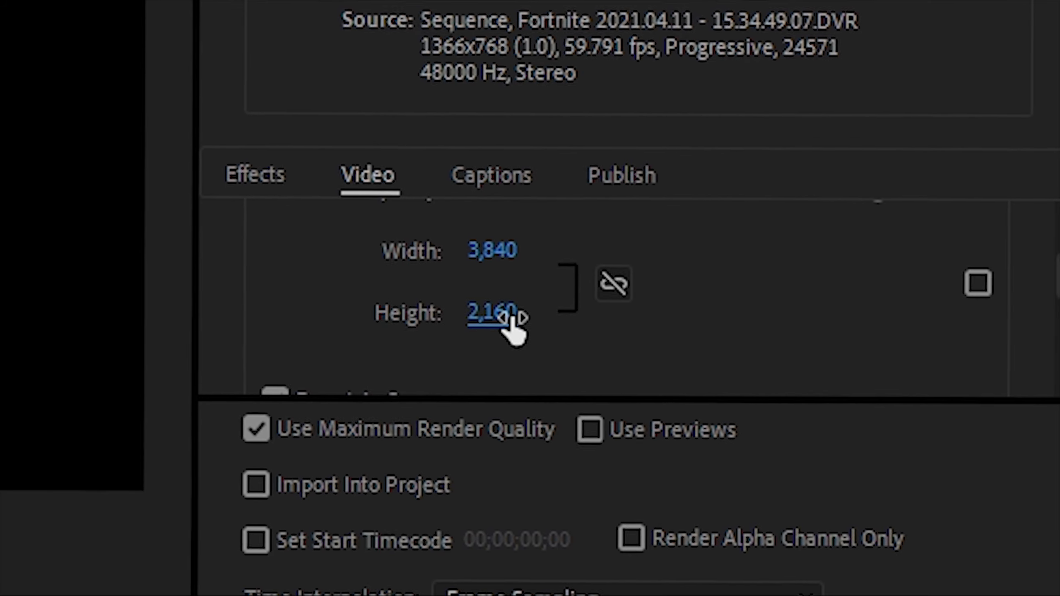
pyautogui.scroll(-2, 755, 401)
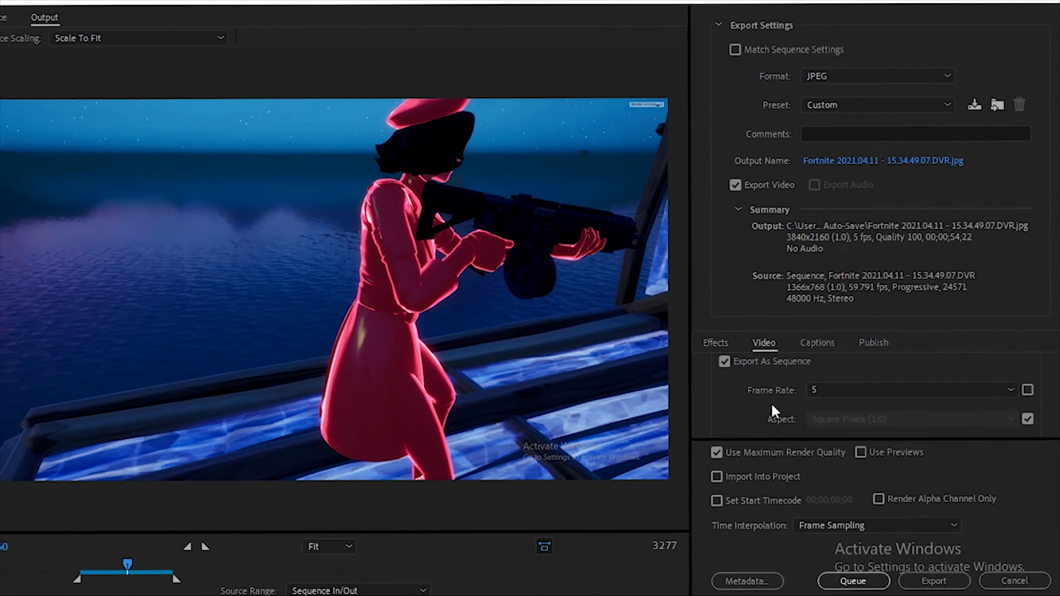
pyautogui.scroll(3, 754, 401)
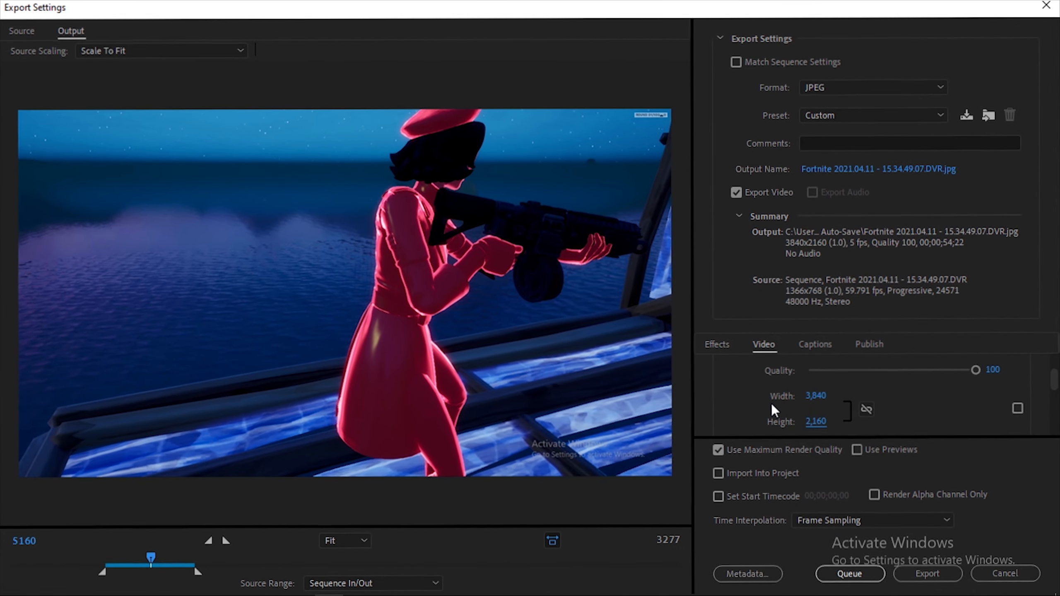
# Send the JPEG sequence export to the Adobe Media Encoder queue and start encoding it
pyautogui.scroll(-4, 771, 402)
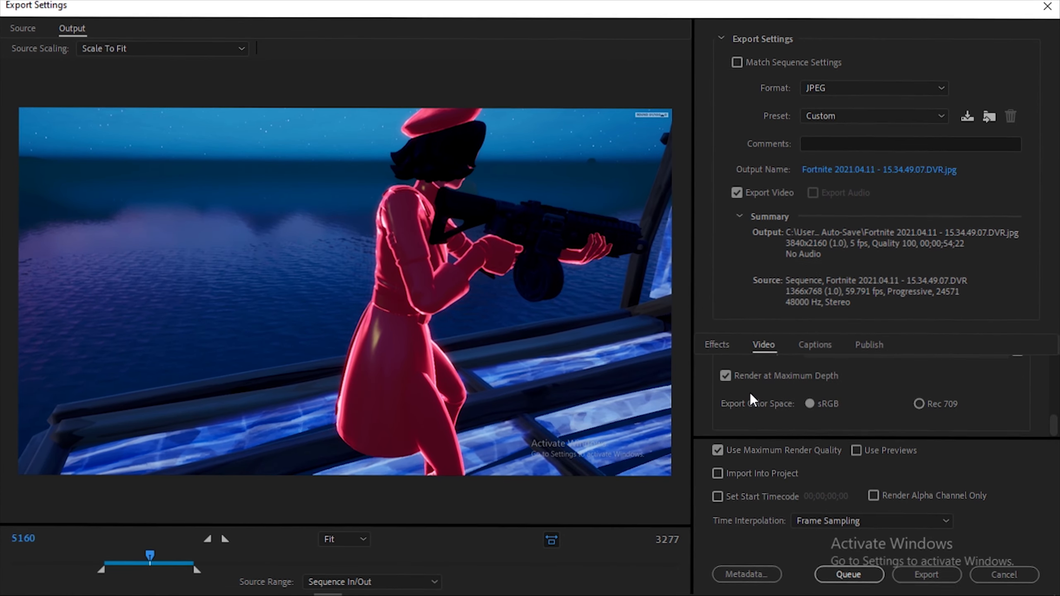
pyautogui.click(851, 572)
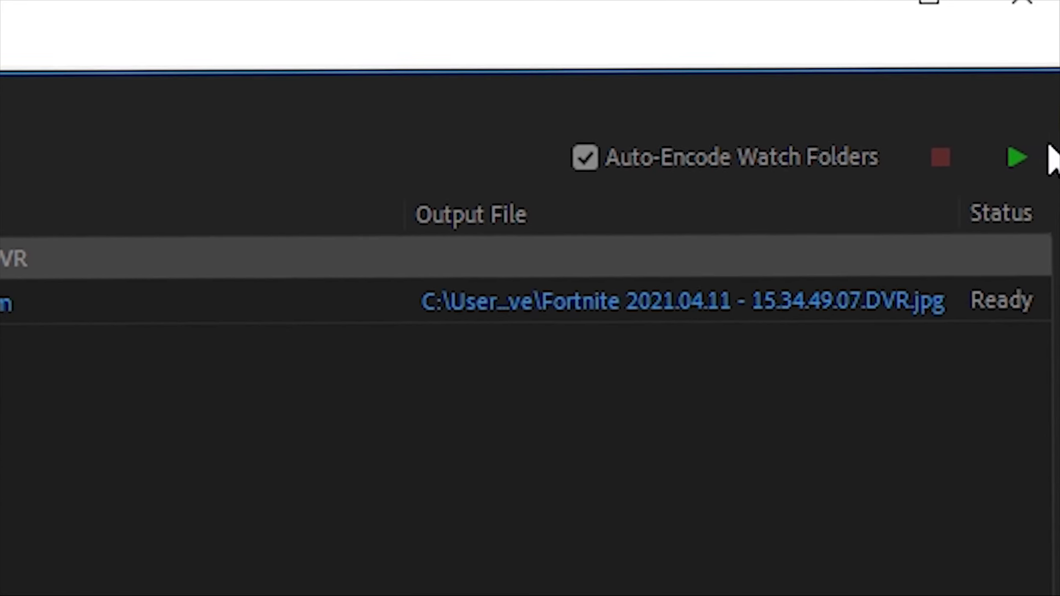
pyautogui.click(1009, 169)
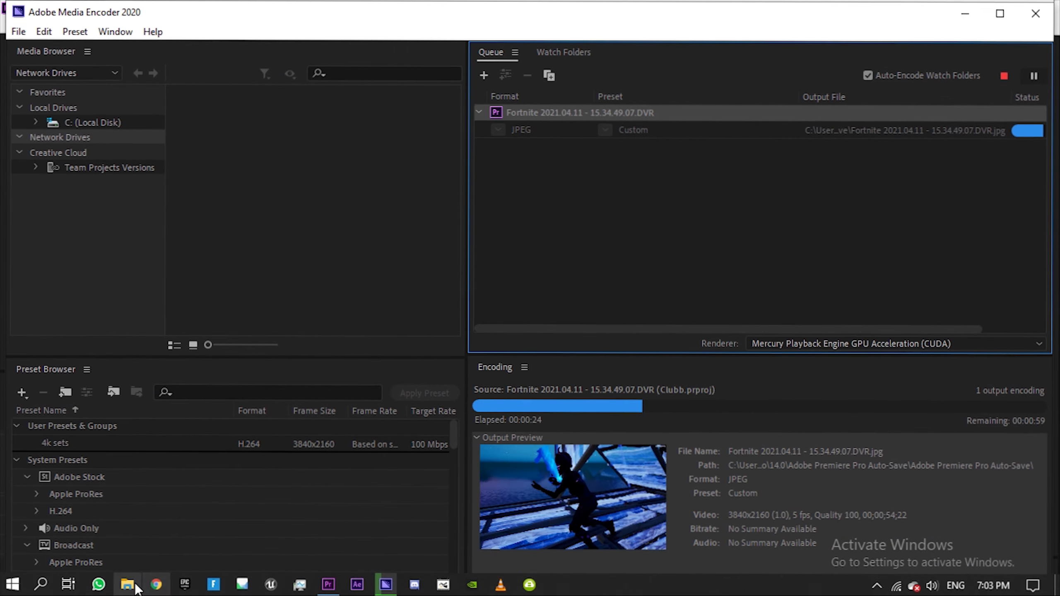
# Switch to File Explorer and open the Videos folder
pyautogui.click(127, 585)
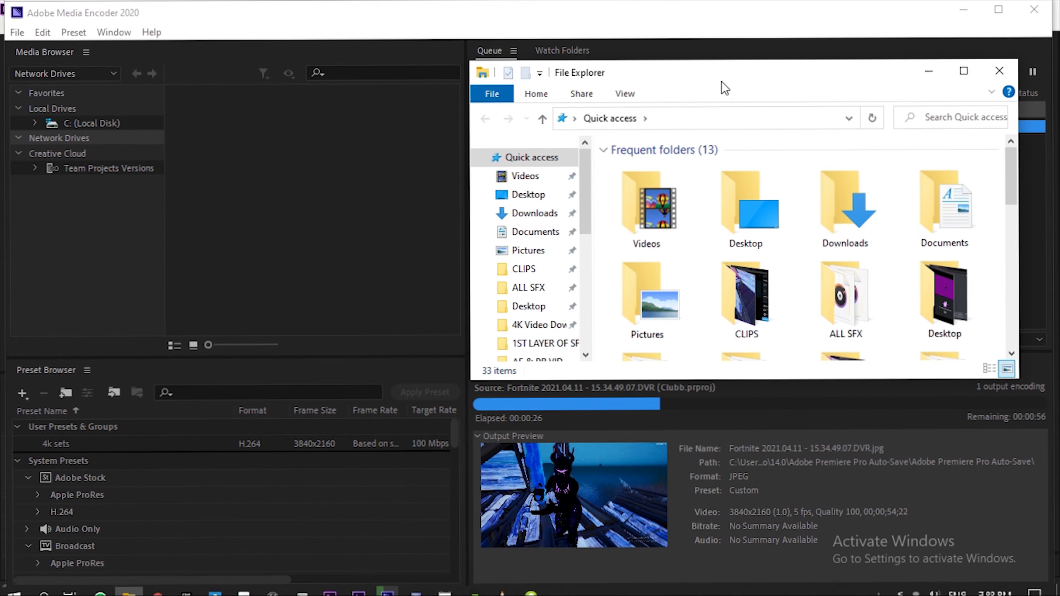
pyautogui.moveTo(725, 87); pyautogui.dragTo(378, 83)
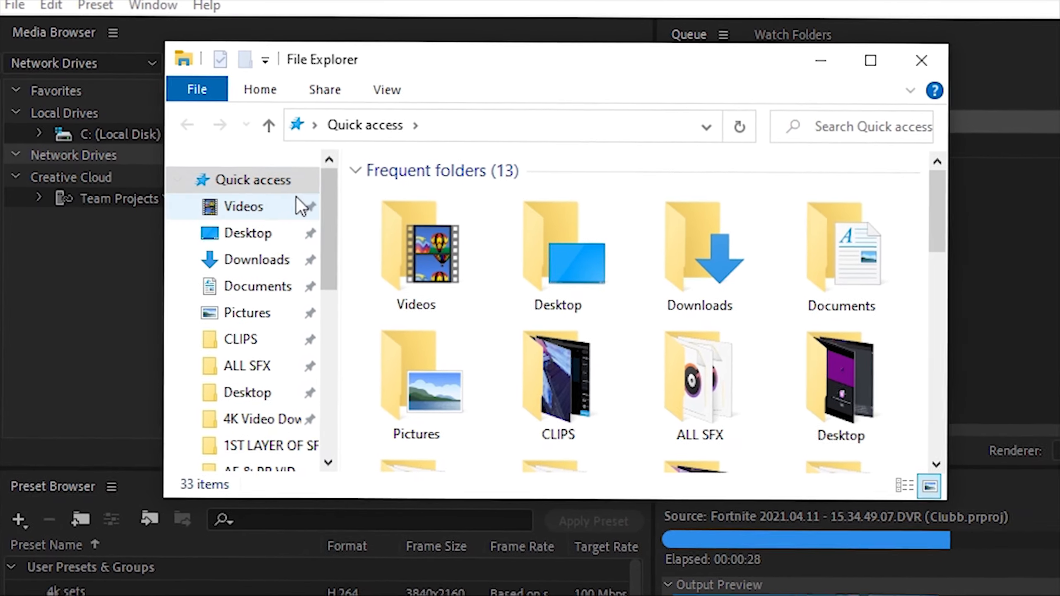
pyautogui.click(287, 206)
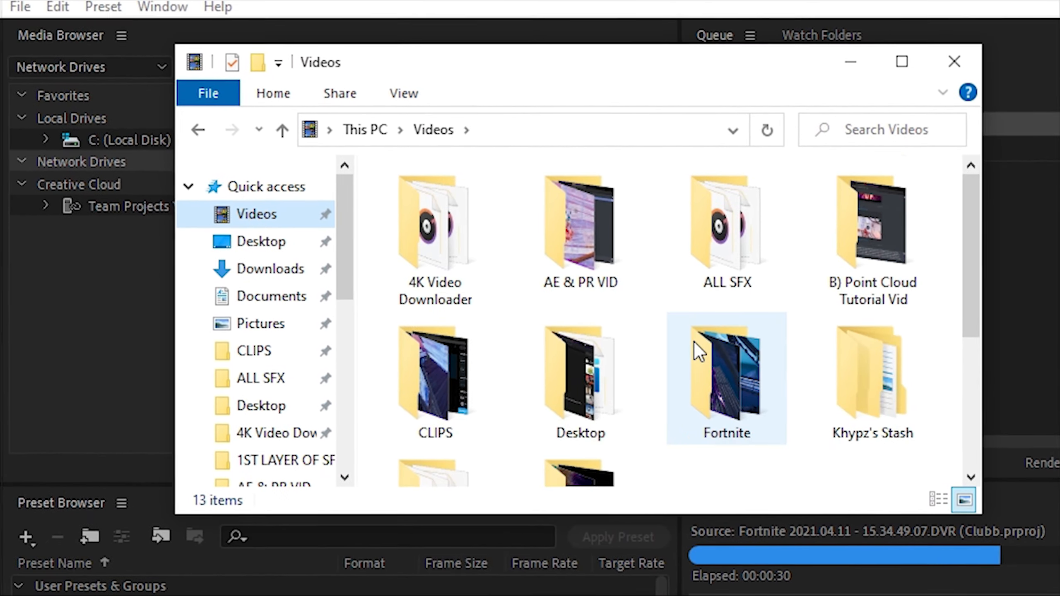
pyautogui.scroll(-5, 694, 342)
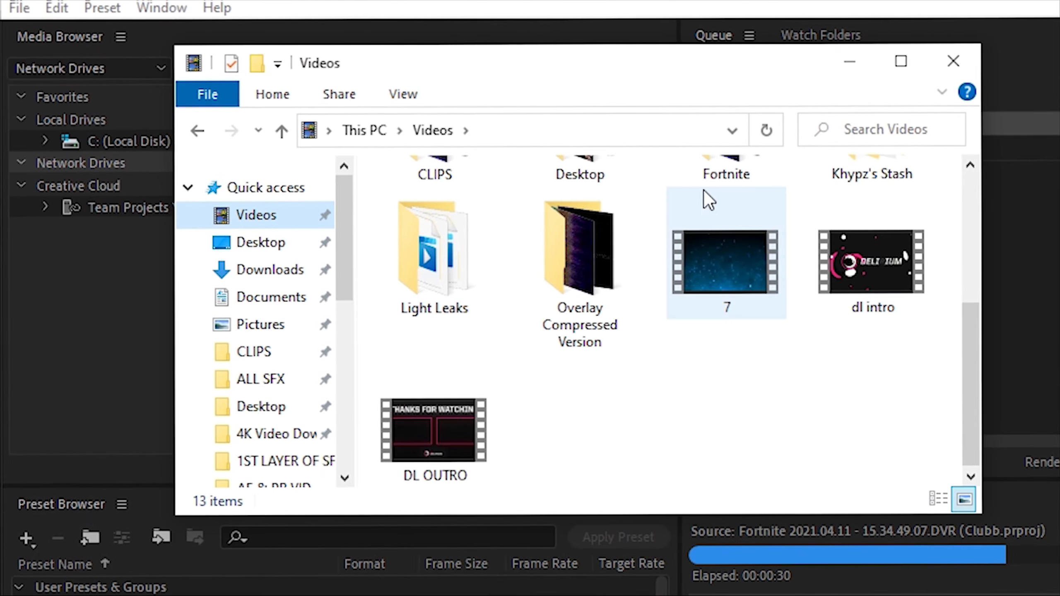
# Create a new folder named "photos" inside the Videos folder
pyautogui.rightClick(543, 401)
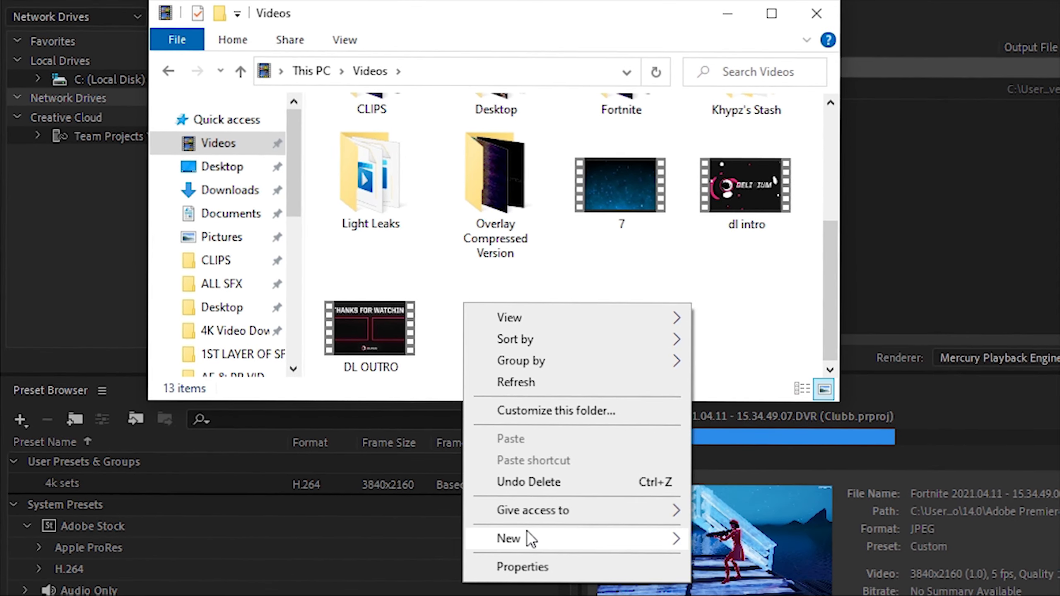
pyautogui.moveTo(531, 539)
pyautogui.click(719, 539)
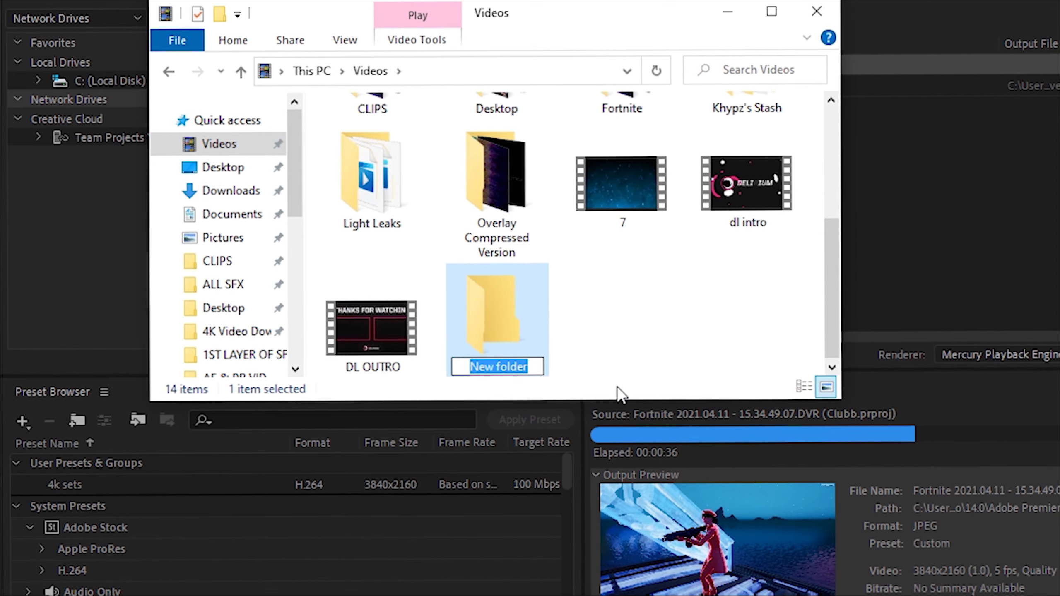
pyautogui.write('p')
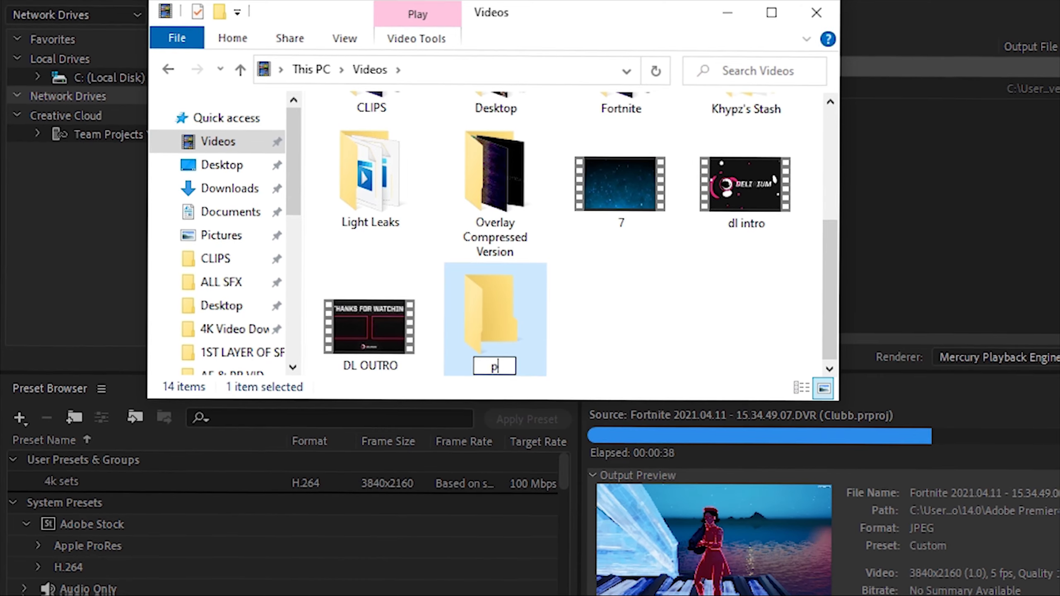
pyautogui.write('hot')
pyautogui.write('s')
pyautogui.press('BackSpace')
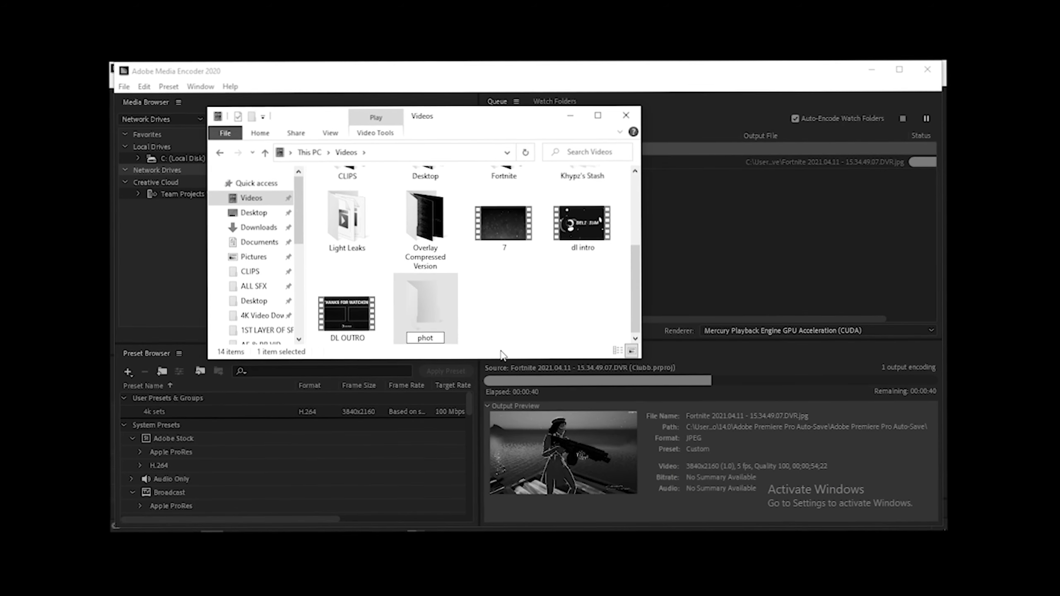
pyautogui.write('os')
pyautogui.press('Return')
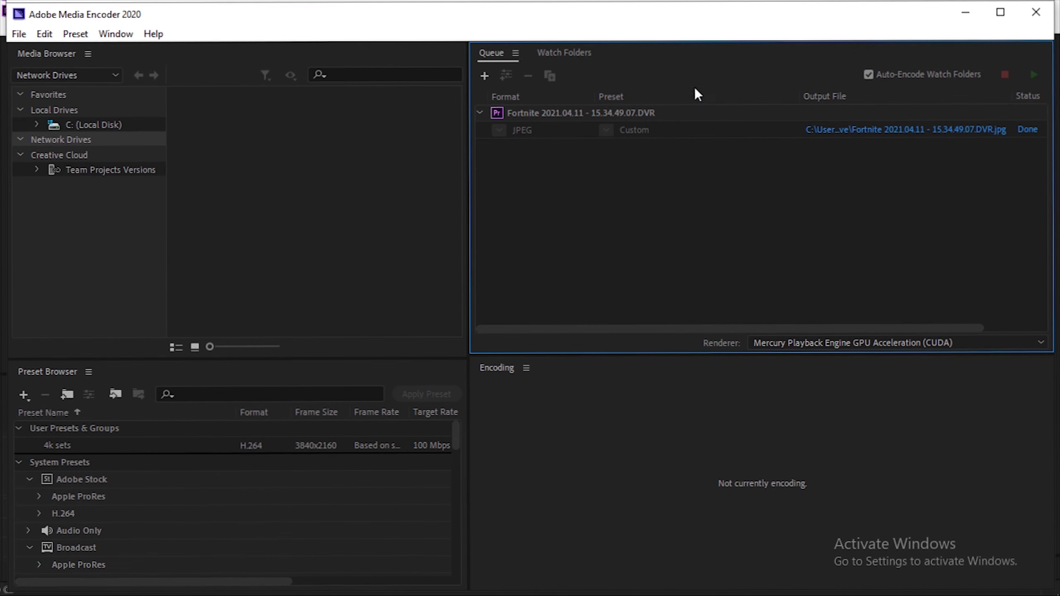
# Open the export's output folder and move all Fortnite frames from DVR000 to DVR273 into the Videos folder
pyautogui.click(741, 165)
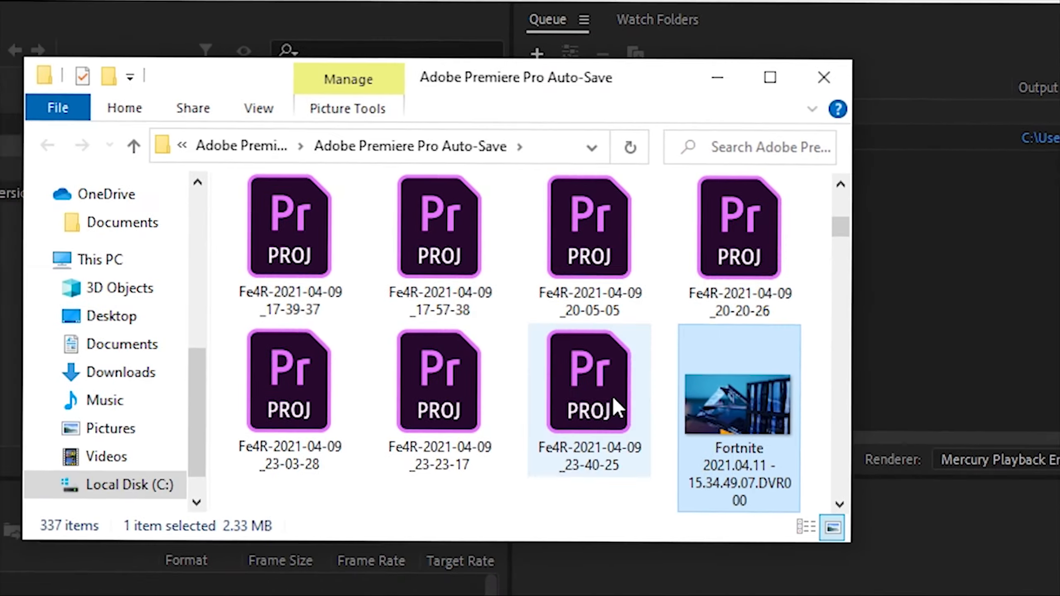
pyautogui.click(217, 468)
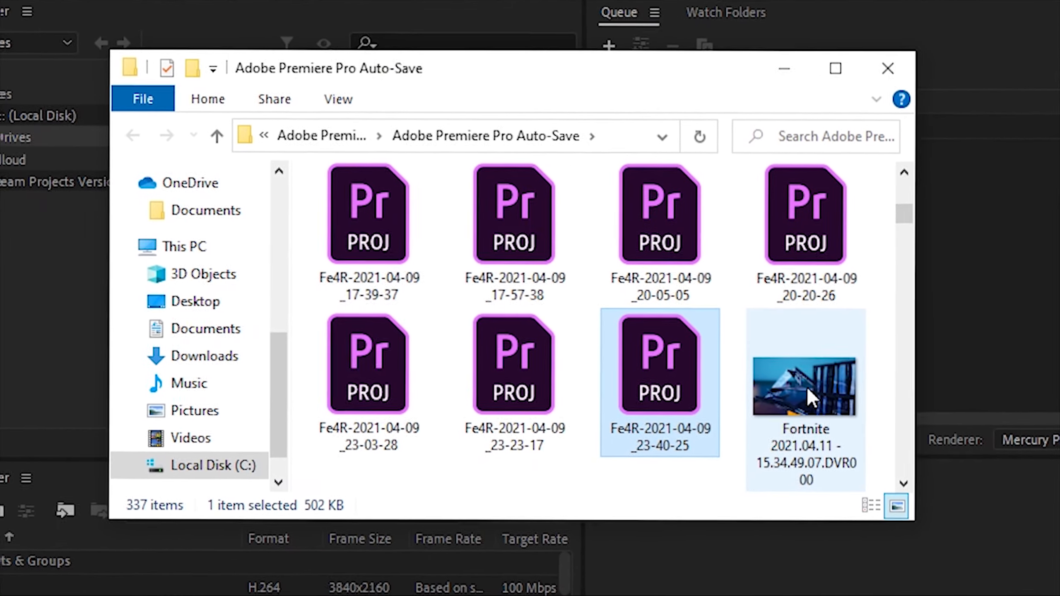
pyautogui.click(401, 497)
pyautogui.moveTo(906, 211); pyautogui.dragTo(933, 434)
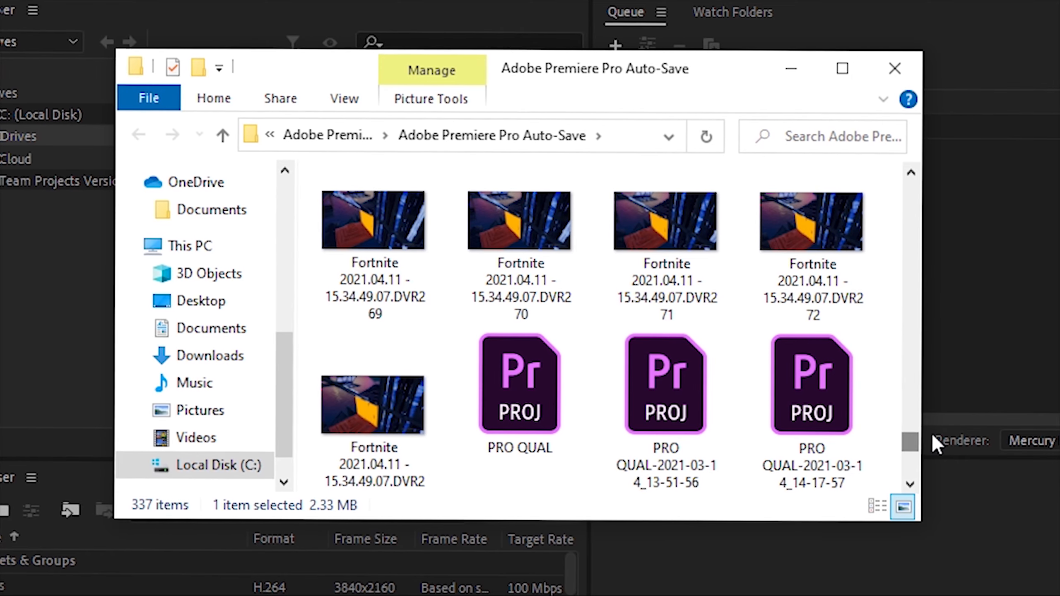
pyautogui.keyDown('shift'); pyautogui.click(380, 421); pyautogui.keyUp('shift')
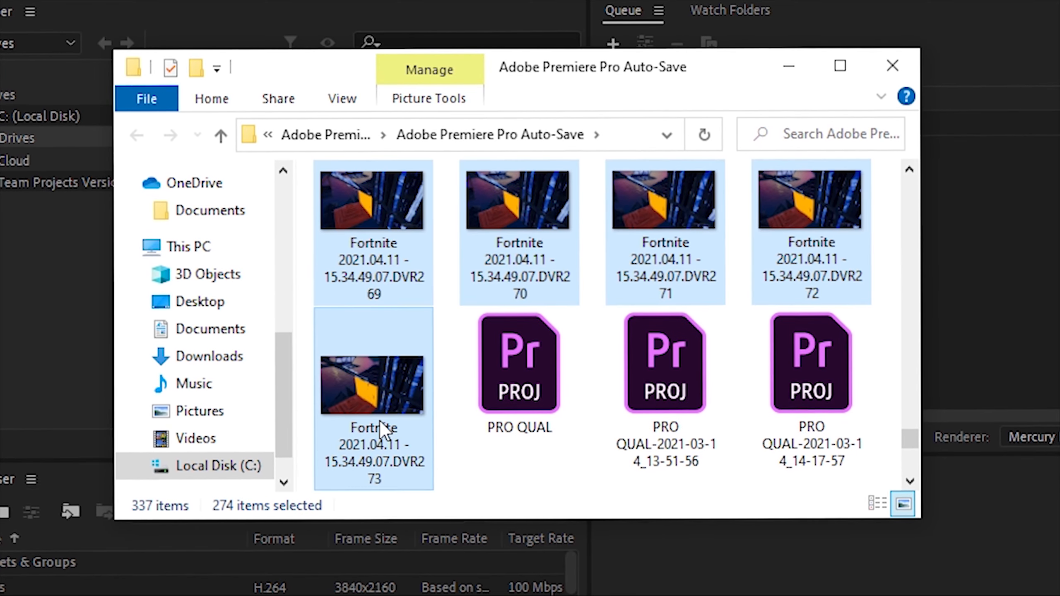
pyautogui.moveTo(917, 439); pyautogui.dragTo(946, 400)
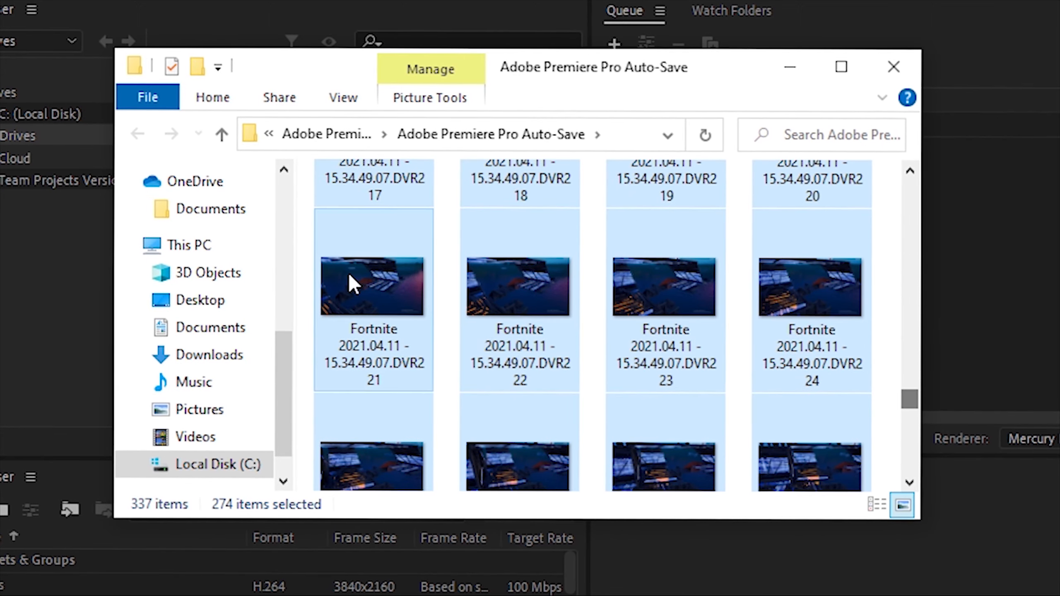
pyautogui.scroll(5, 222, 348)
pyautogui.moveTo(375, 330); pyautogui.dragTo(205, 221)
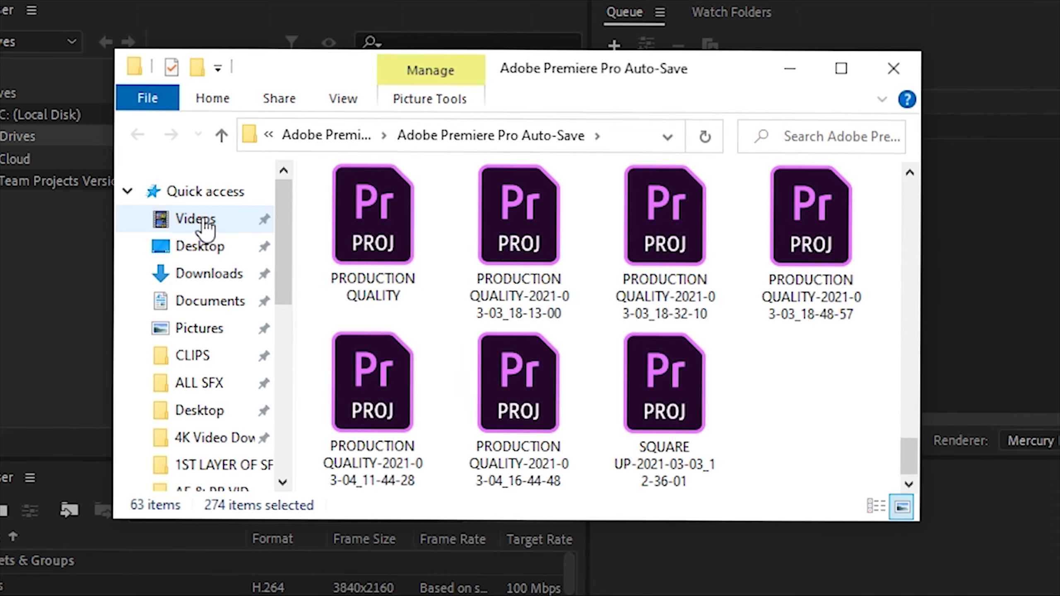
# Open the Videos folder and move all the exported Fortnite frames into the photos folder
pyautogui.click(203, 221)
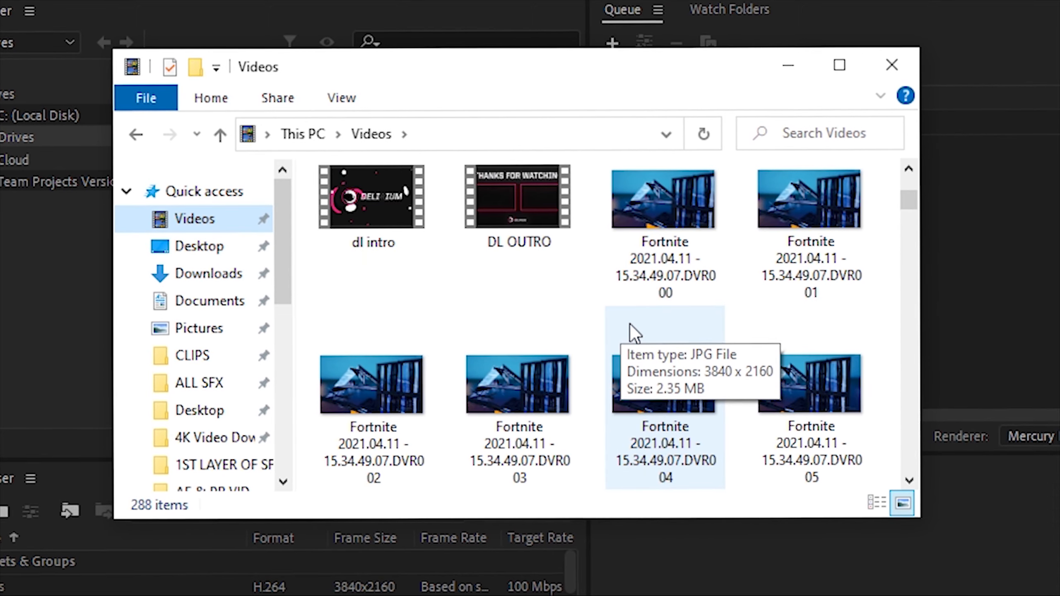
pyautogui.click(722, 233)
pyautogui.moveTo(905, 205); pyautogui.dragTo(946, 206)
pyautogui.keyDown('shift'); pyautogui.click(804, 424); pyautogui.keyUp('shift')
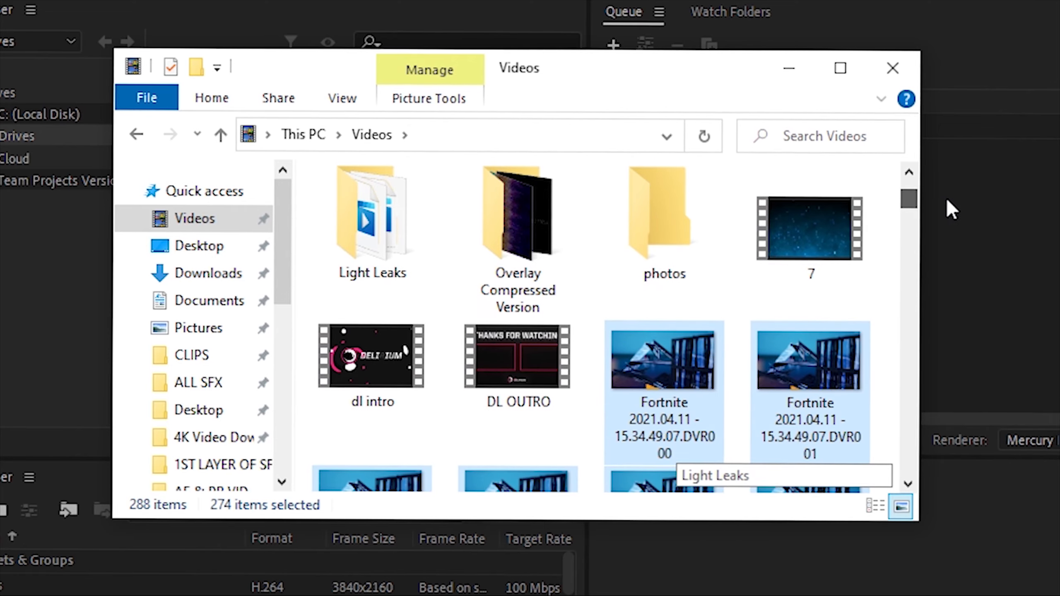
pyautogui.moveTo(624, 386); pyautogui.dragTo(680, 245)
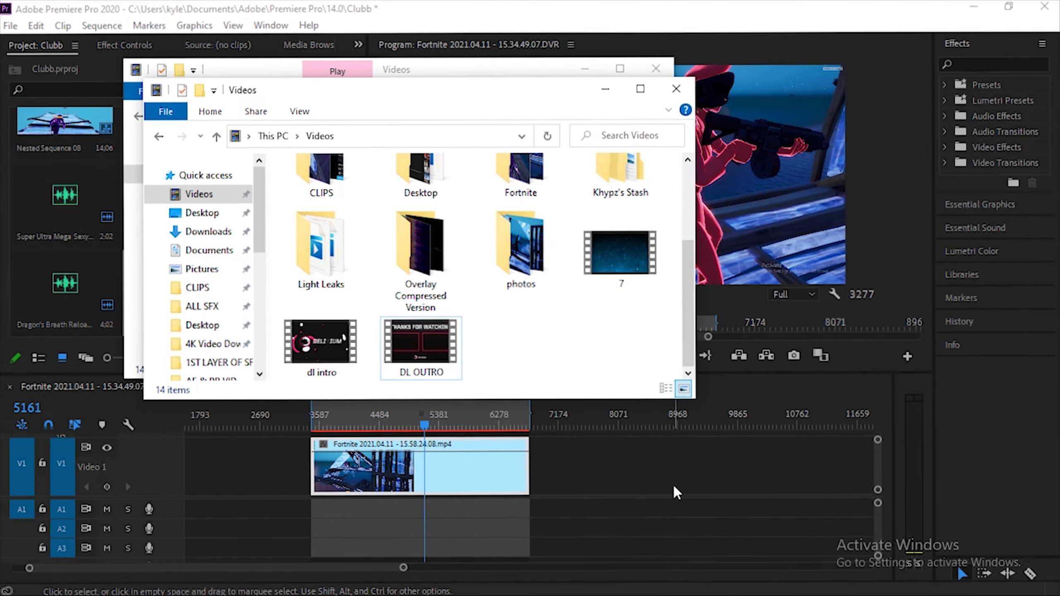
# Return to Premiere Pro and save the project
pyautogui.click(666, 476)
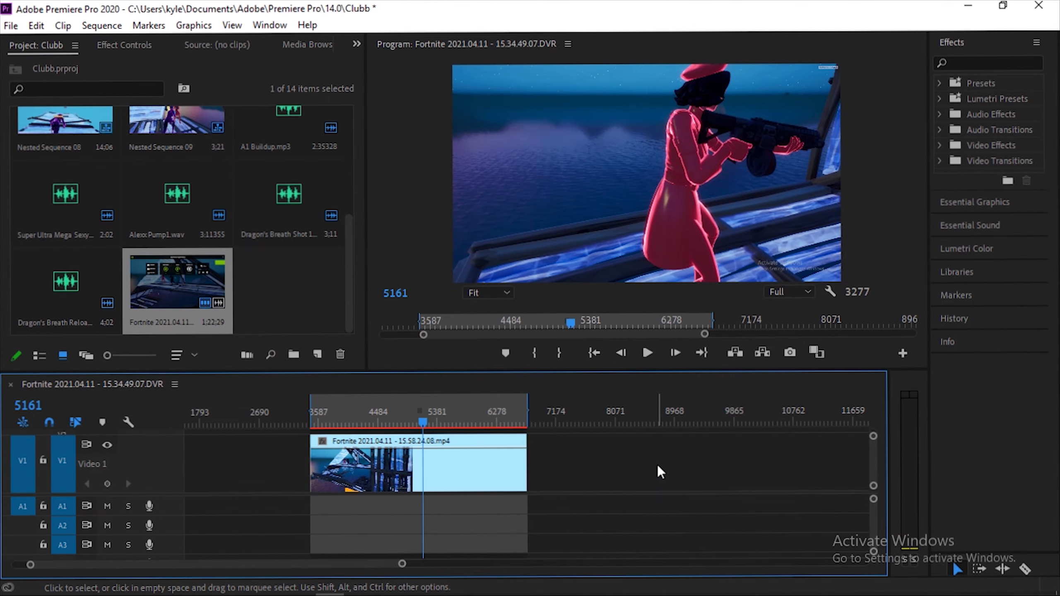
pyautogui.hotkey('ctrl', 's')
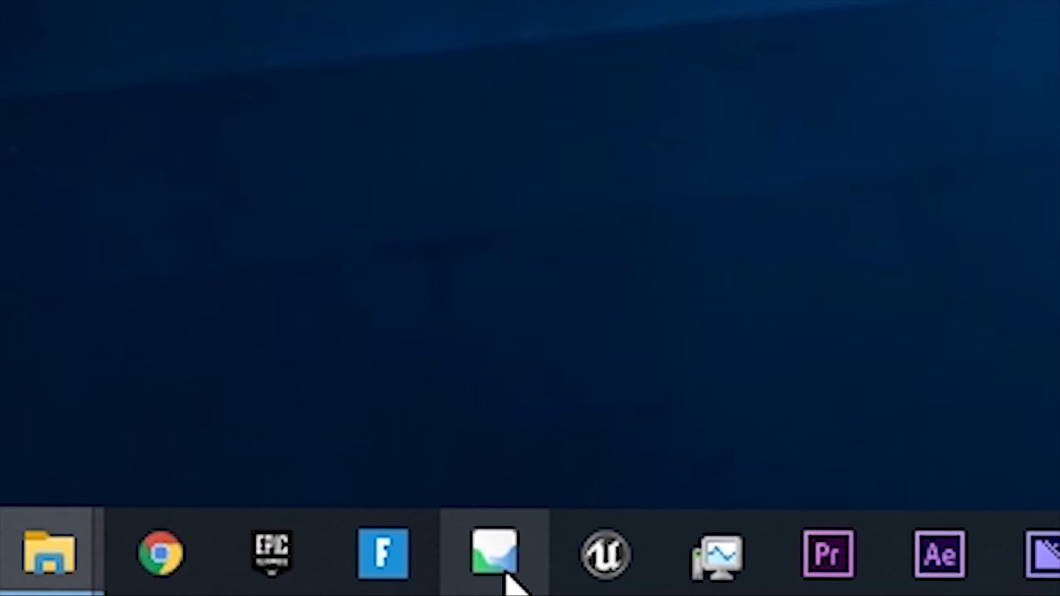
# Switch to Agisoft Metashape, start adding photos and browse to the photos folder in Videos
pyautogui.click(428, 570)
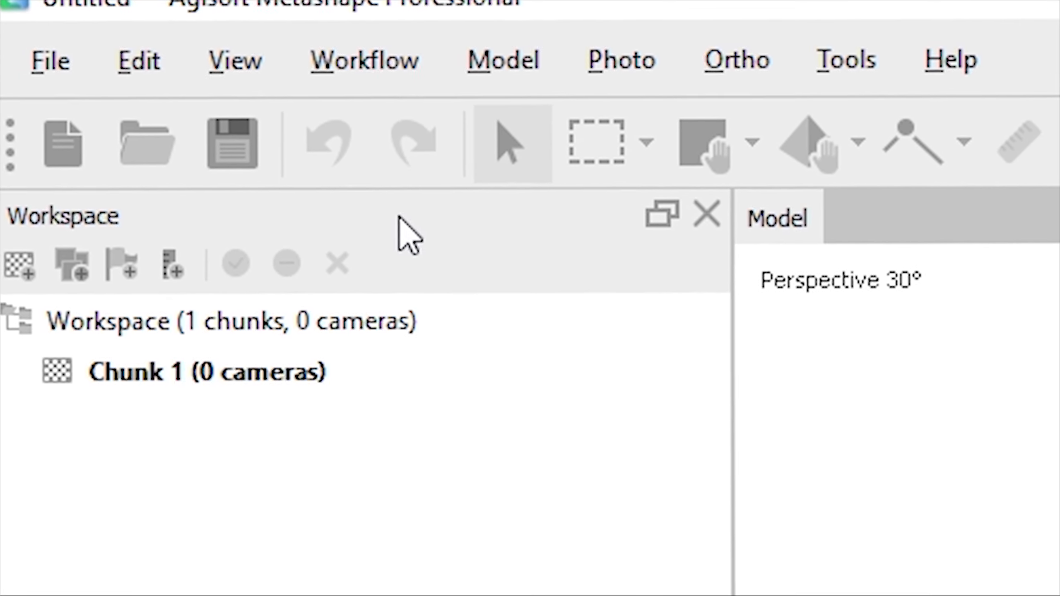
pyautogui.click(363, 61)
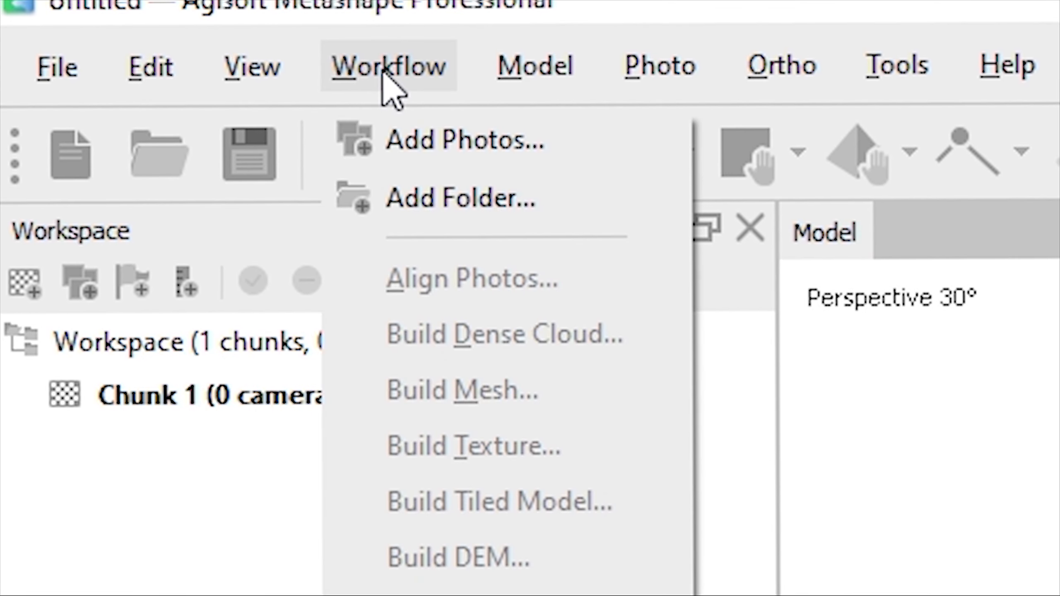
pyautogui.click(490, 155)
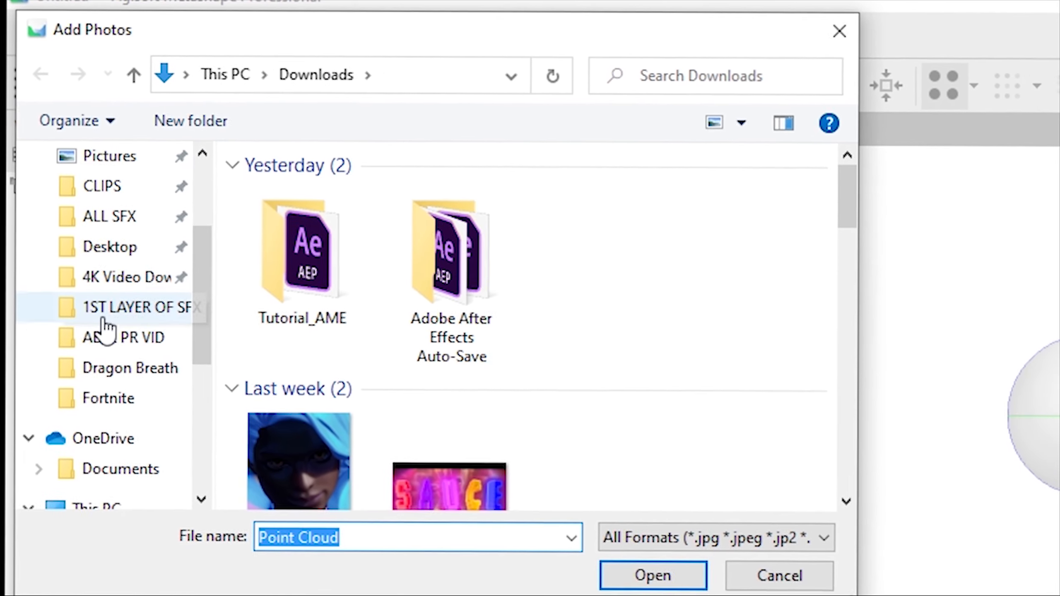
pyautogui.scroll(3, 107, 328)
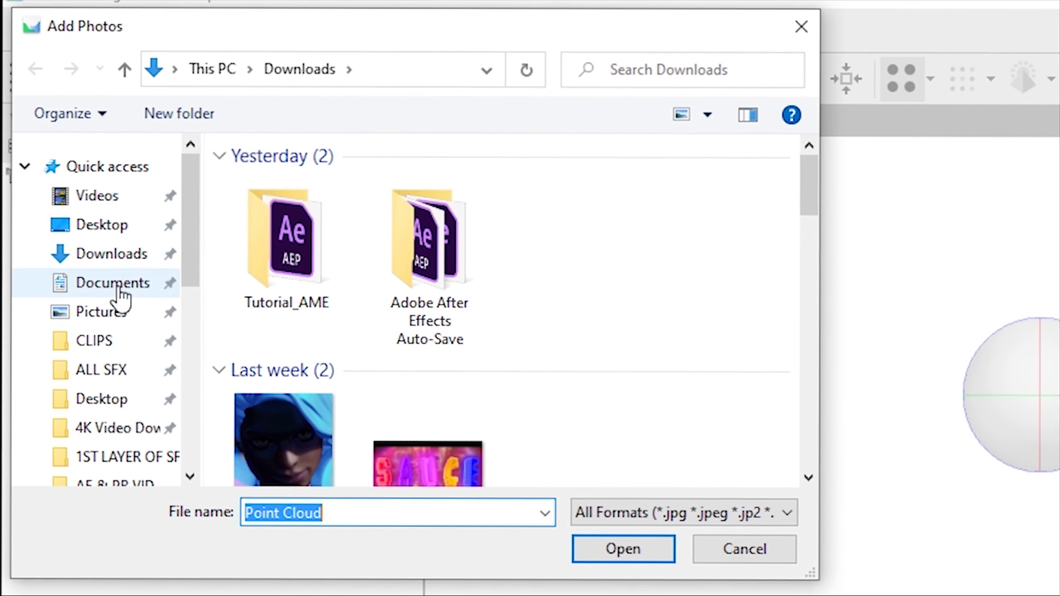
pyautogui.click(133, 200)
pyautogui.scroll(-2, 407, 298)
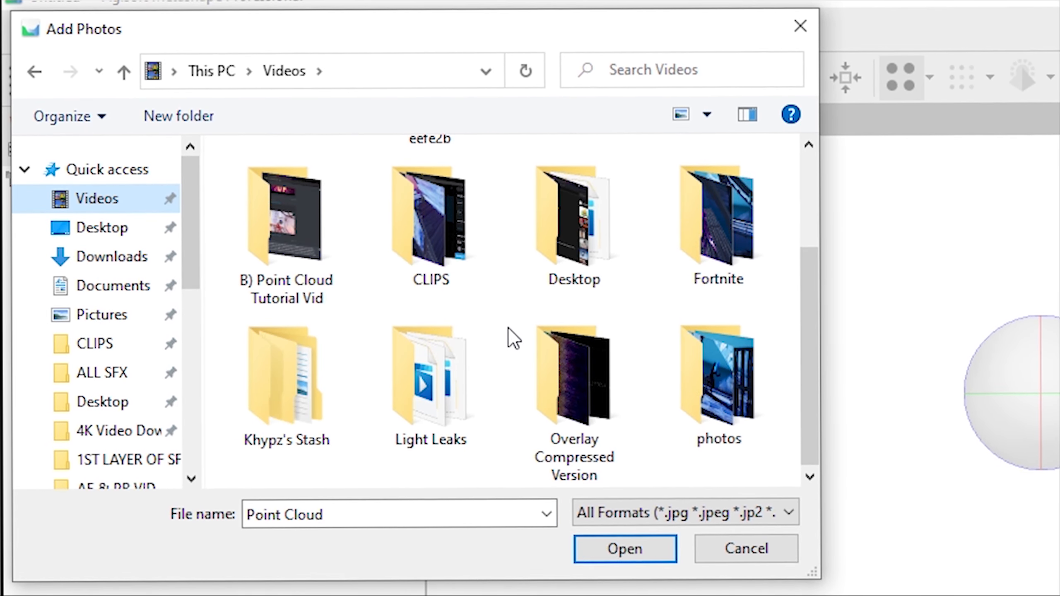
pyautogui.click(728, 385)
pyautogui.doubleClick(730, 385)
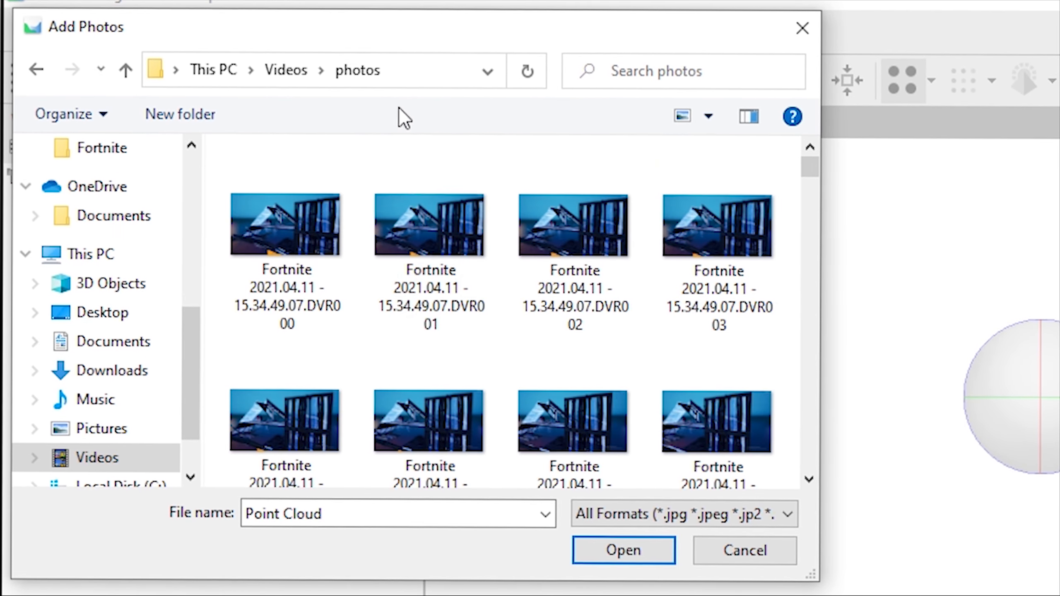
# Add all the Fortnite frames from DVR000 to DVR273 to Chunk 1
pyautogui.click(280, 236)
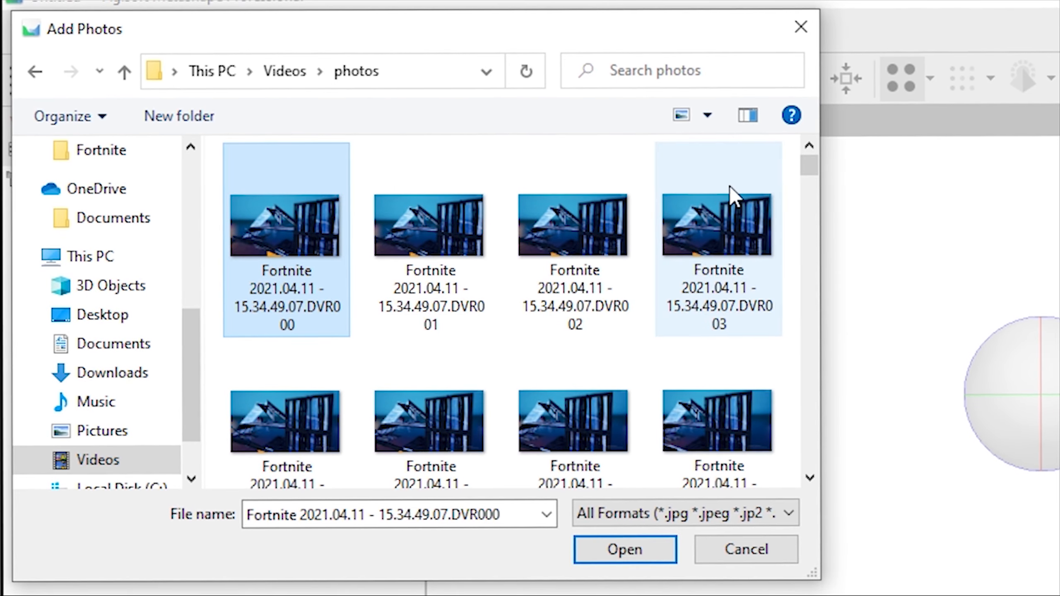
pyautogui.moveTo(808, 166); pyautogui.dragTo(798, 453)
pyautogui.scroll(-10, 797, 463)
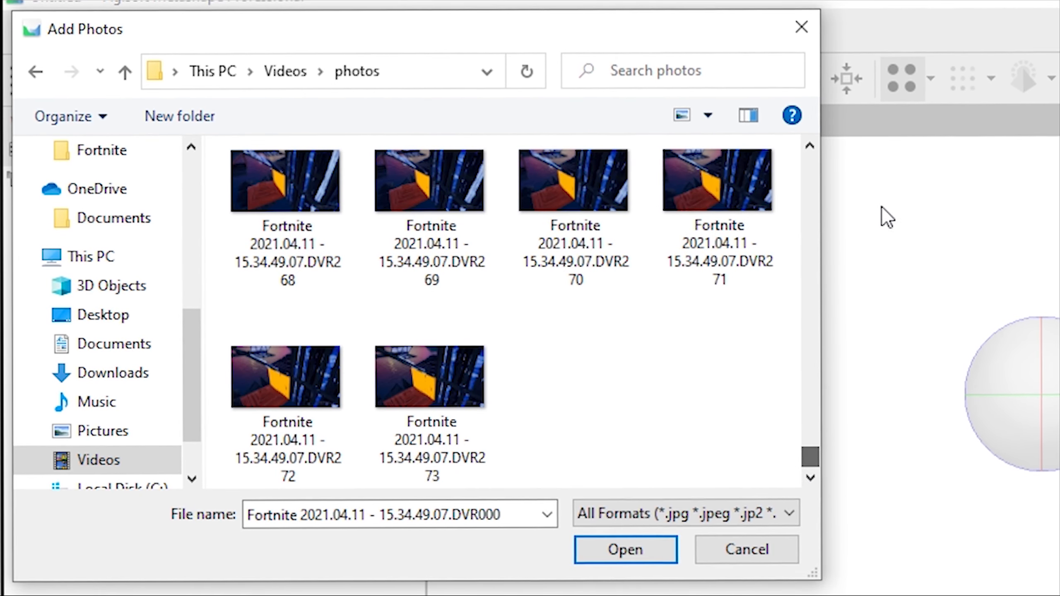
pyautogui.keyDown('shift'); pyautogui.click(442, 418); pyautogui.keyUp('shift')
pyautogui.click(630, 558)
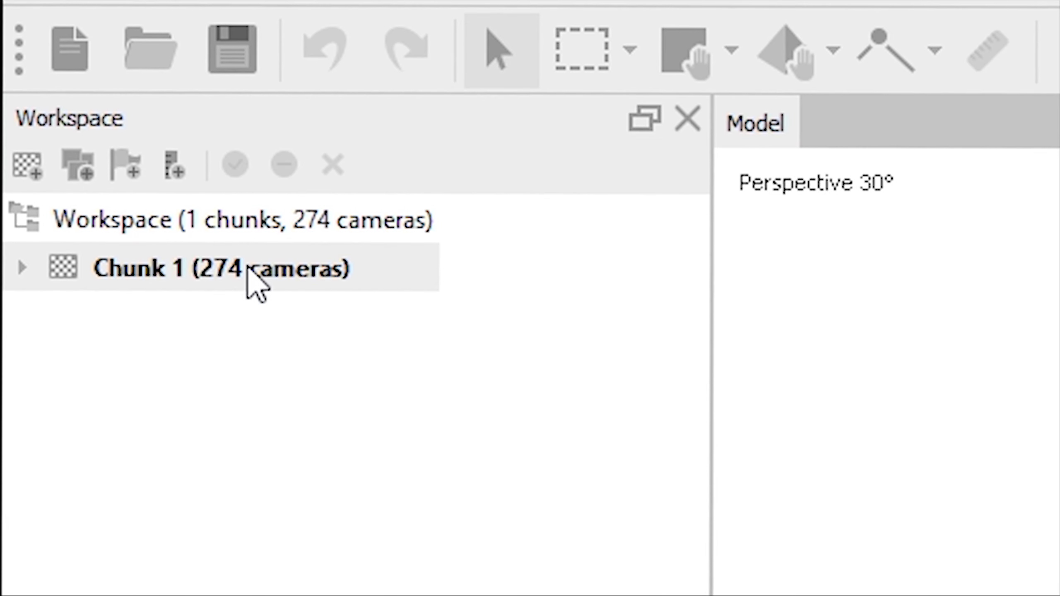
# Open the Align Photos settings for Chunk 1 and set the accuracy to Medium
pyautogui.click(350, 39)
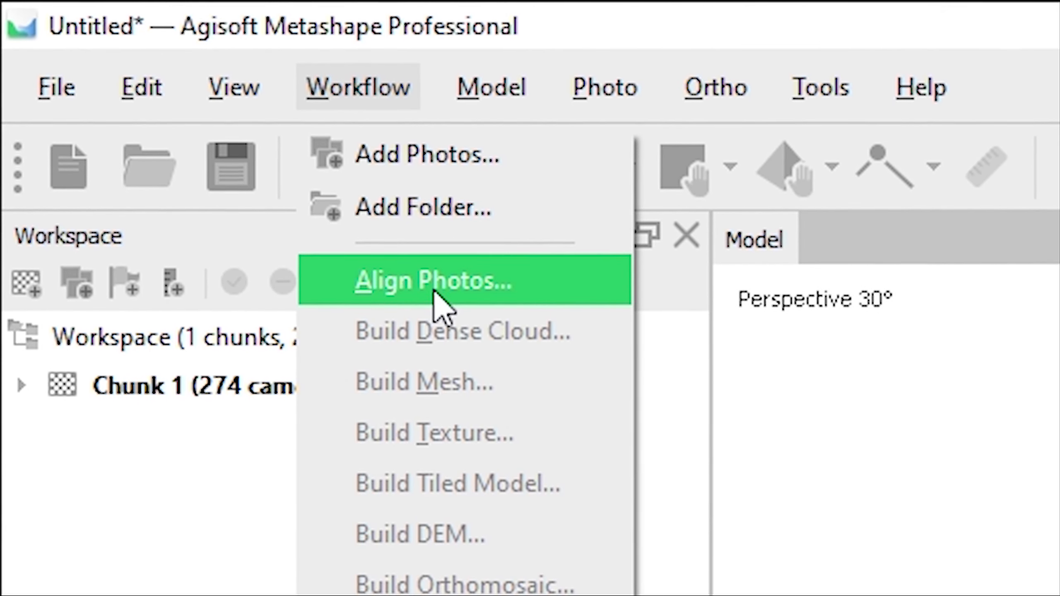
pyautogui.click(433, 286)
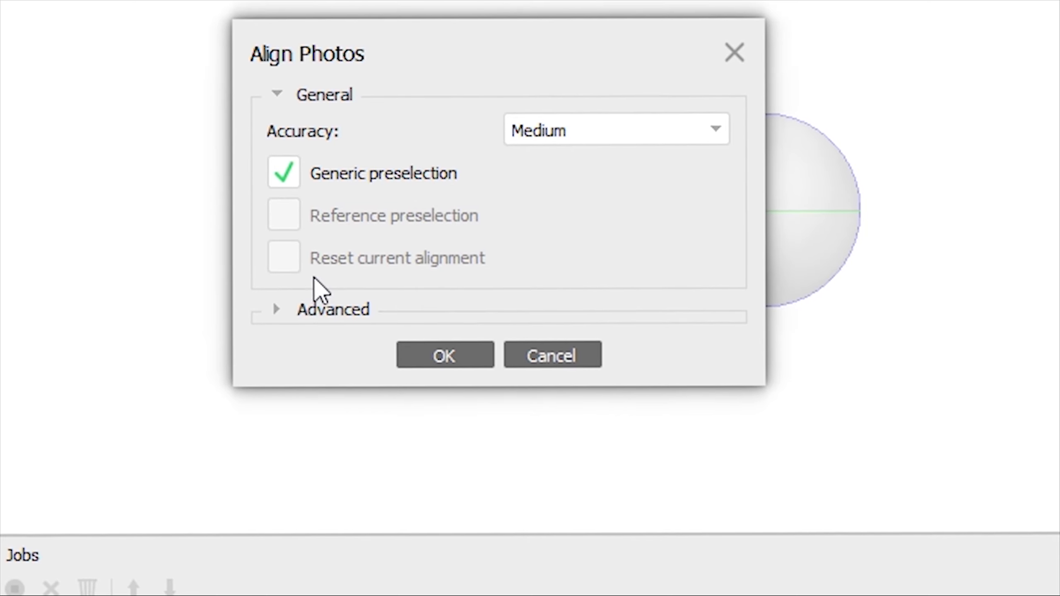
pyautogui.click(546, 115)
pyautogui.click(531, 223)
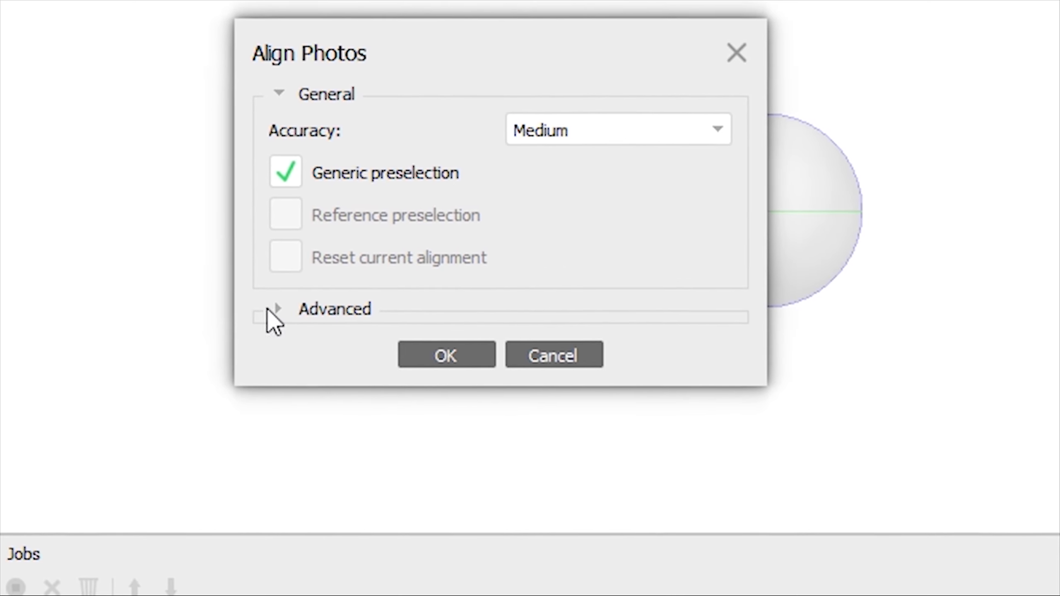
# Run the photo alignment at Medium accuracy with a 150,000 key point limit and a 10,000 tie point limit
pyautogui.click(278, 309)
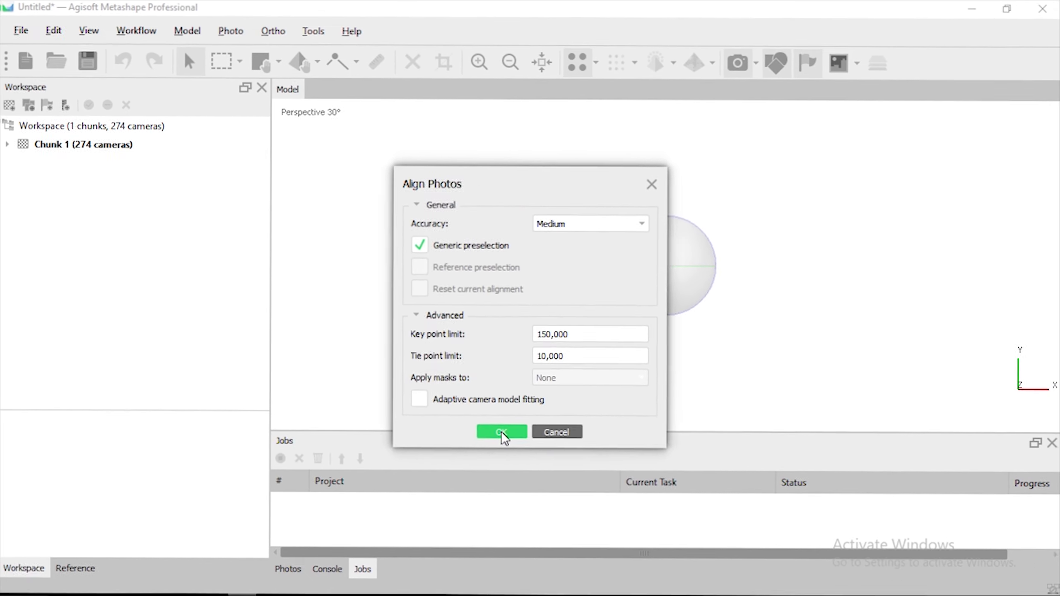
pyautogui.click(444, 535)
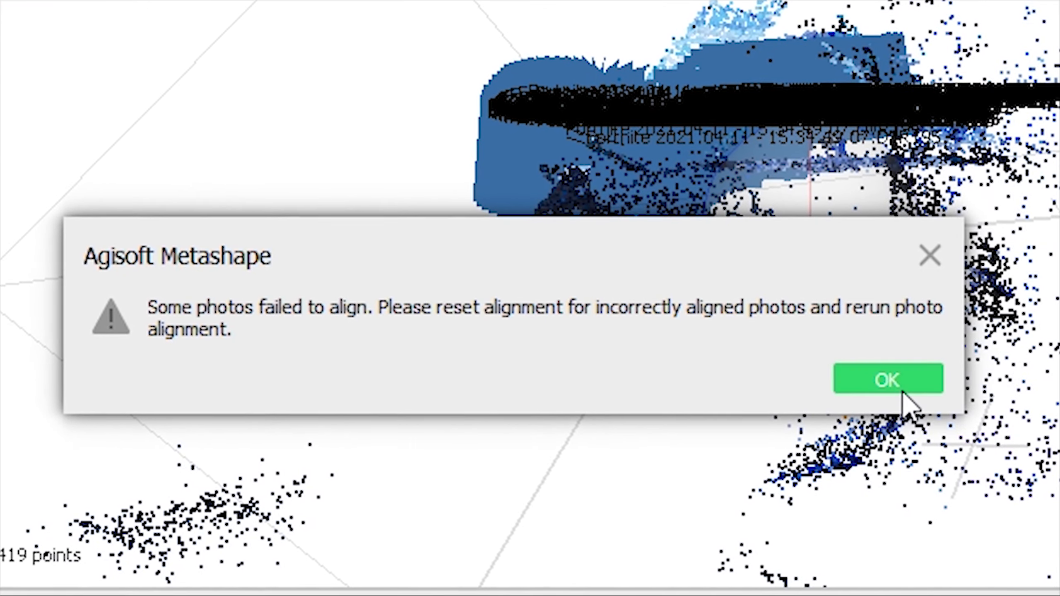
pyautogui.click(901, 389)
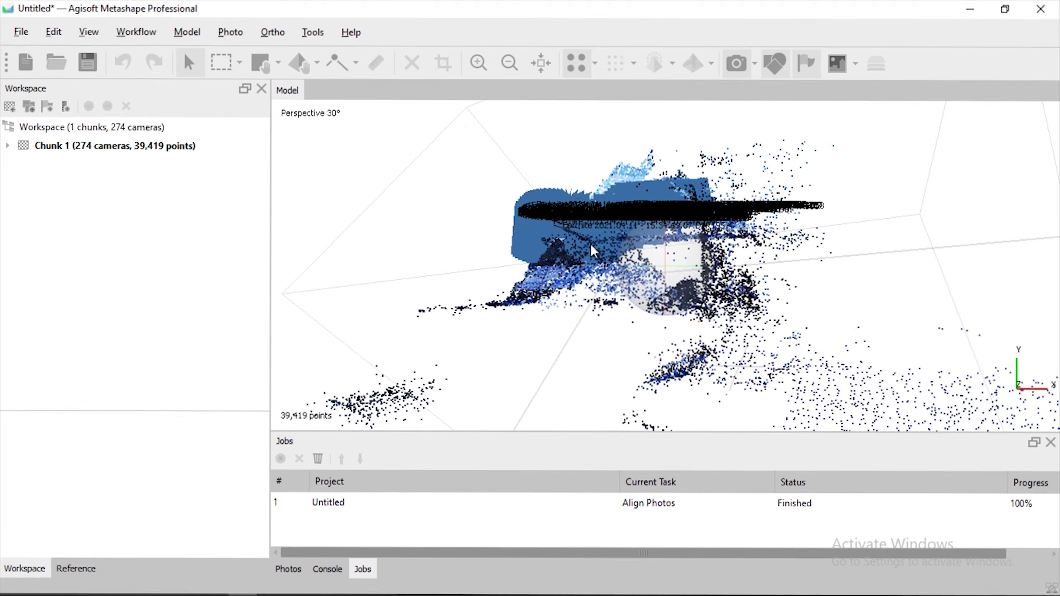
# Examine the aligned sparse point cloud and the camera positions from several angles and distances
pyautogui.scroll(5, 593, 248)
pyautogui.moveTo(593, 250); pyautogui.dragTo(725, 311)
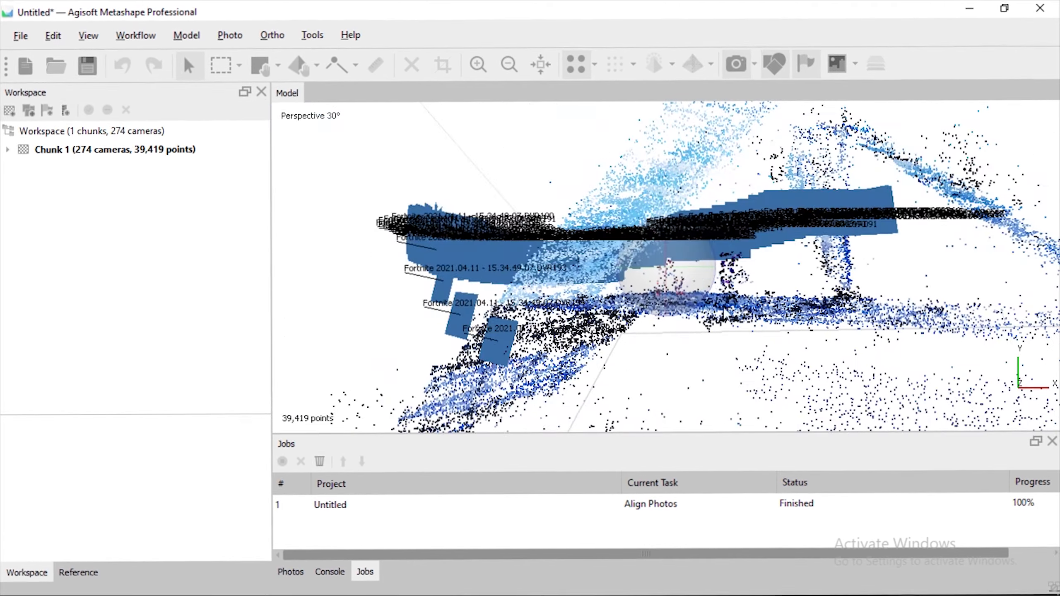
pyautogui.scroll(-3, 725, 311)
pyautogui.scroll(7, 722, 315)
pyautogui.scroll(-3, 712, 325)
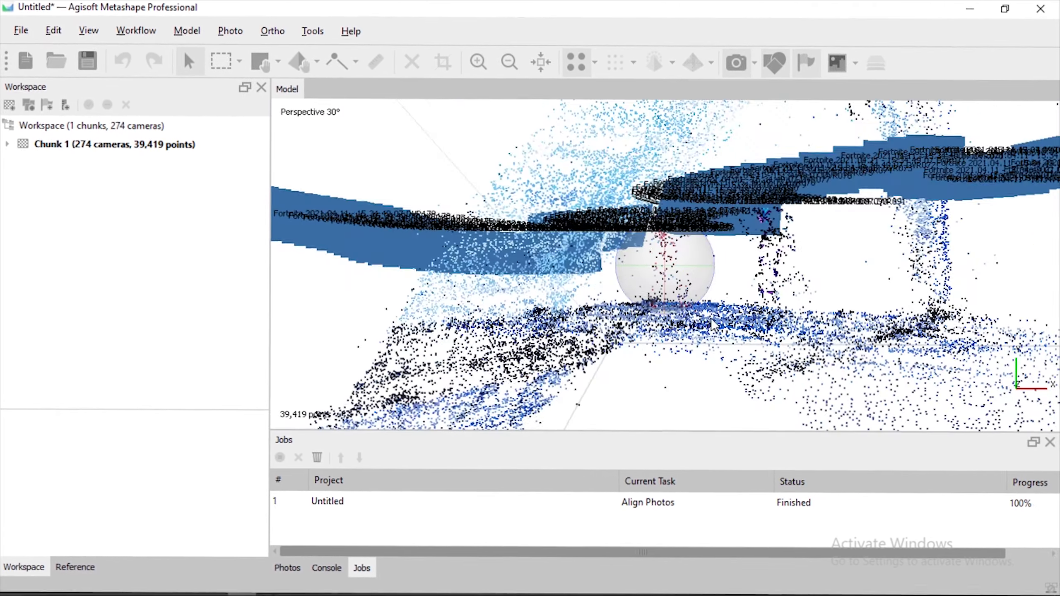
pyautogui.scroll(-4, 713, 325)
pyautogui.moveTo(709, 288); pyautogui.dragTo(639, 237)
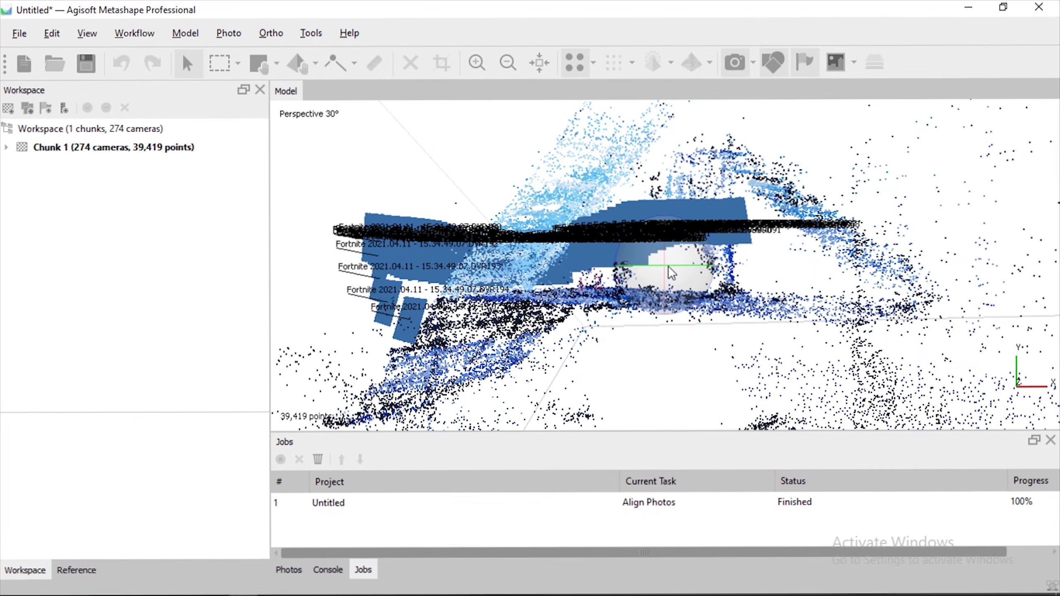
pyautogui.moveTo(671, 274); pyautogui.dragTo(687, 257)
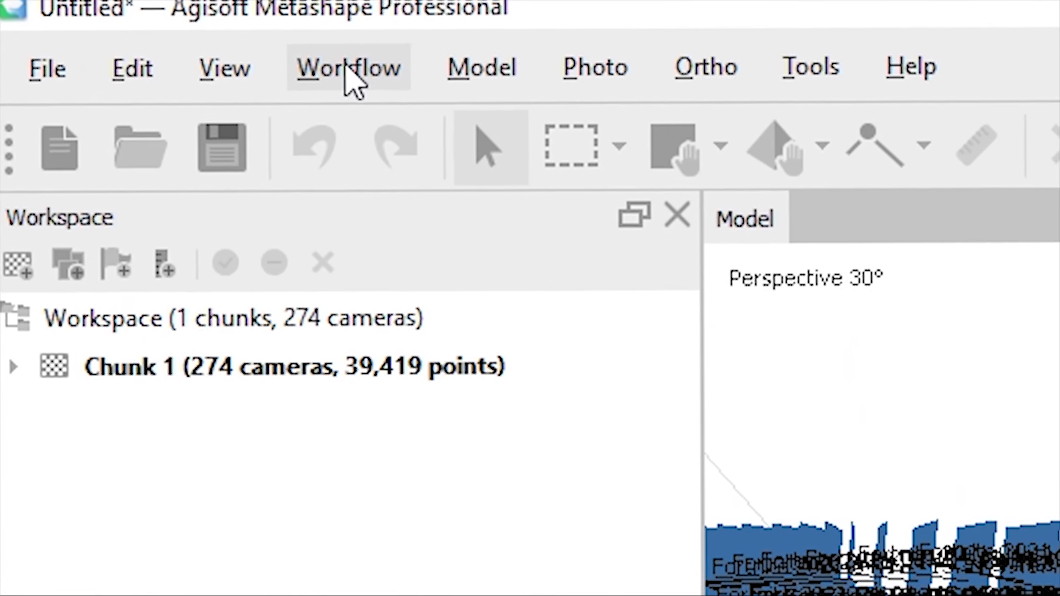
# Build the dense cloud at Medium quality with Mild depth filtering and point colors calculated
pyautogui.click(347, 69)
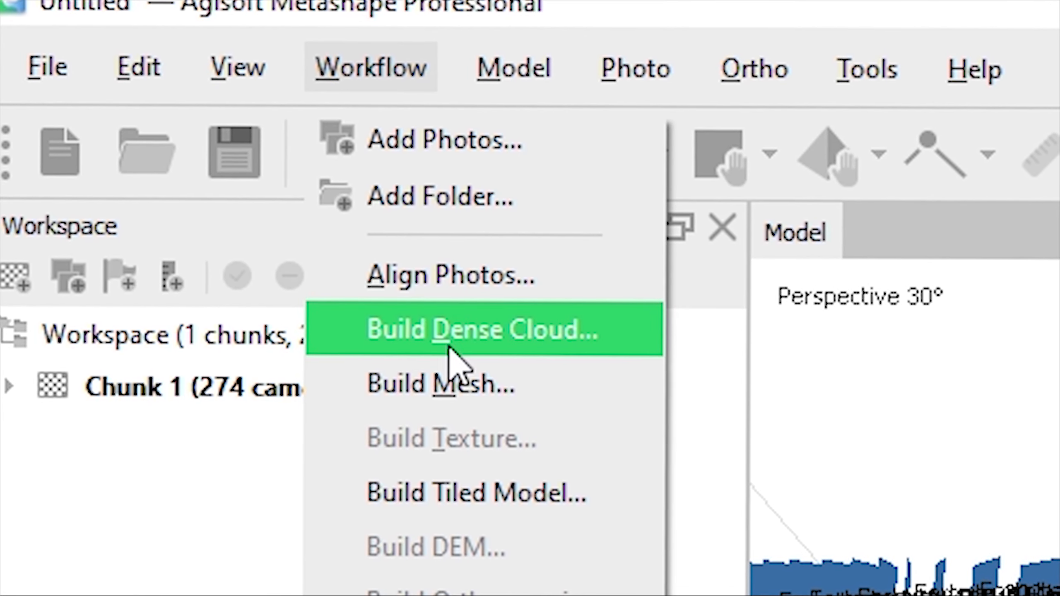
pyautogui.click(460, 330)
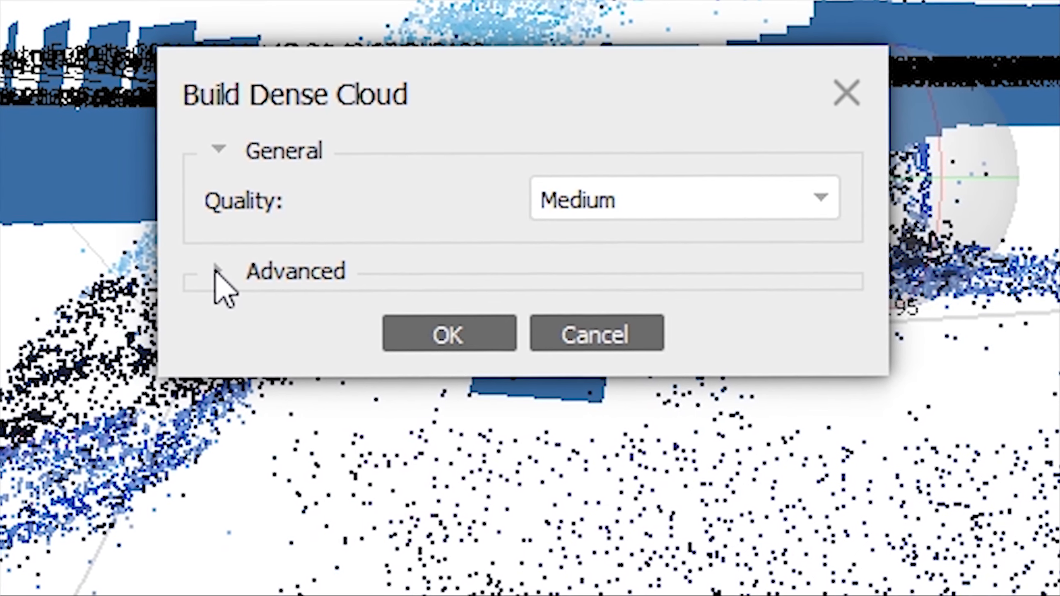
pyautogui.click(216, 270)
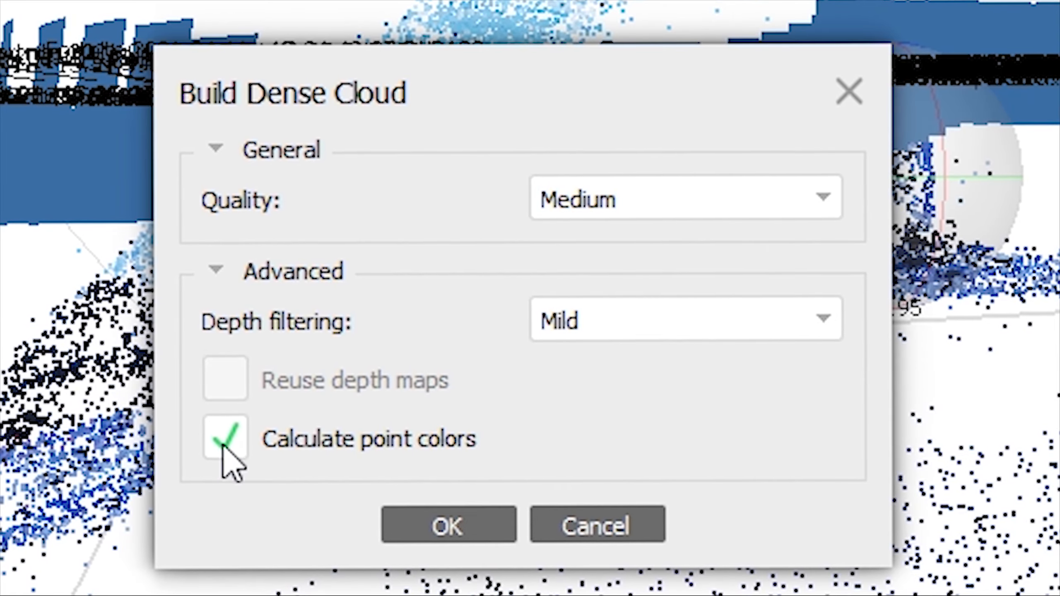
pyautogui.click(447, 525)
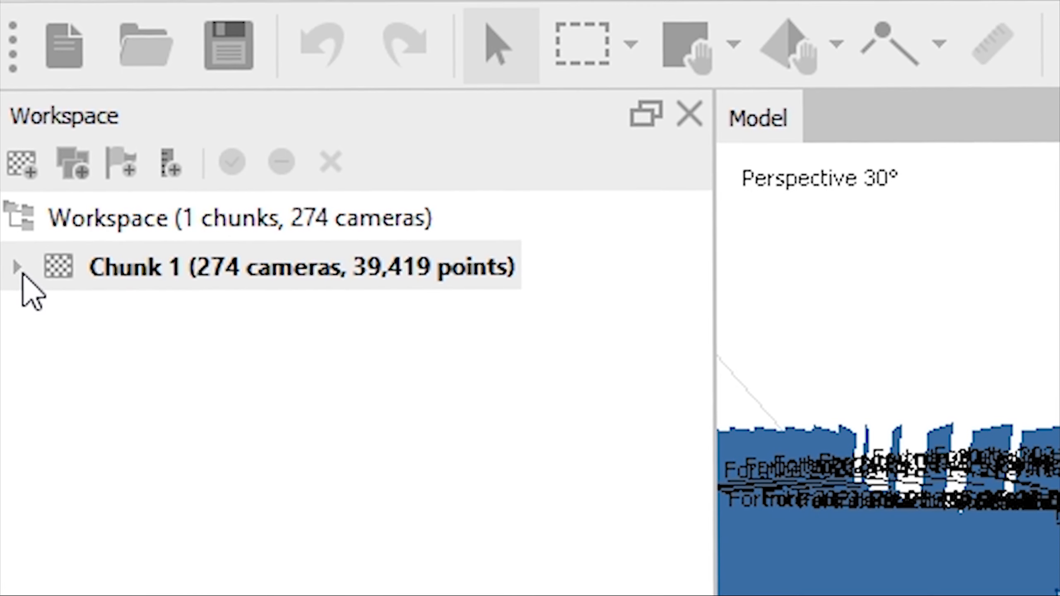
# Display Chunk 1's dense cloud in the model view and inspect the reconstructed scene
pyautogui.click(17, 270)
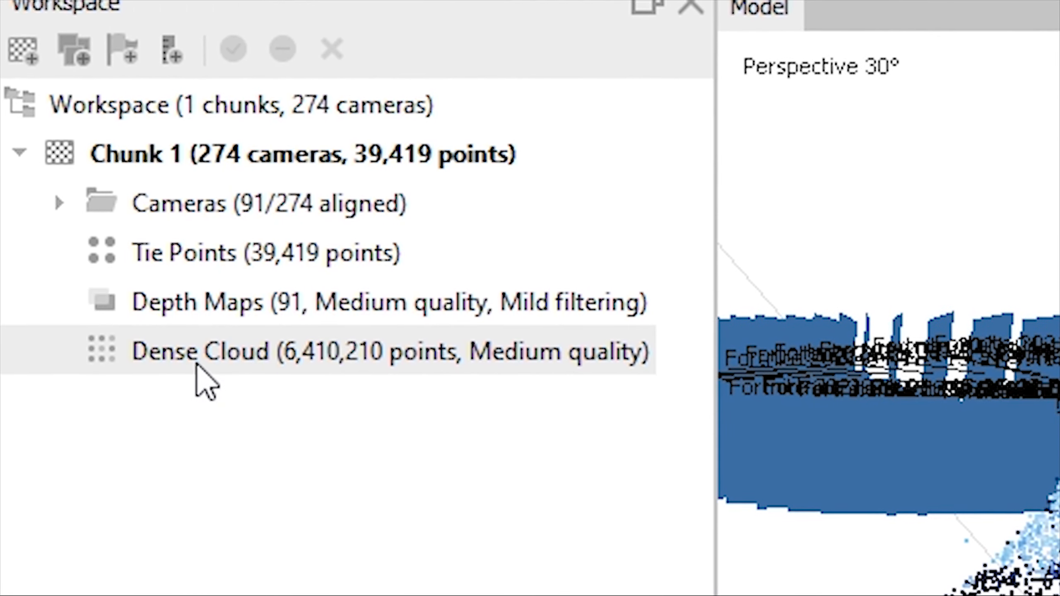
pyautogui.doubleClick(186, 355)
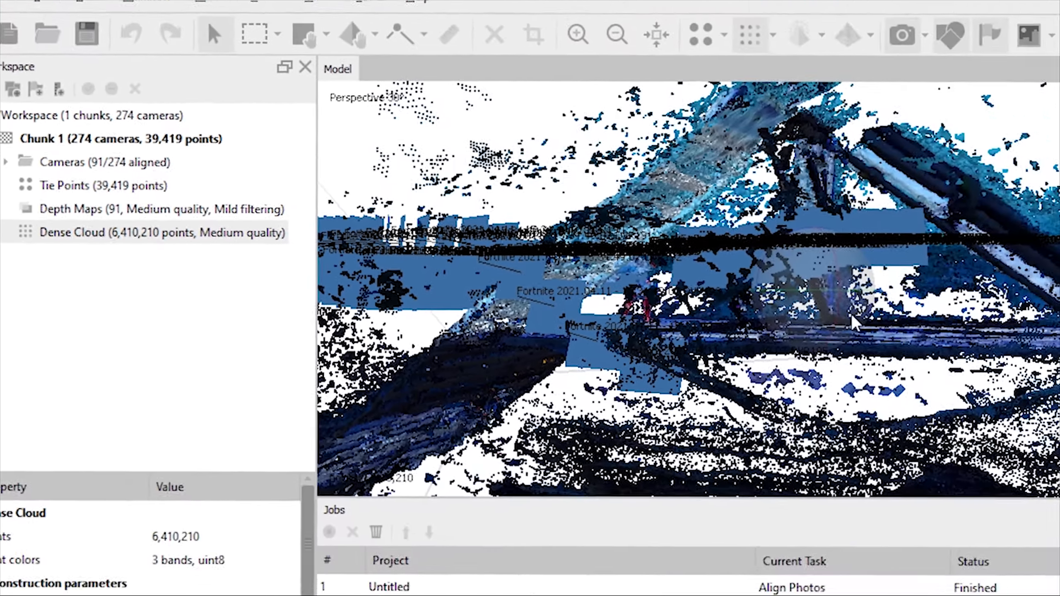
pyautogui.scroll(-5, 666, 288)
pyautogui.moveTo(659, 290); pyautogui.dragTo(695, 265)
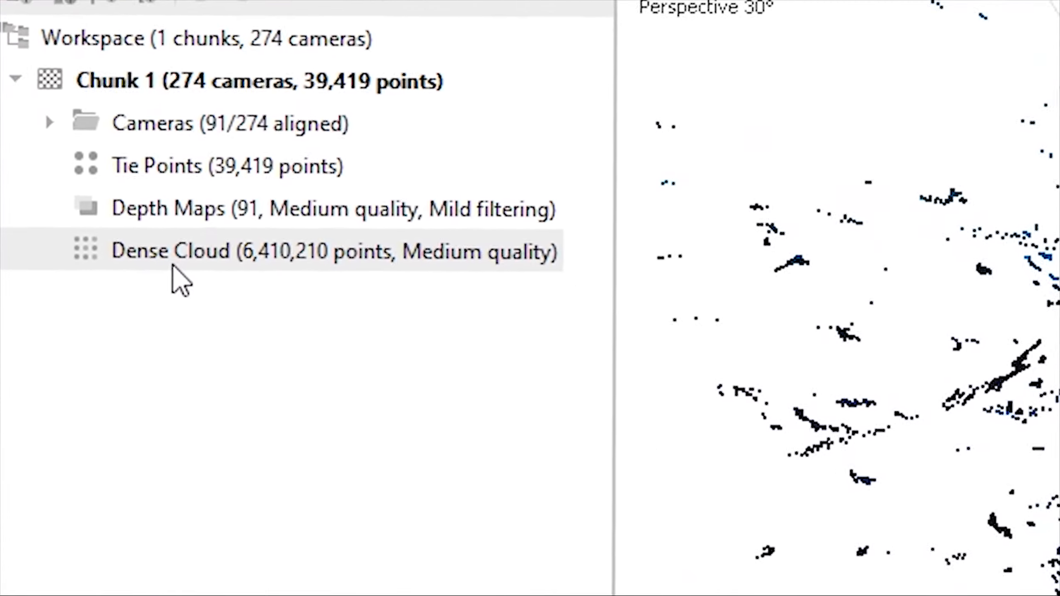
# Export the dense cloud to Documents as the ASCII PTS file "Point Cloud Tutorial" with point colors included
pyautogui.rightClick(221, 268)
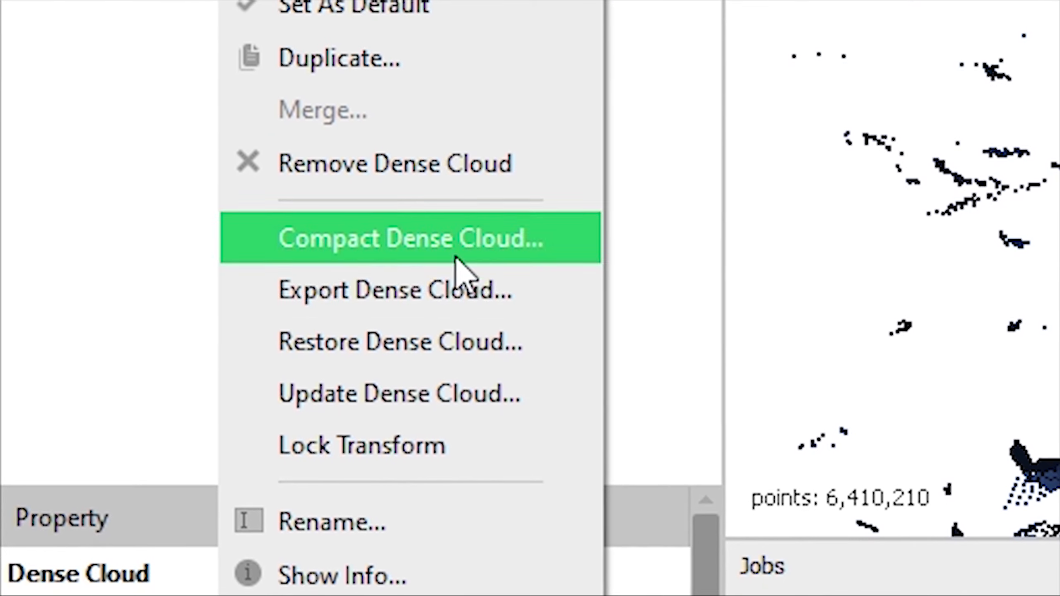
pyautogui.click(334, 311)
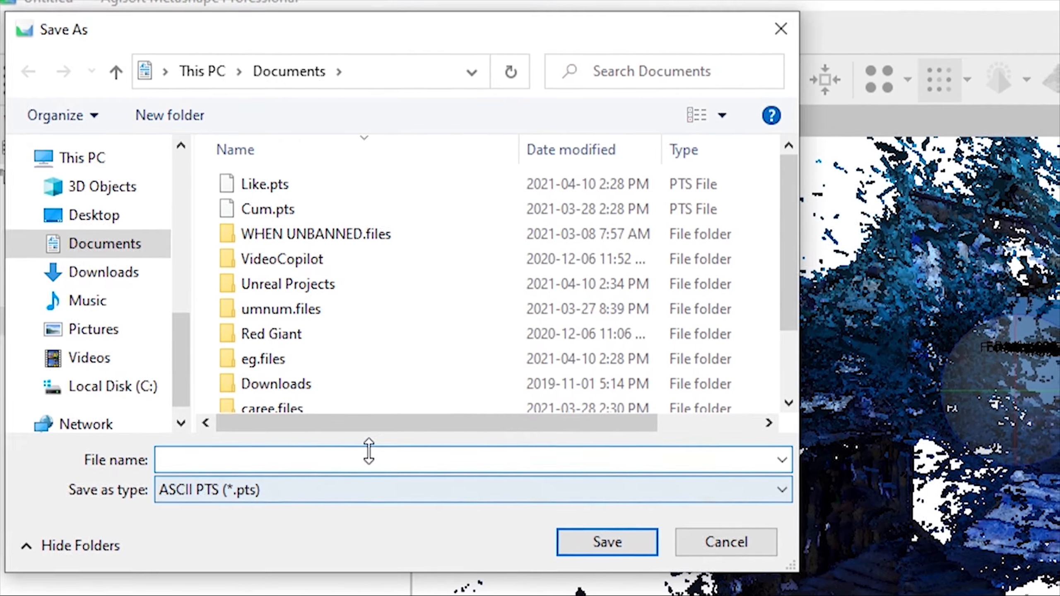
pyautogui.click(190, 488)
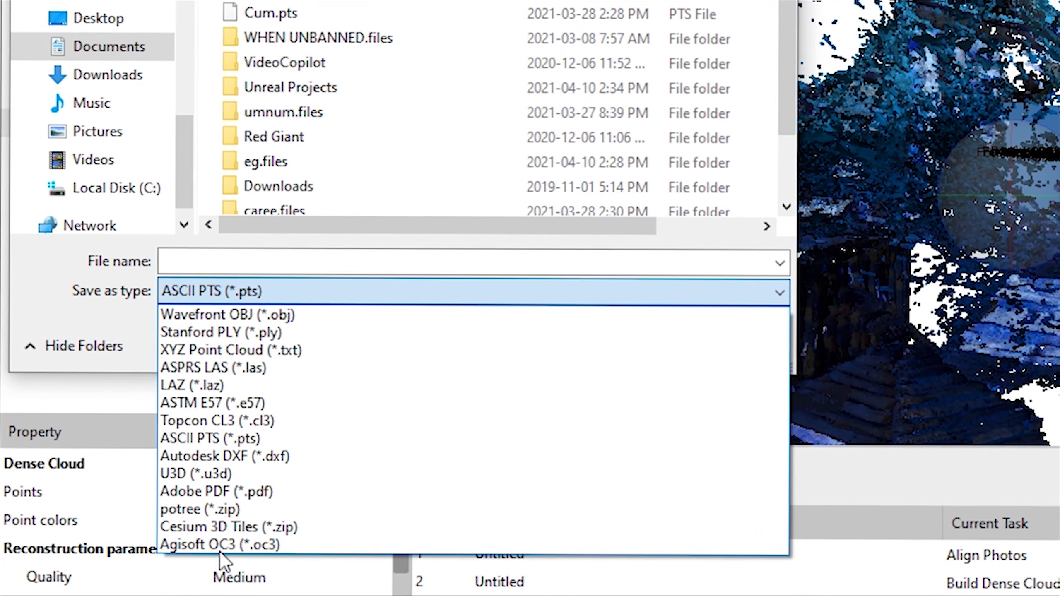
pyautogui.click(221, 439)
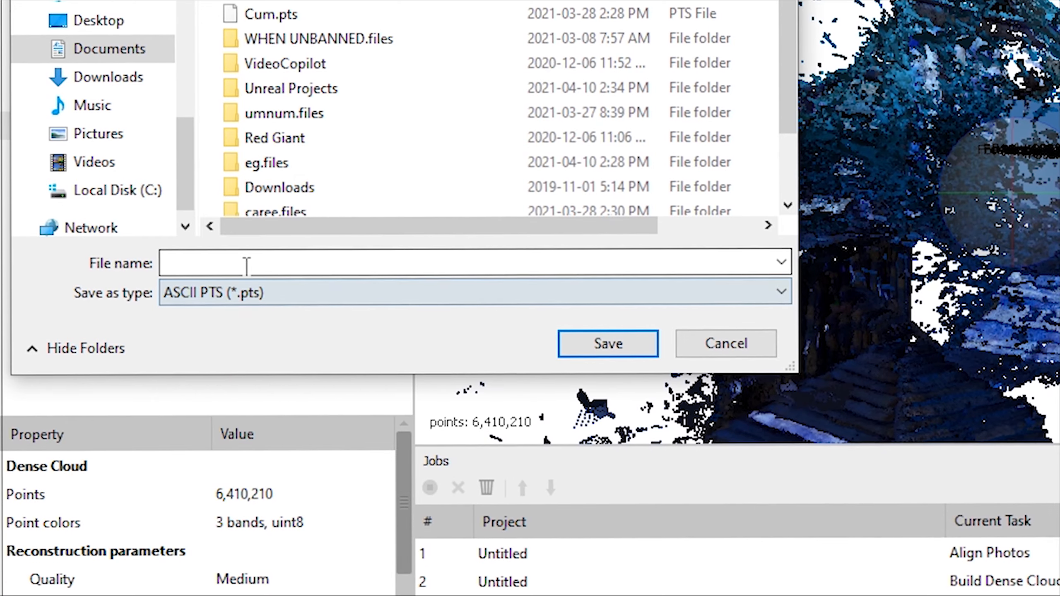
pyautogui.click(244, 264)
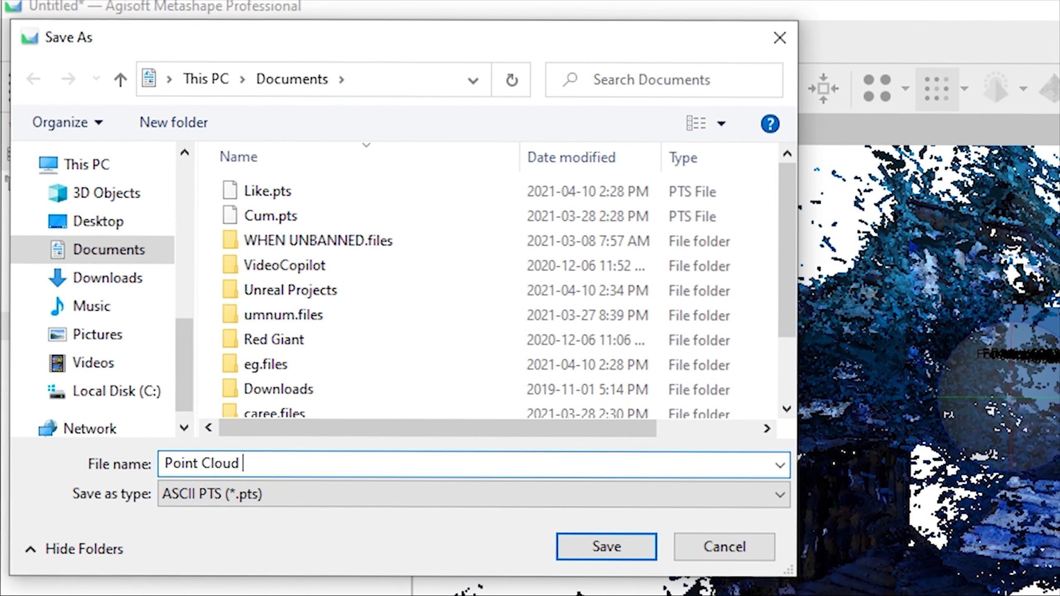
pyautogui.write('al')
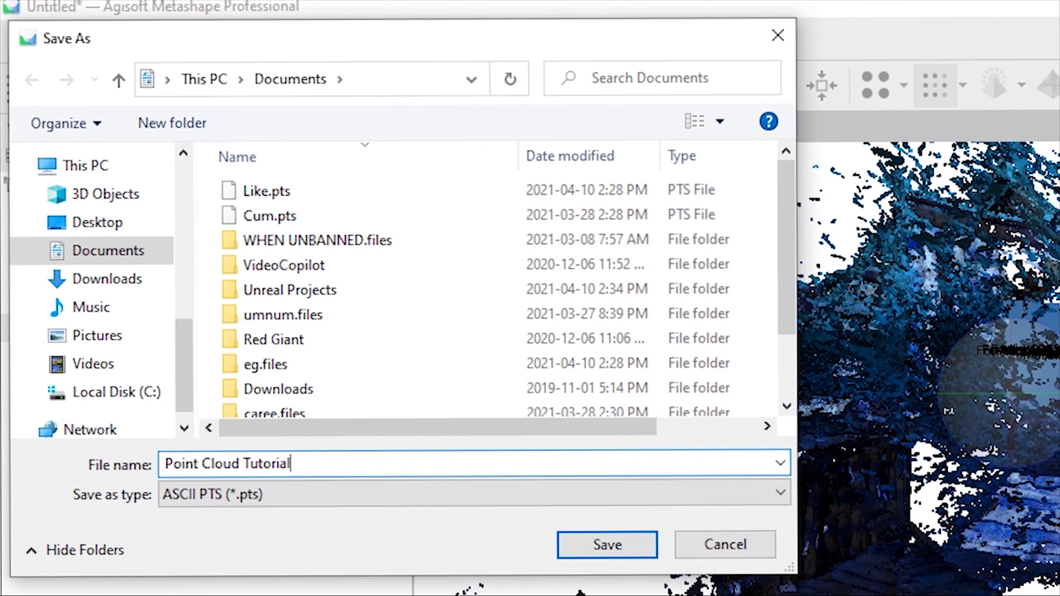
pyautogui.click(596, 547)
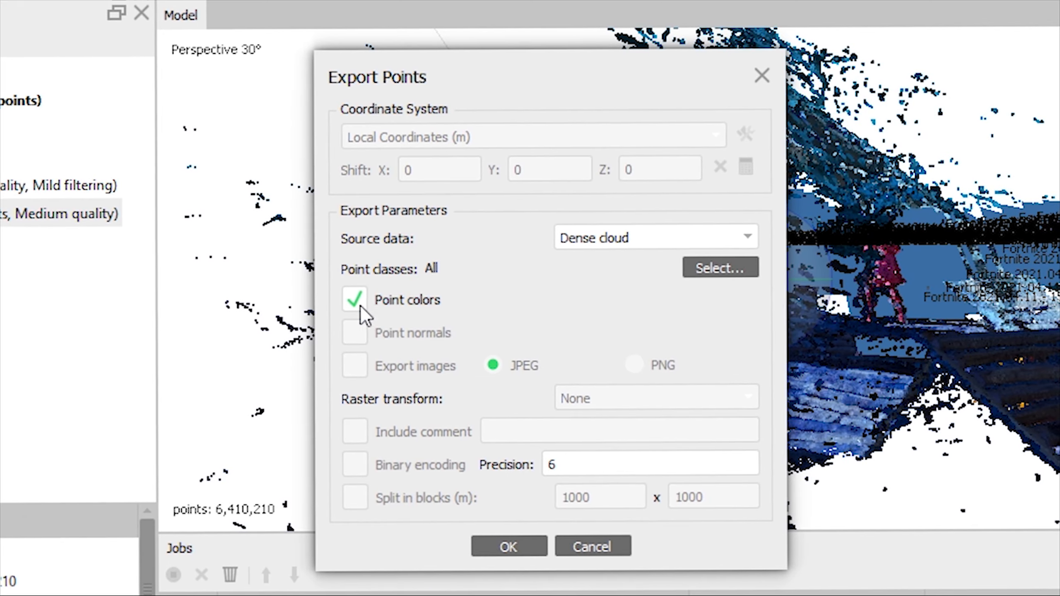
pyautogui.click(499, 550)
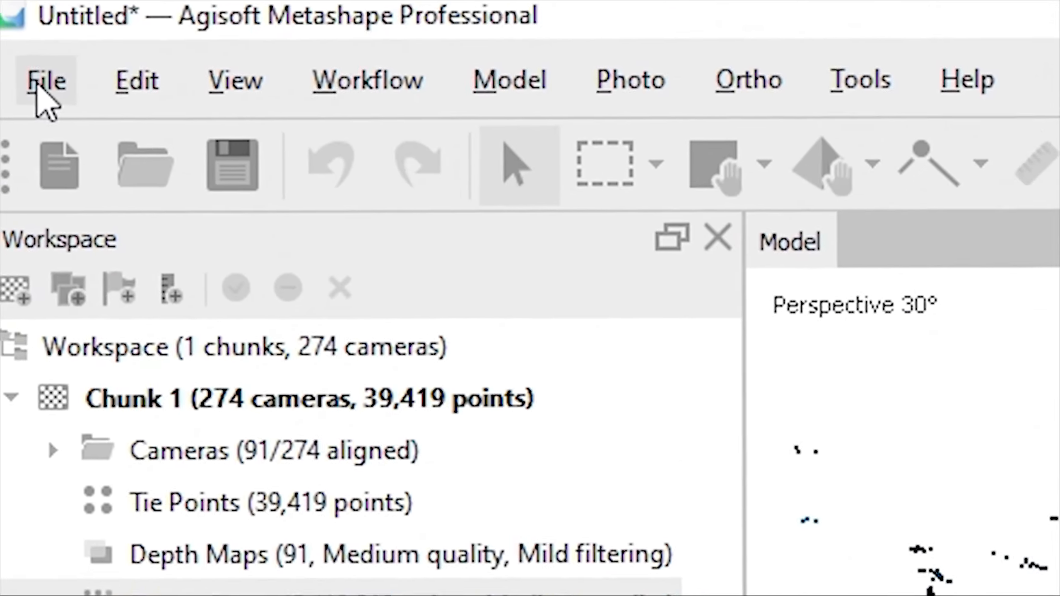
# Save the Metashape project in Documents under the name Tuto
pyautogui.click(39, 84)
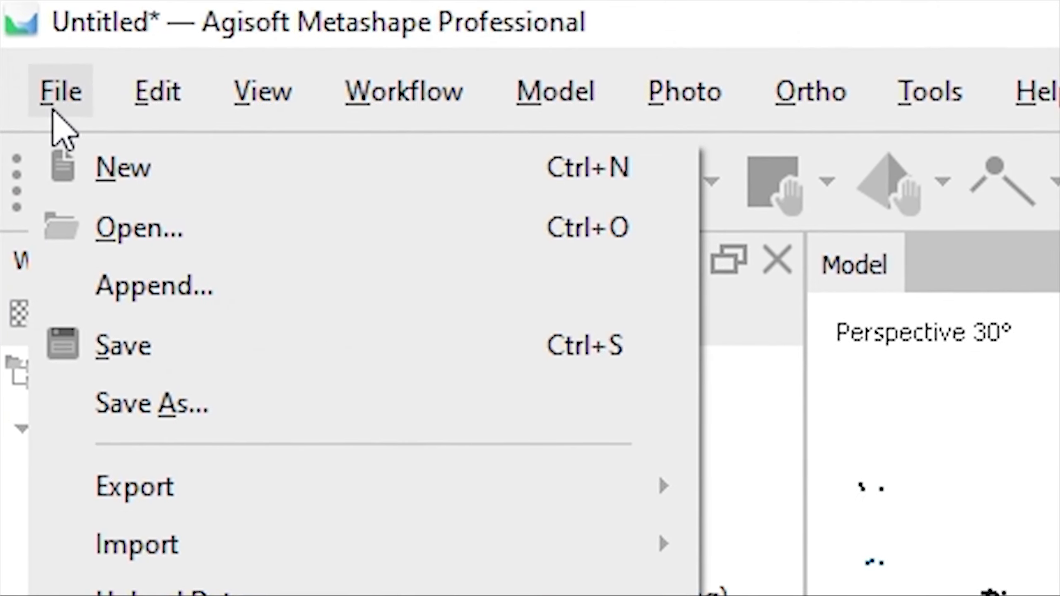
pyautogui.click(118, 334)
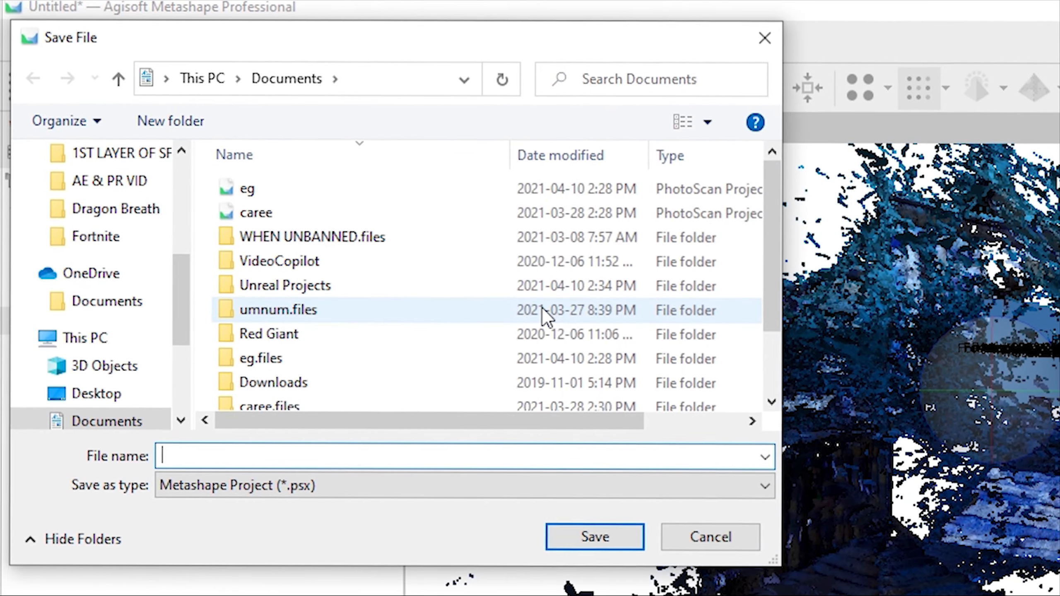
pyautogui.write('Tuti')
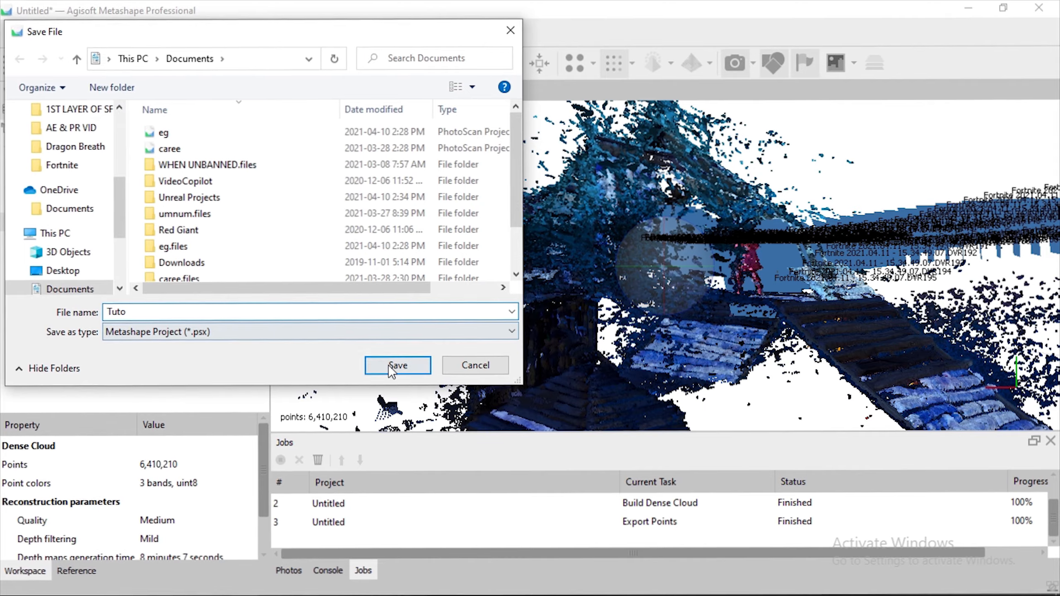
pyautogui.click(419, 353)
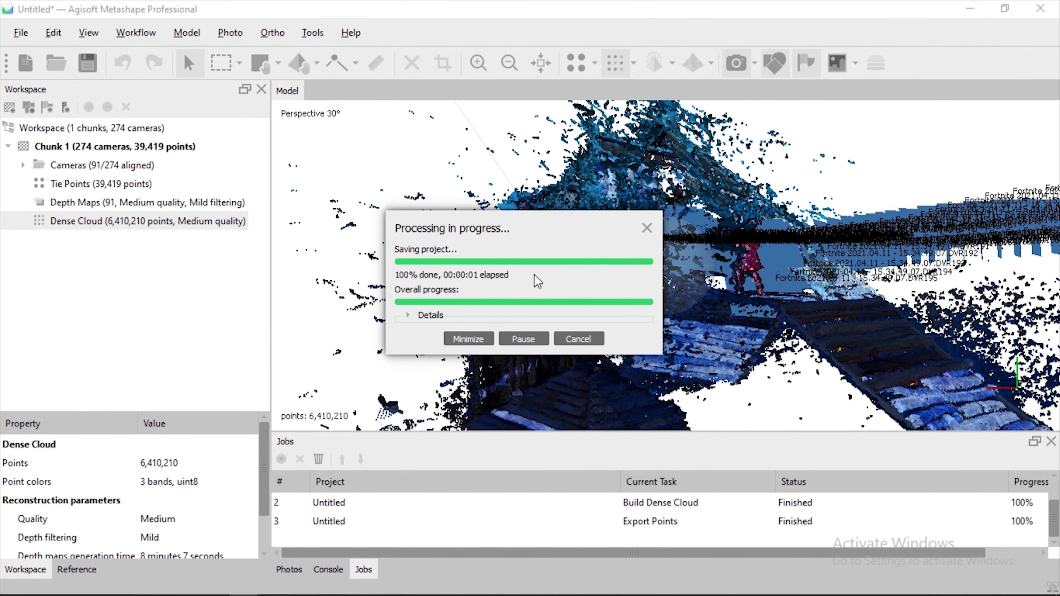
# Close Metashape and the open File Explorer windows
pyautogui.click(1039, 8)
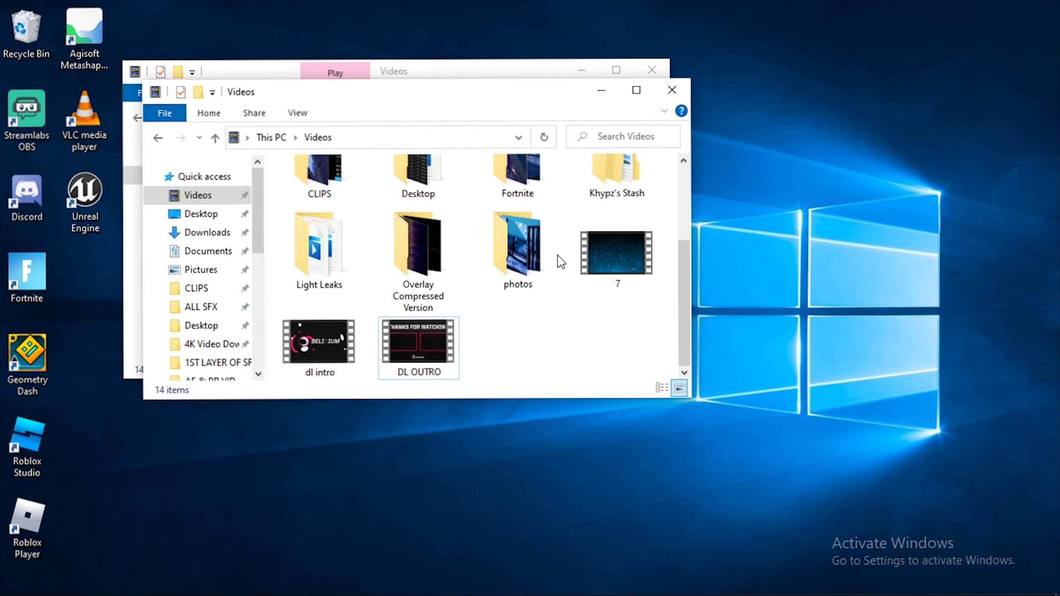
pyautogui.click(672, 90)
pyautogui.click(716, 67)
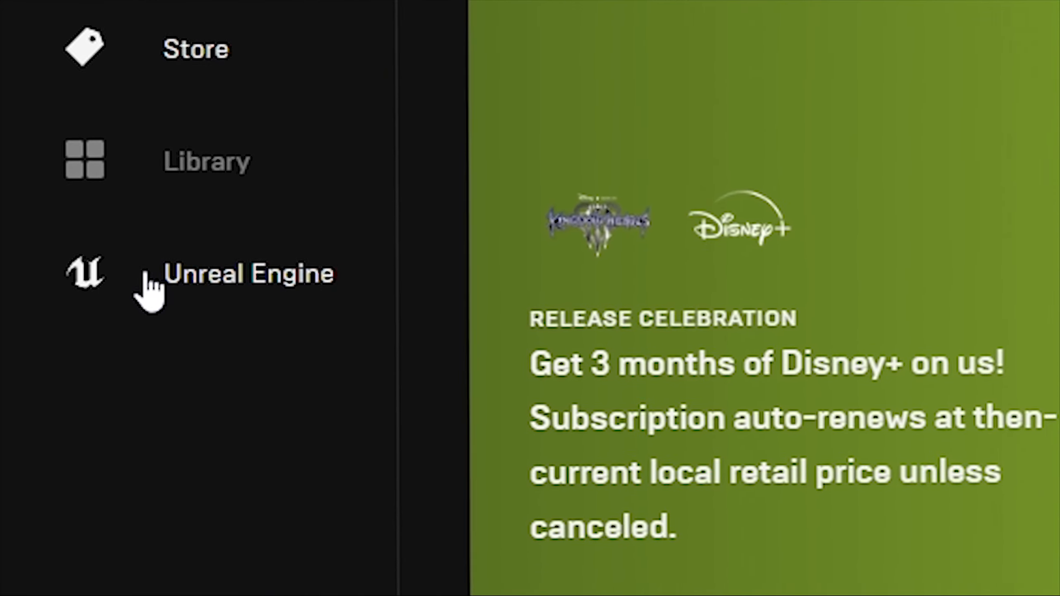
# In the Epic Games Launcher, open the Unreal Engine library and check version 4.24.3's installed plugins for LiDAR Point Cloud
pyautogui.click(65, 257)
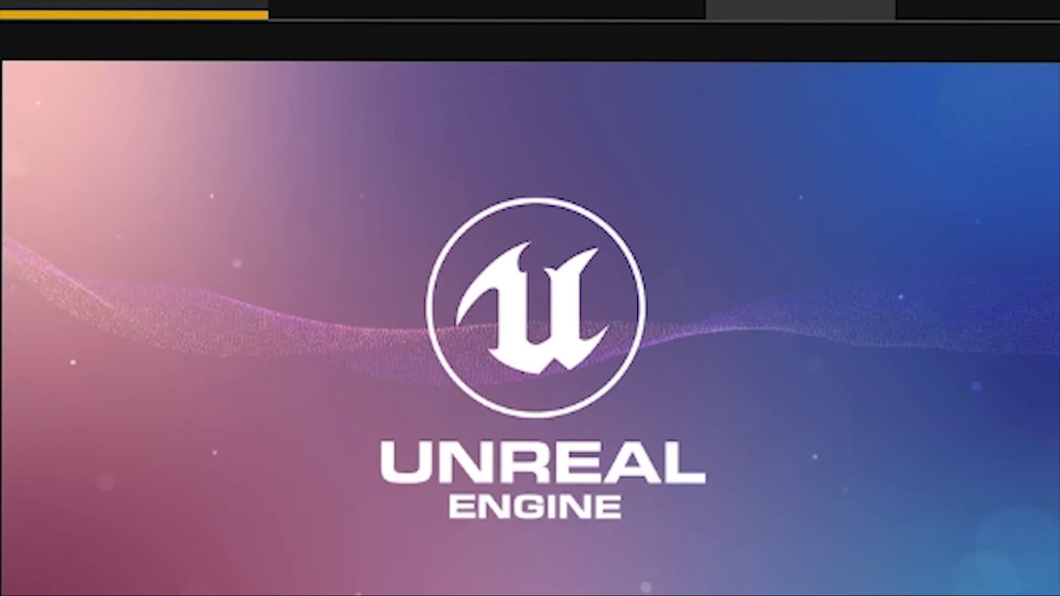
pyautogui.click(626, 37)
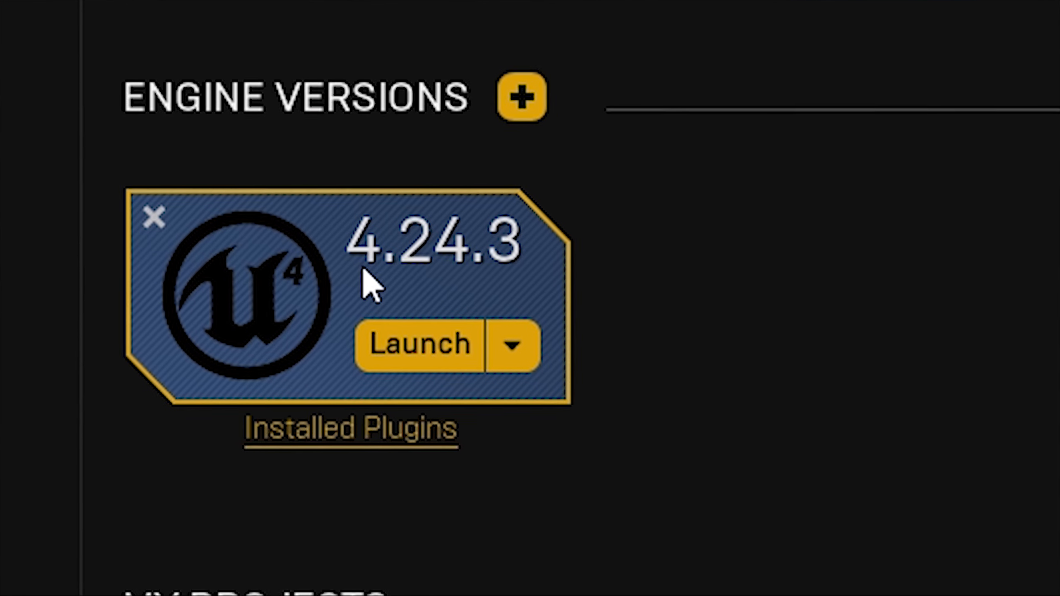
pyautogui.click(343, 431)
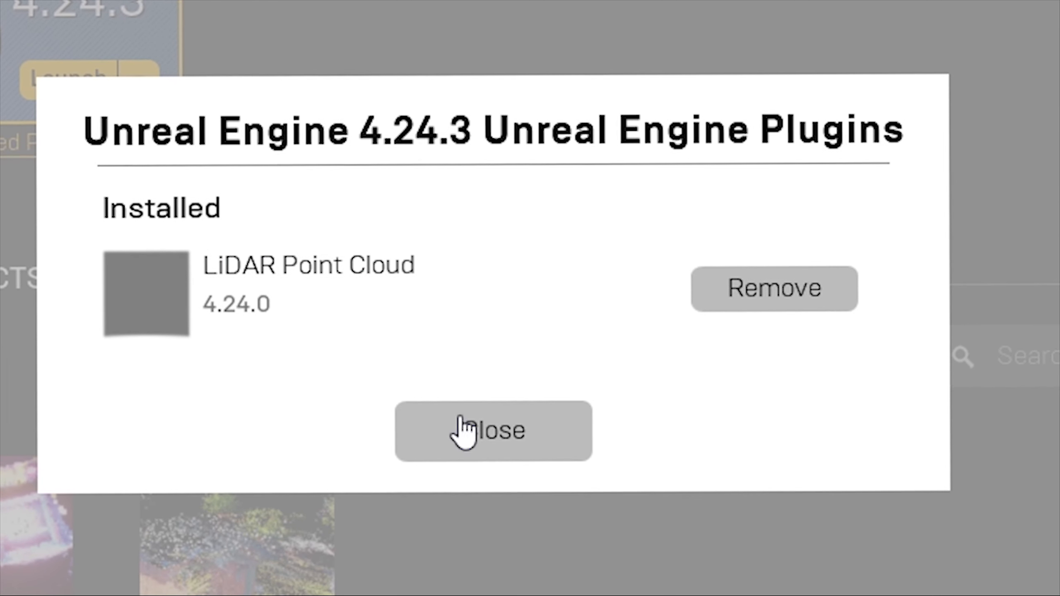
pyautogui.click(496, 430)
# Launch Unreal Engine 4.24.3 and set up a new Games project with raytracing disabled
pyautogui.click(68, 67)
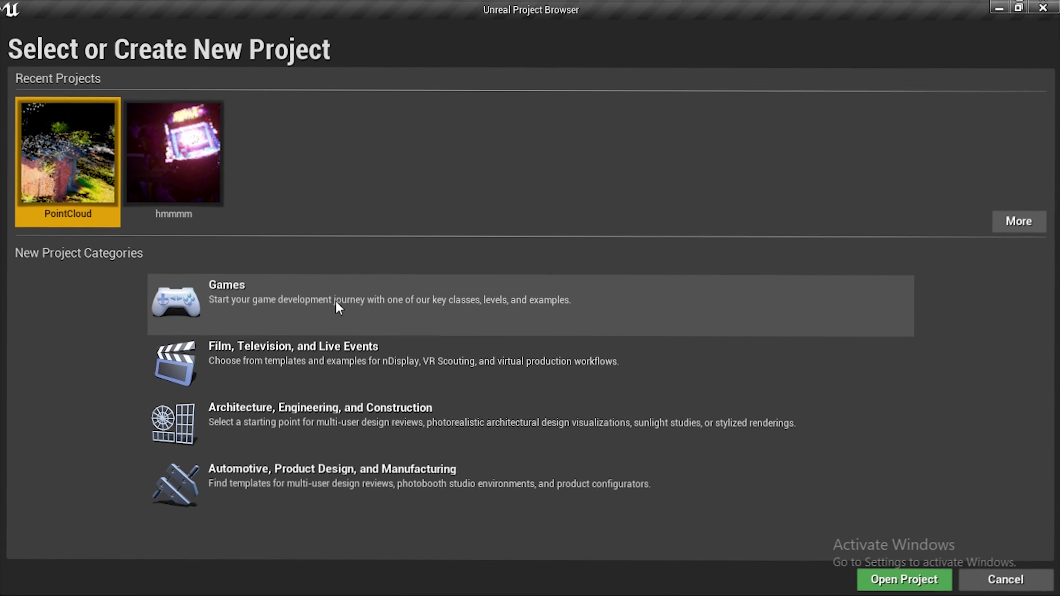
pyautogui.click(336, 301)
pyautogui.doubleClick(338, 303)
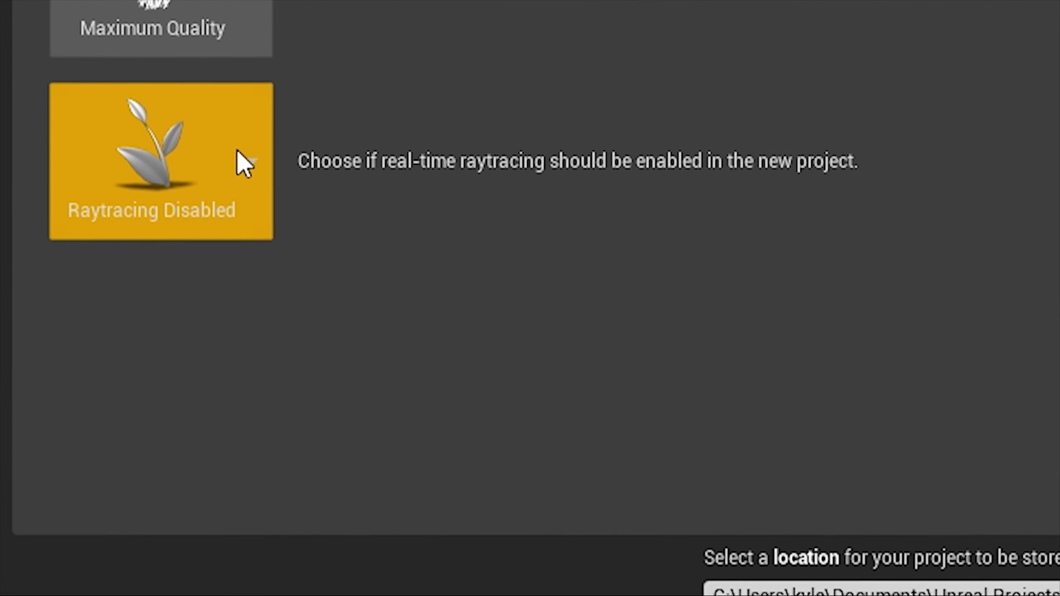
pyautogui.click(238, 161)
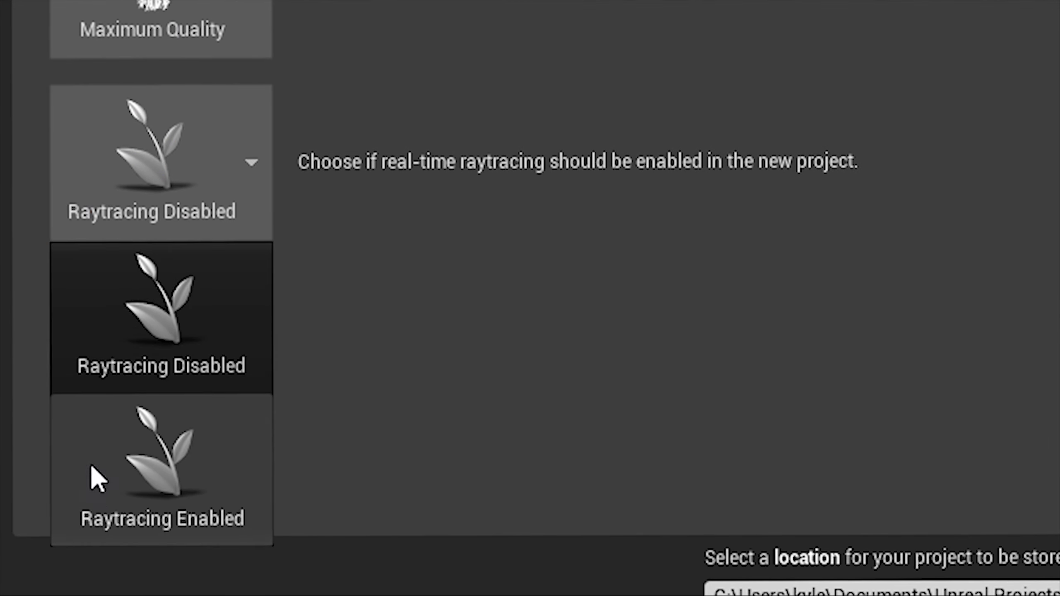
pyautogui.click(189, 296)
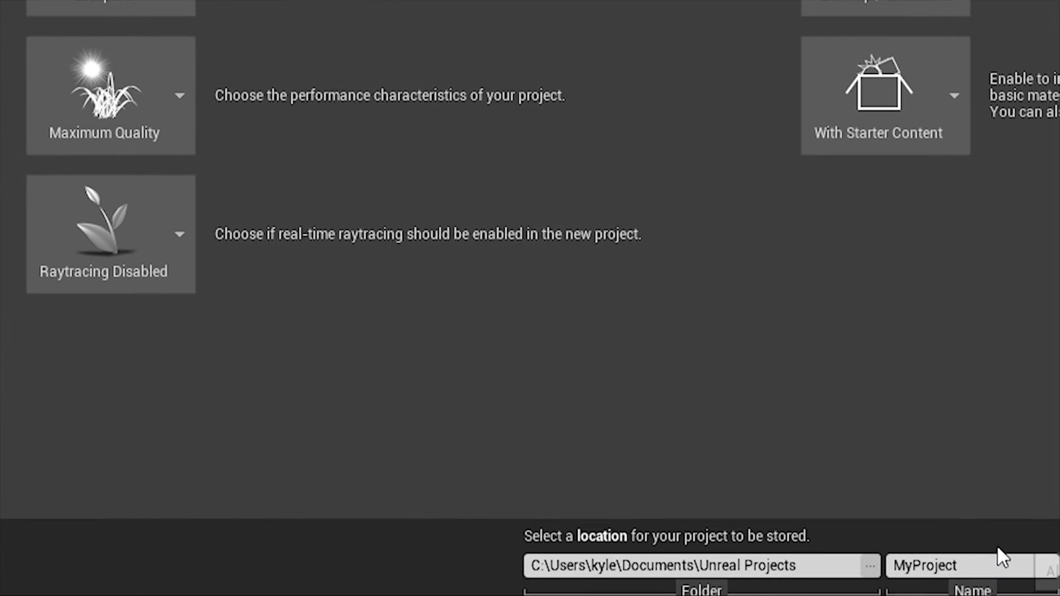
# Name the new project "Name" and create it in the Unreal Projects folder
pyautogui.moveTo(997, 566); pyautogui.dragTo(750, 581)
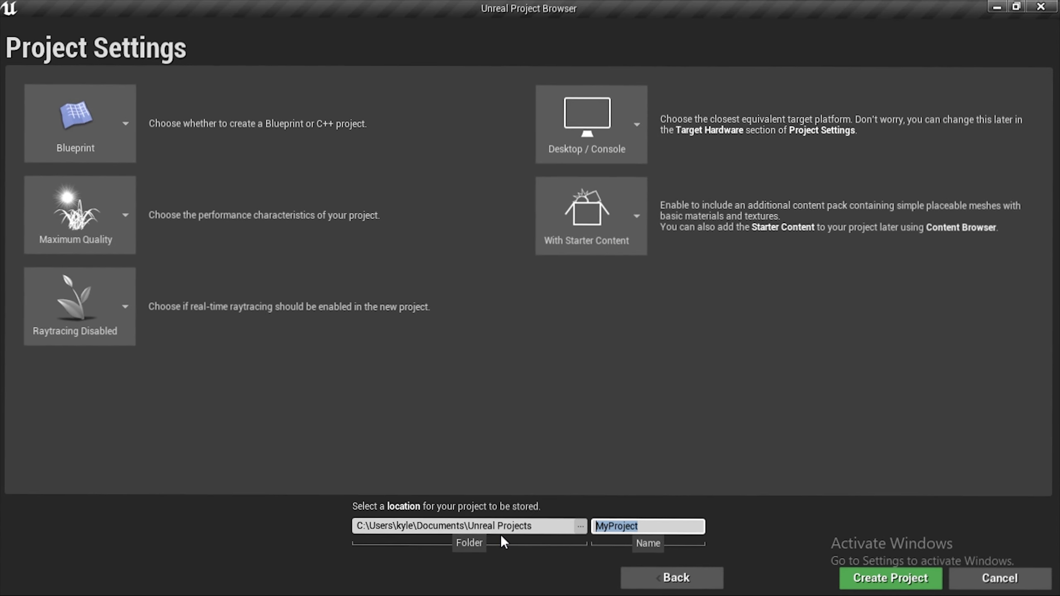
pyautogui.write('Name')
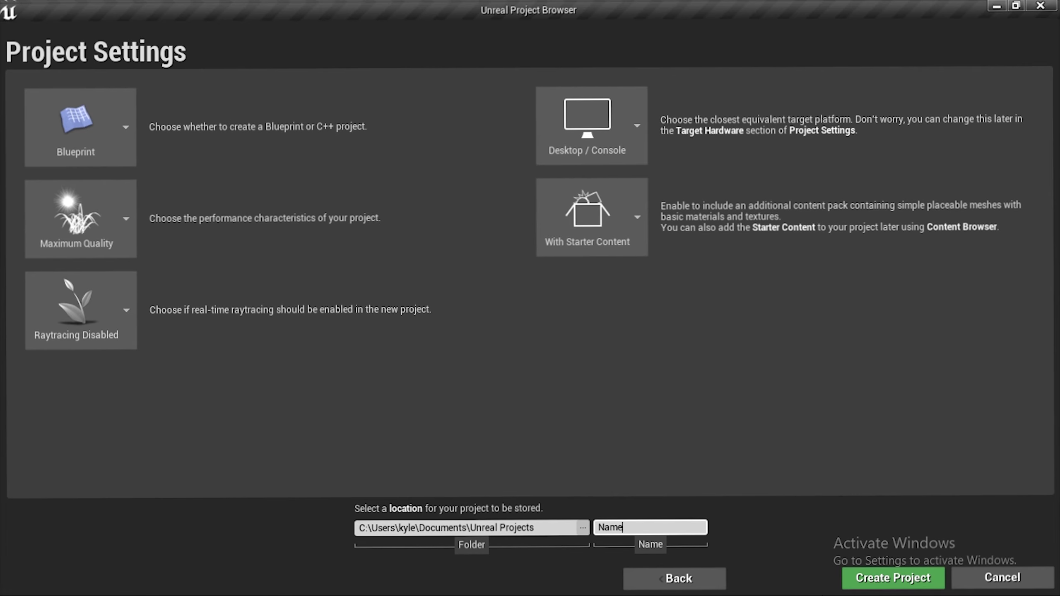
pyautogui.click(893, 578)
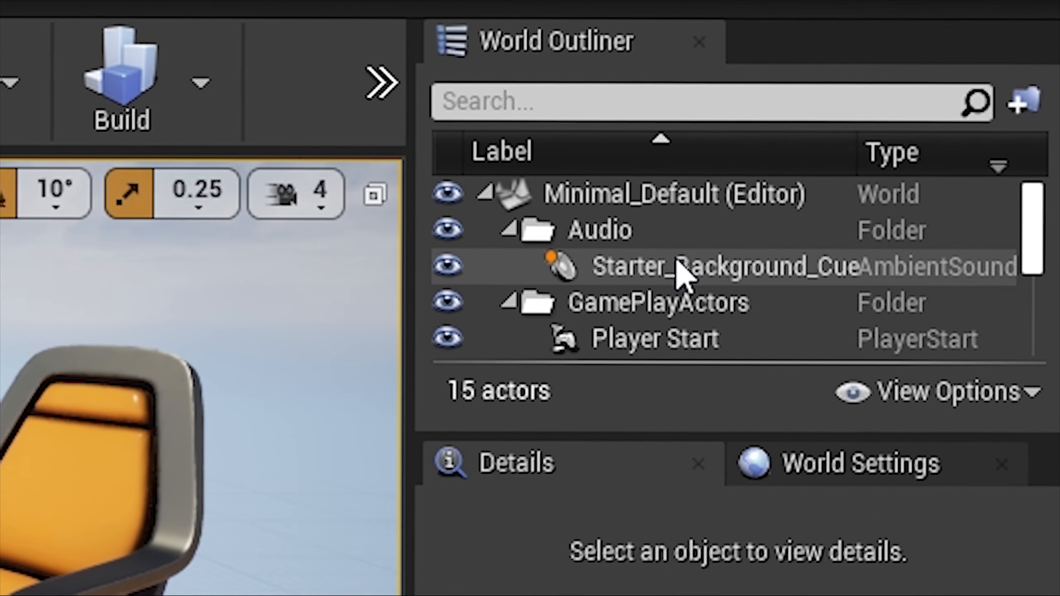
# Delete every actor from the default level, from Minimal_Default down to SphereReflectionCapture, accepting all broken references
pyautogui.click(632, 199)
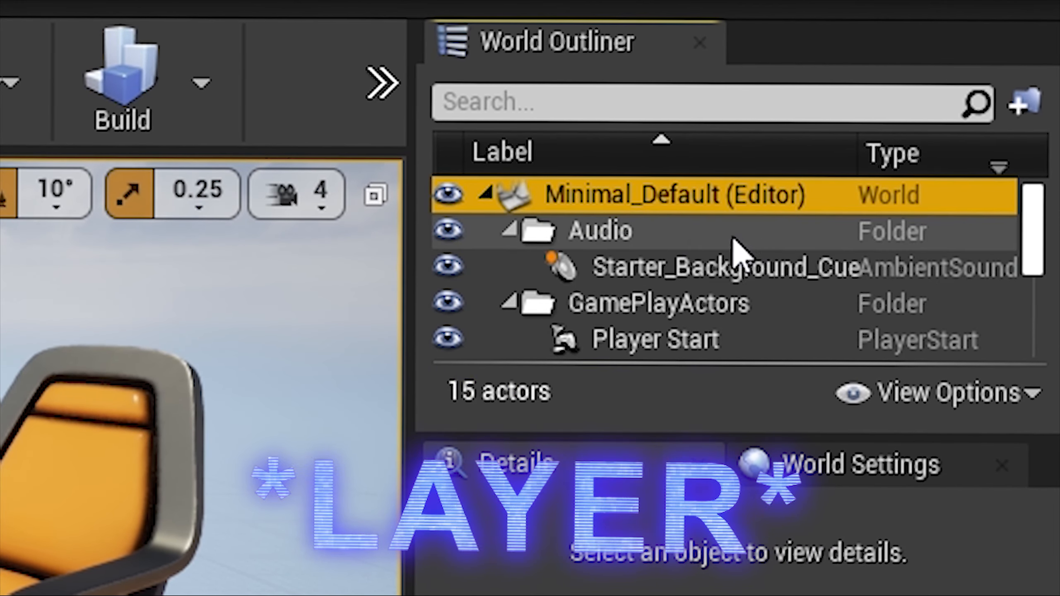
pyautogui.scroll(-8, 847, 298)
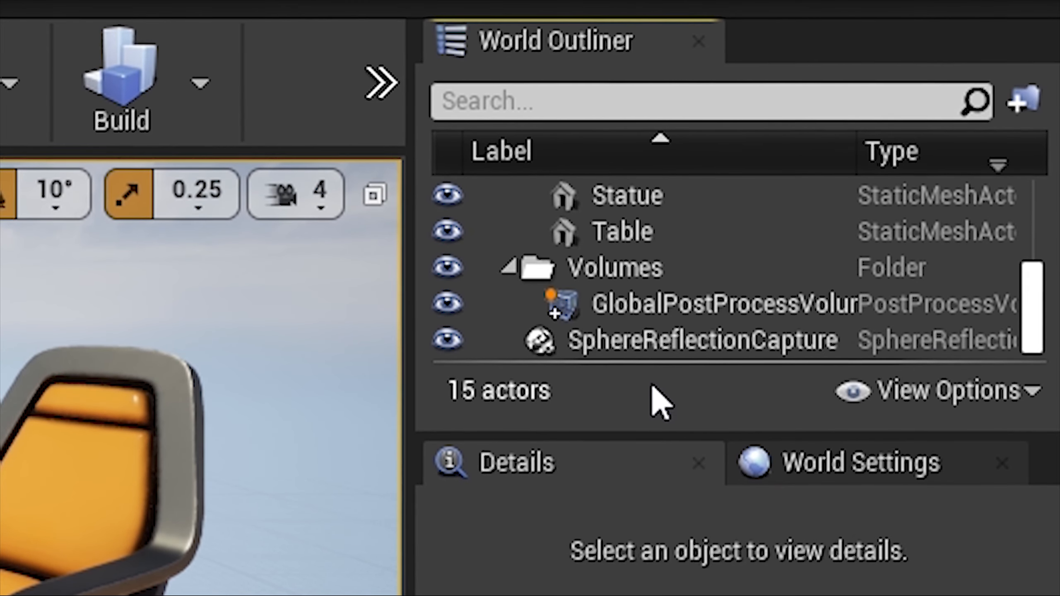
pyautogui.keyDown('shift'); pyautogui.click(659, 351); pyautogui.keyUp('shift')
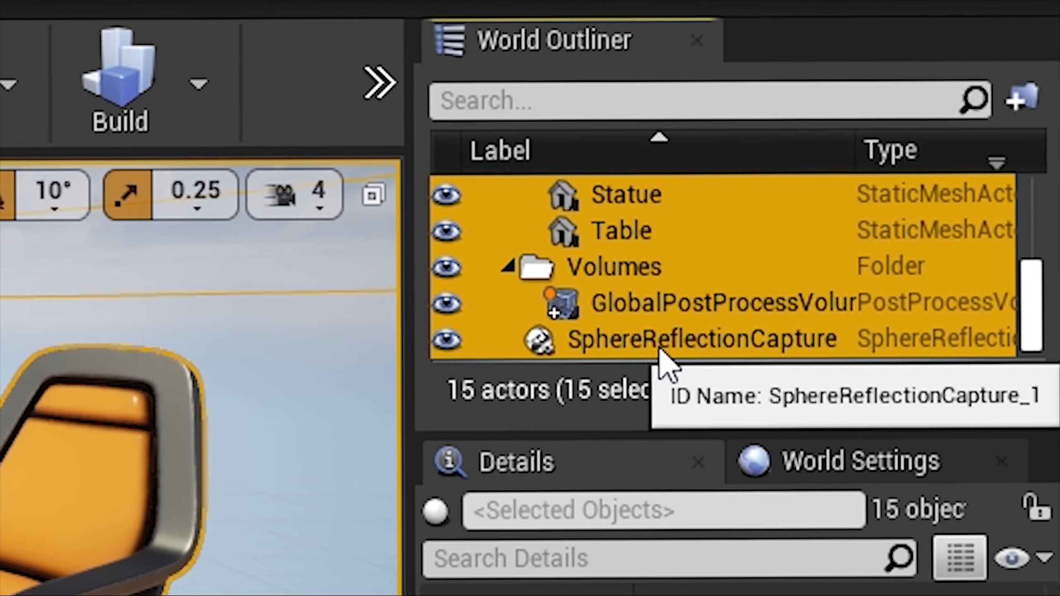
pyautogui.press('Delete')
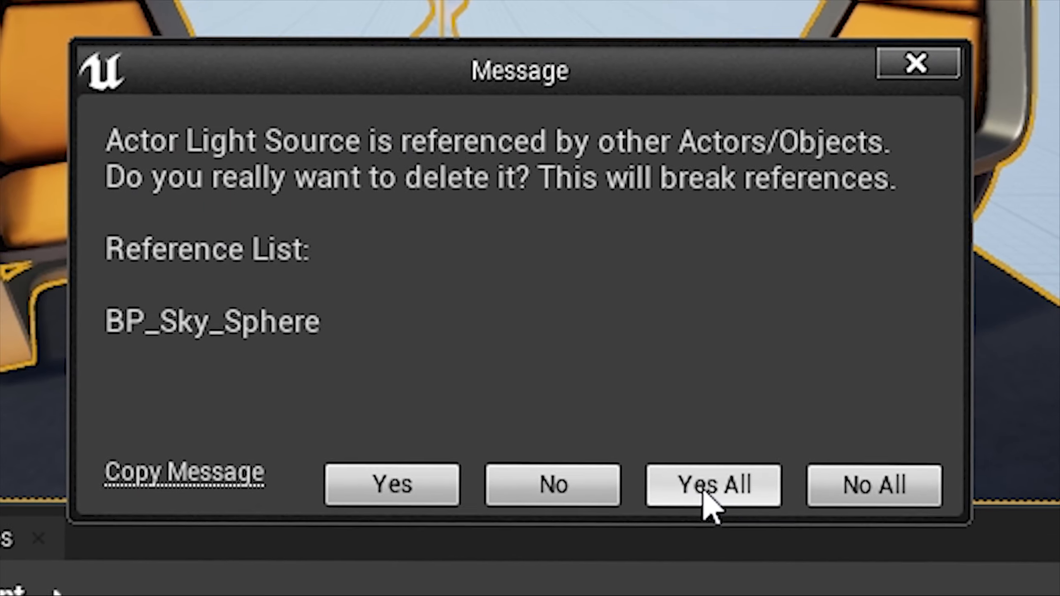
pyautogui.click(700, 485)
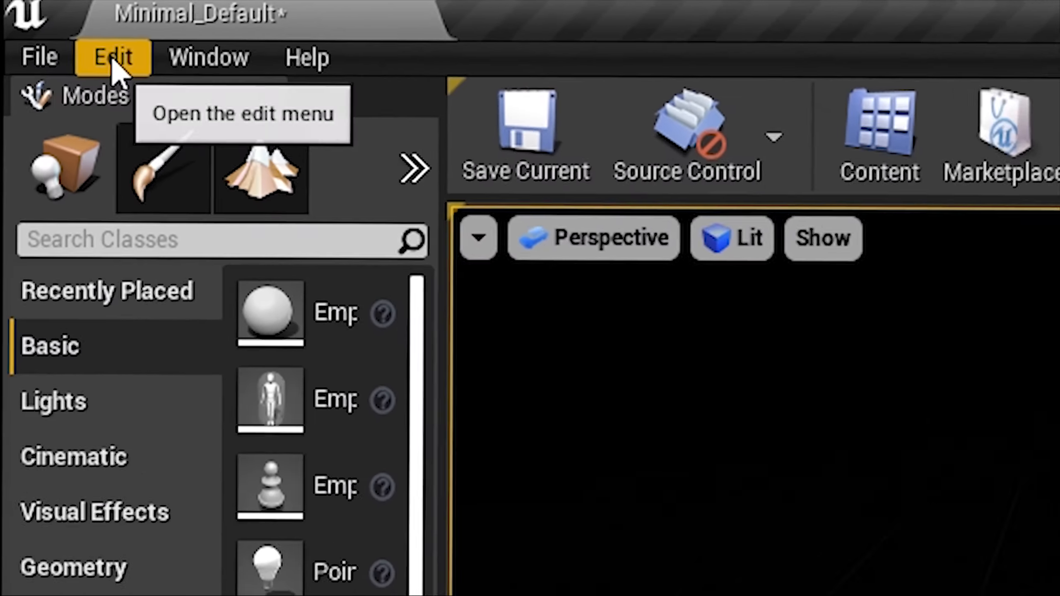
# Enable the LiDAR Point Cloud Support beta plugin, restart the editor, and close the Plugins window
pyautogui.click(45, 29)
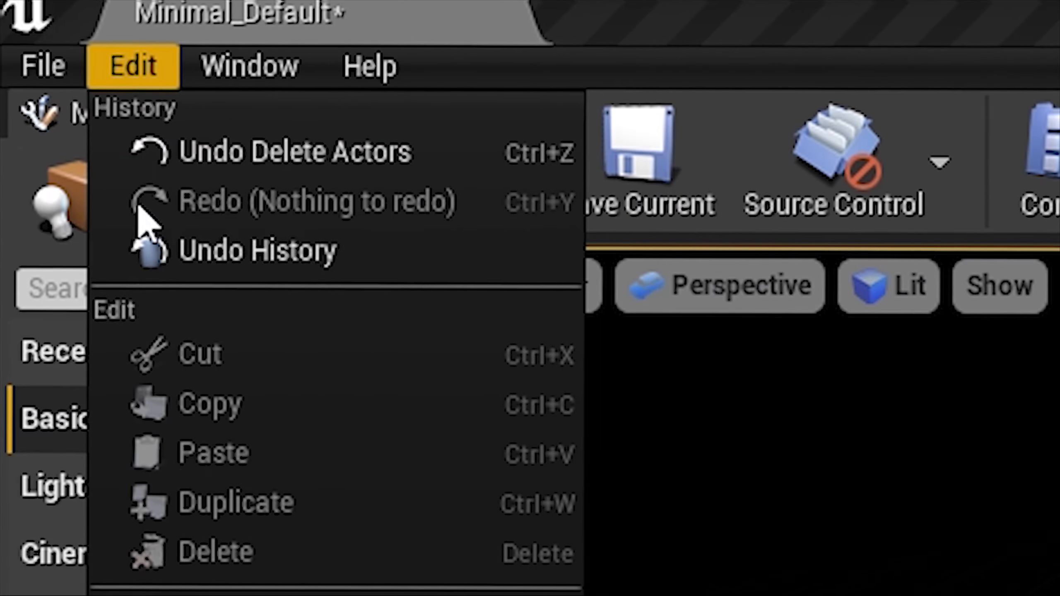
pyautogui.click(247, 420)
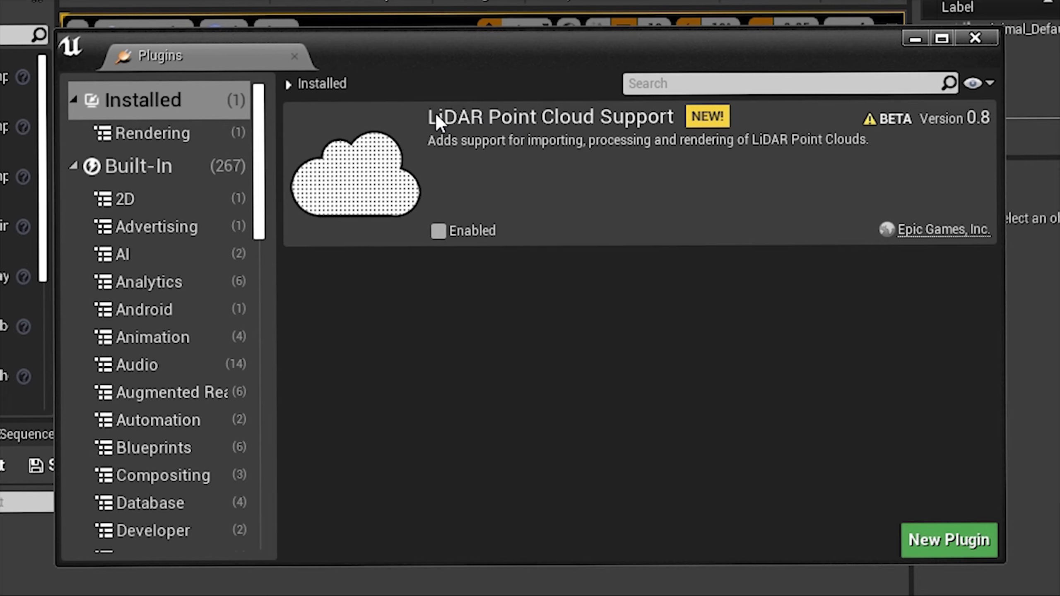
pyautogui.click(438, 231)
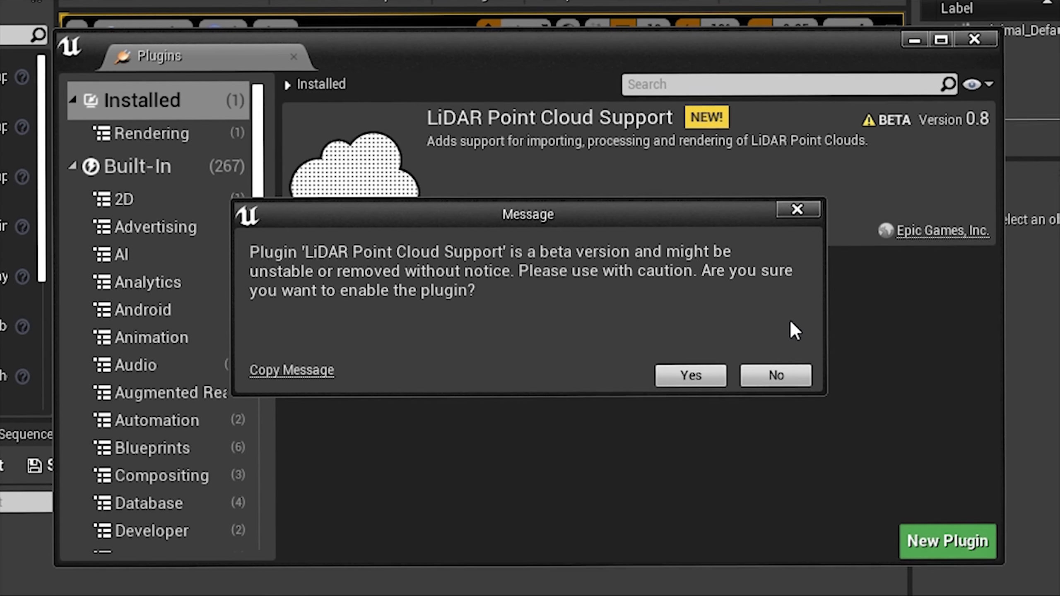
pyautogui.click(691, 375)
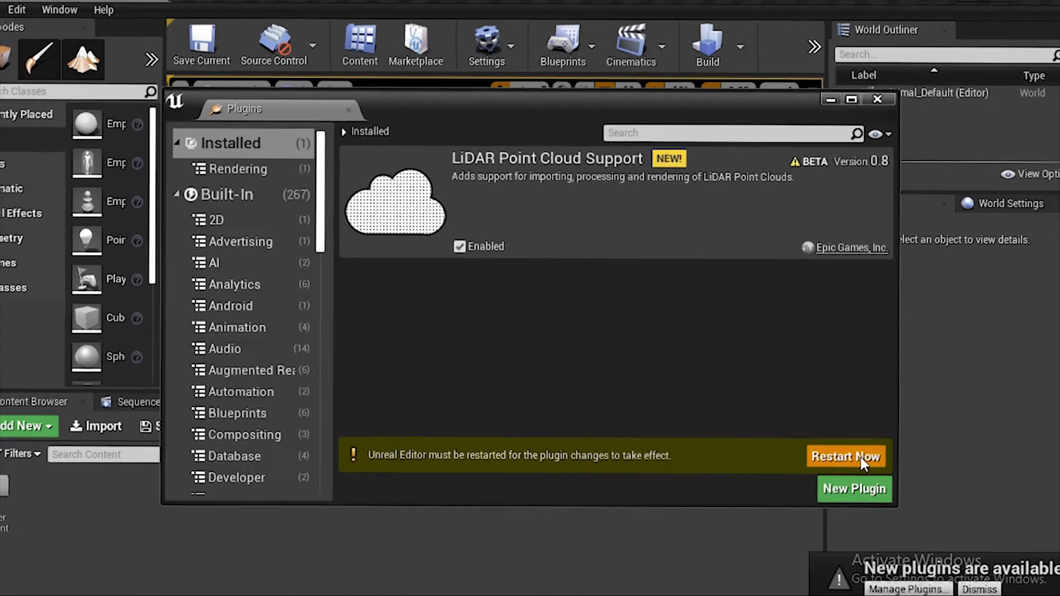
pyautogui.click(953, 501)
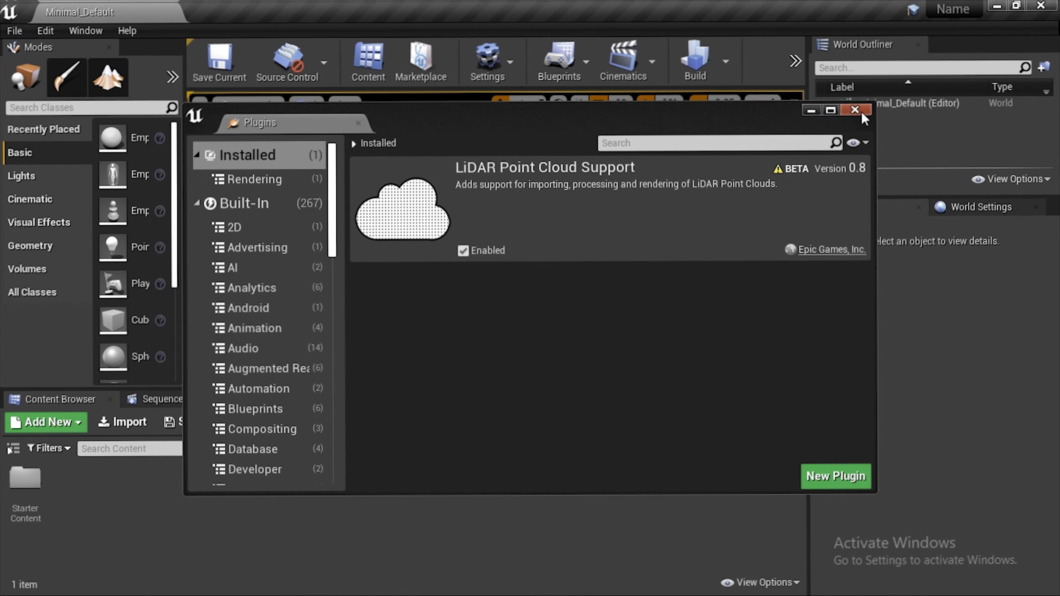
pyautogui.click(861, 111)
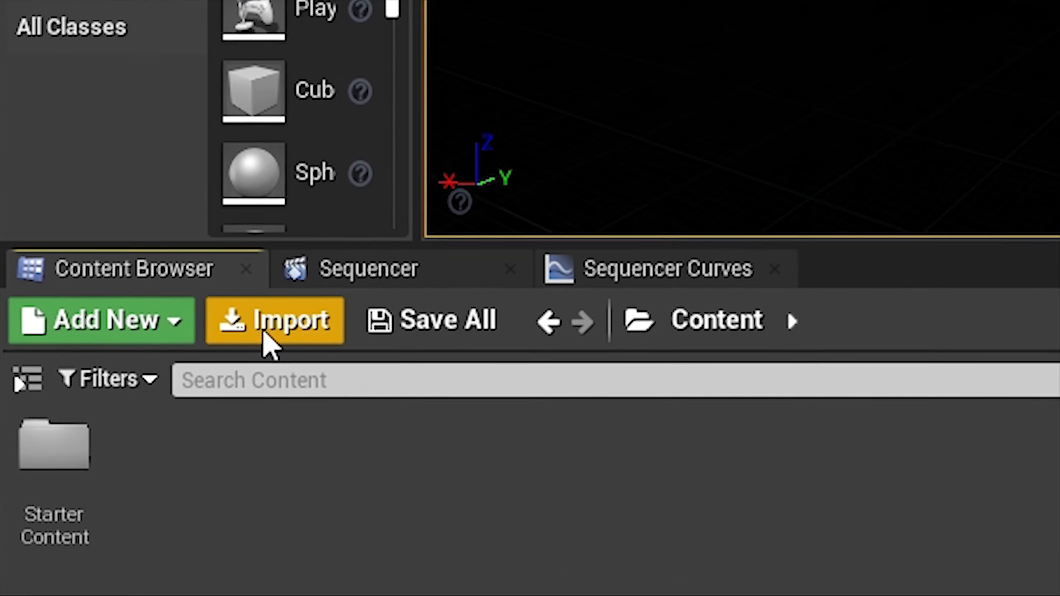
# Import Point Cloud Tutorial.pts from Documents with the default LiDAR options, using Import All
pyautogui.click(150, 404)
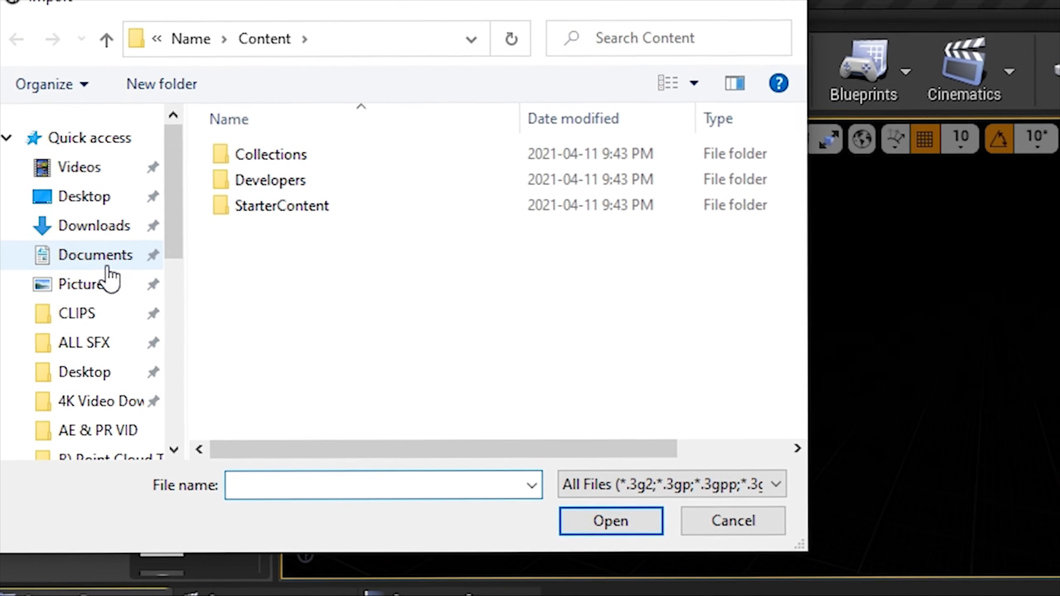
pyautogui.click(74, 158)
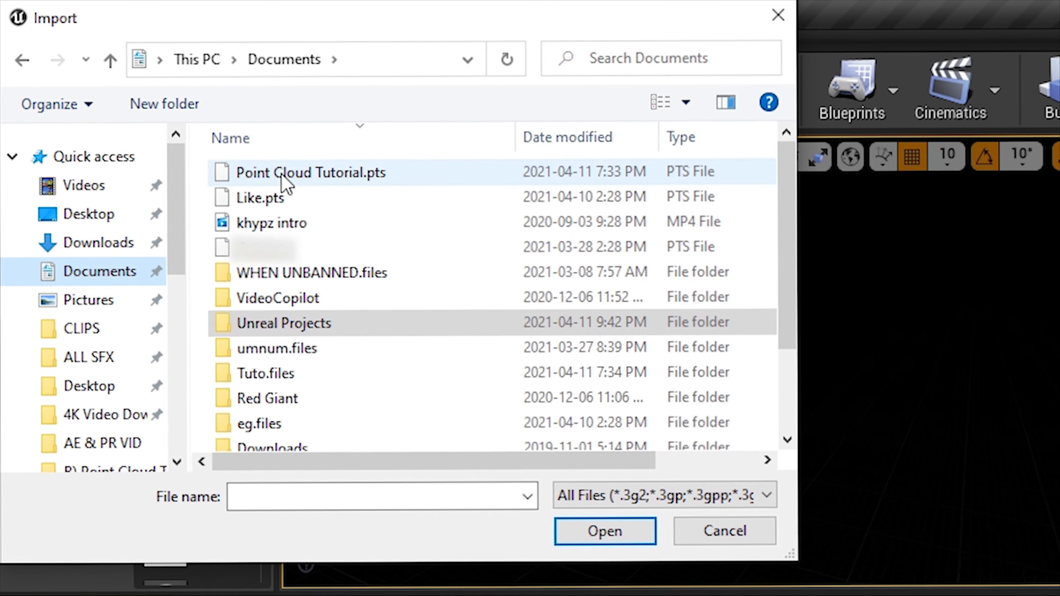
pyautogui.doubleClick(281, 174)
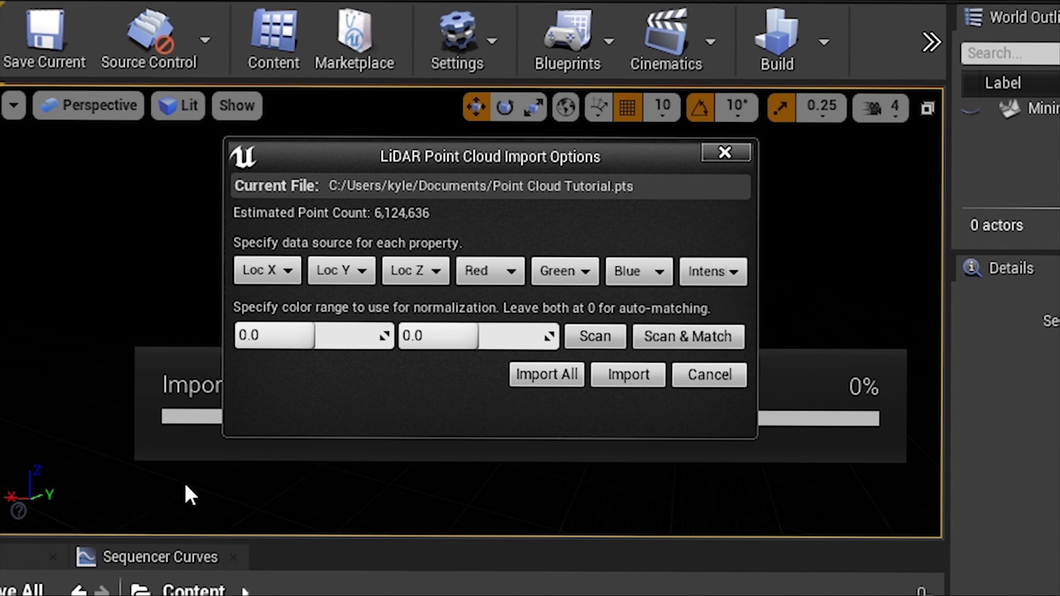
pyautogui.moveTo(412, 161); pyautogui.dragTo(440, 141)
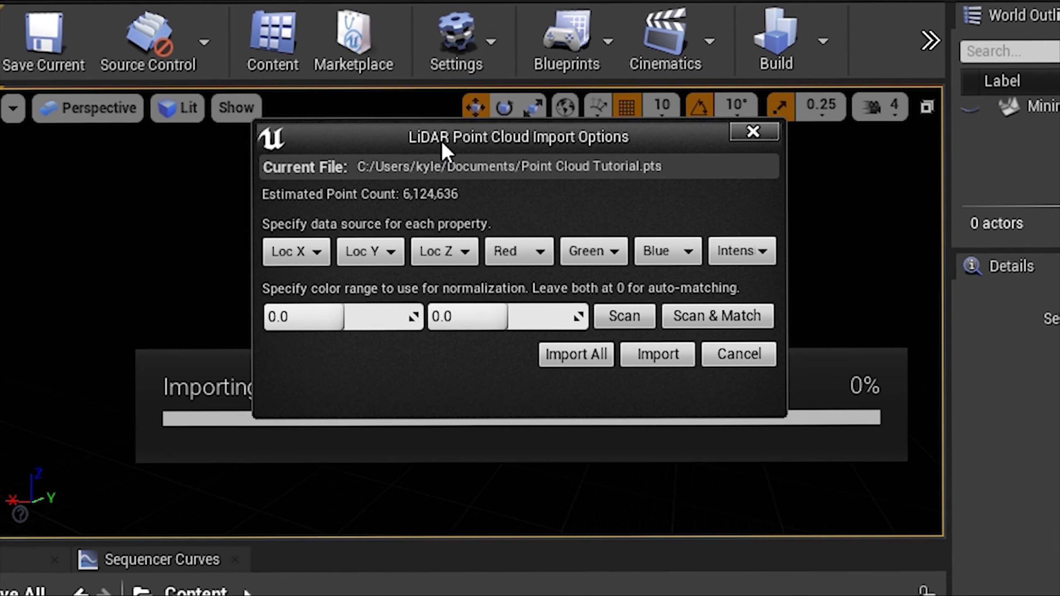
pyautogui.click(581, 354)
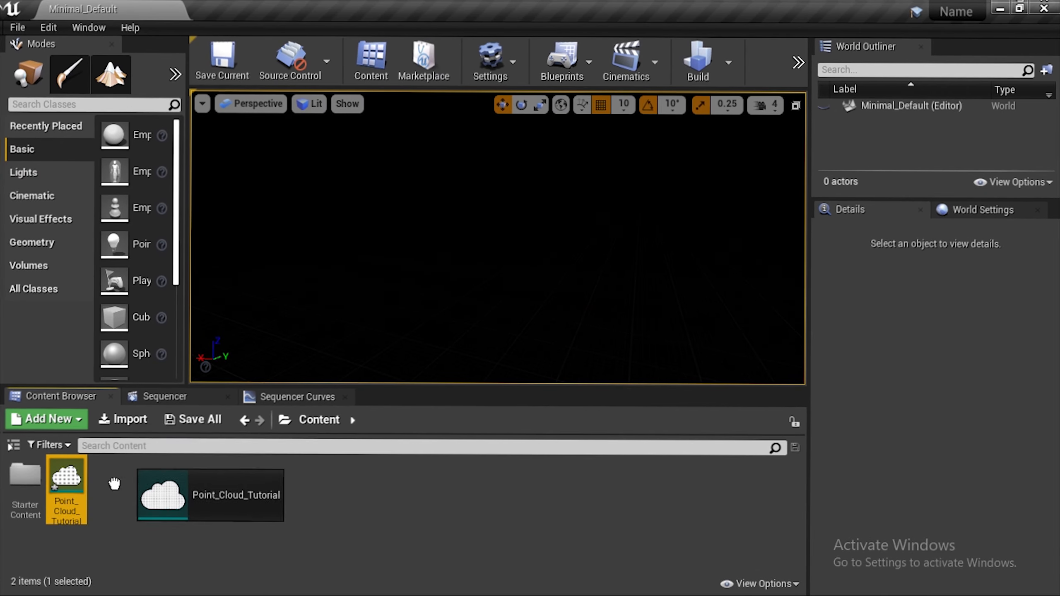
# Place the imported Point_Cloud_Tutorial asset in the level and bring the whole cloud into view
pyautogui.moveTo(215, 367); pyautogui.dragTo(466, 237)
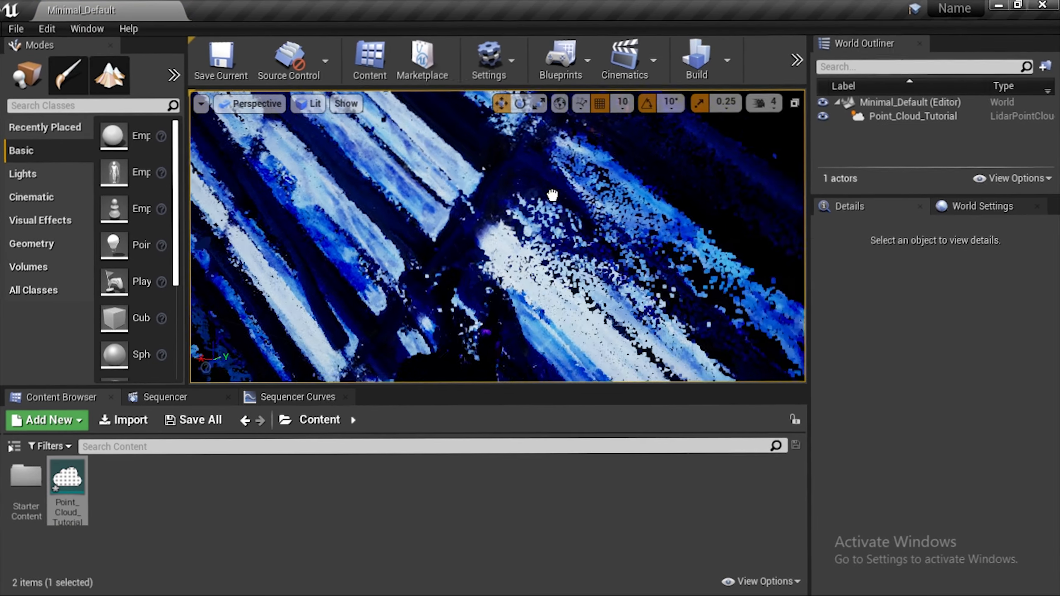
pyautogui.moveTo(619, 219); pyautogui.dragTo(612, 213)
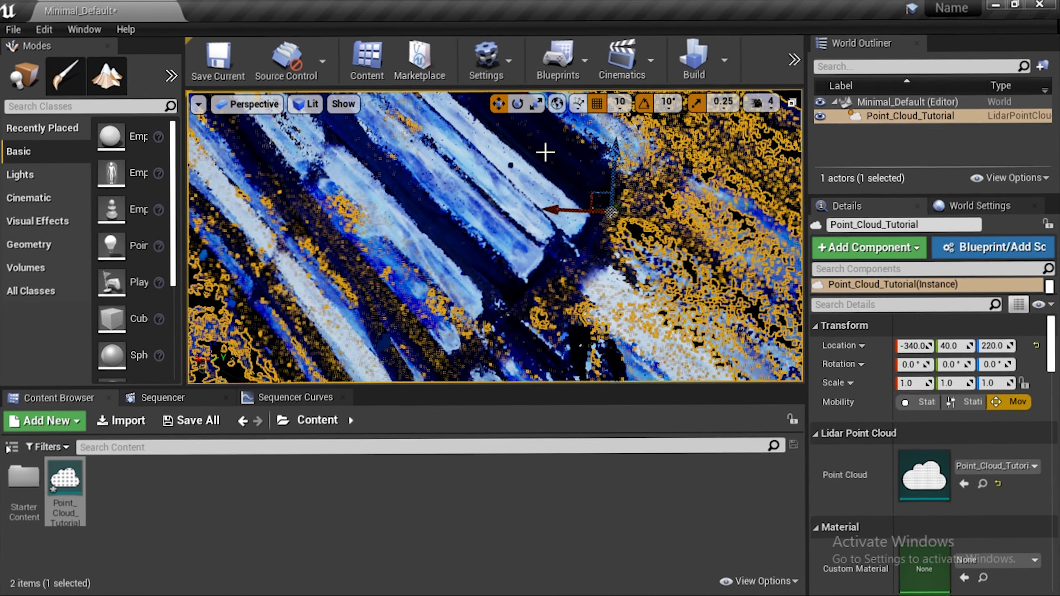
pyautogui.moveTo(612, 213); pyautogui.dragTo(388, 242, button='right')
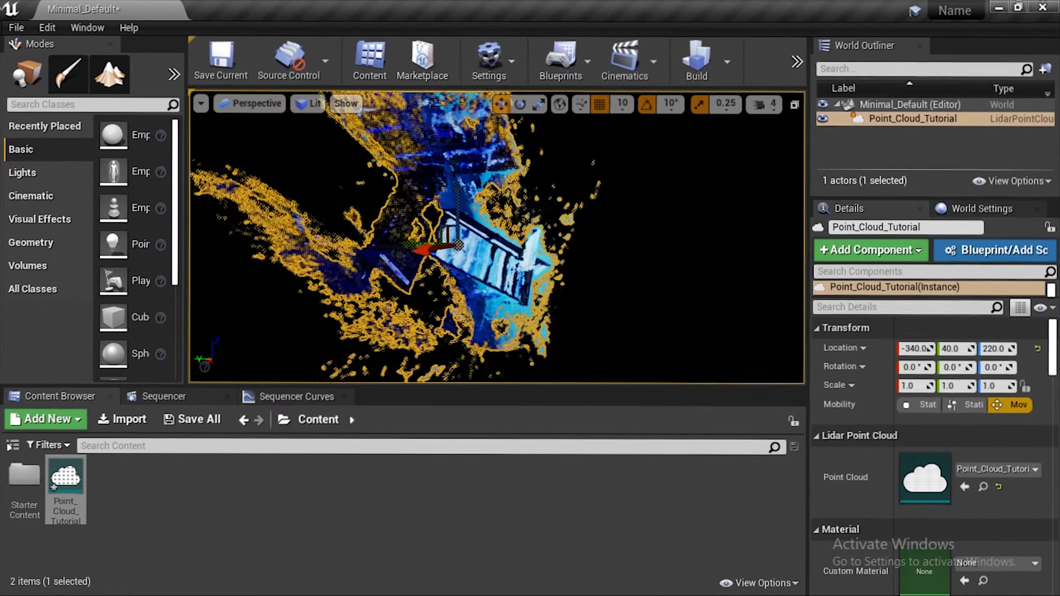
pyautogui.moveTo(497, 238); pyautogui.dragTo(417, 240, button='right')
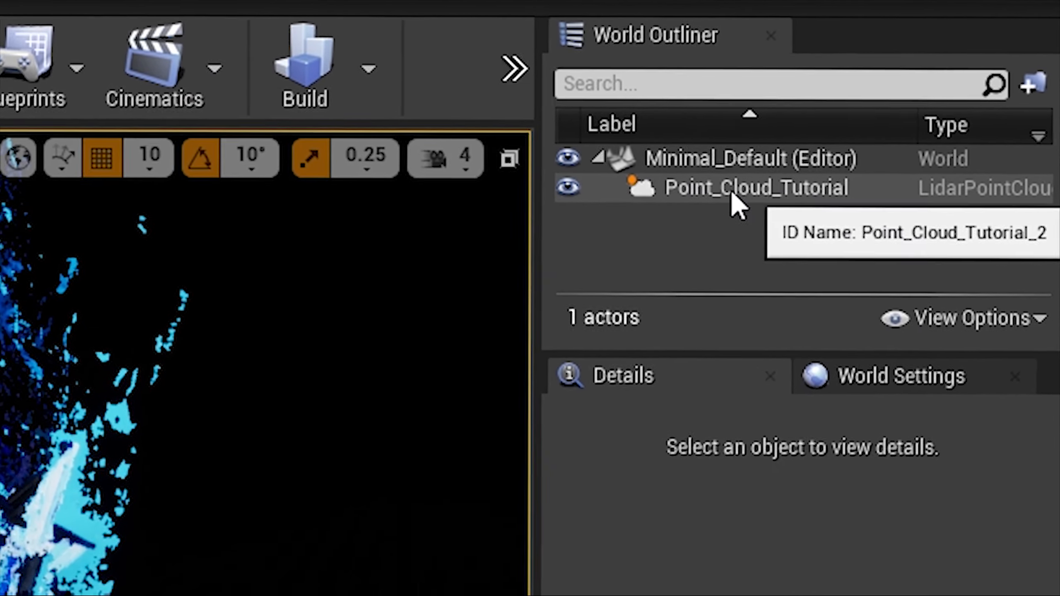
# Set the Point_Cloud_Tutorial actor's X rotation to 90° and deselect it
pyautogui.click(731, 189)
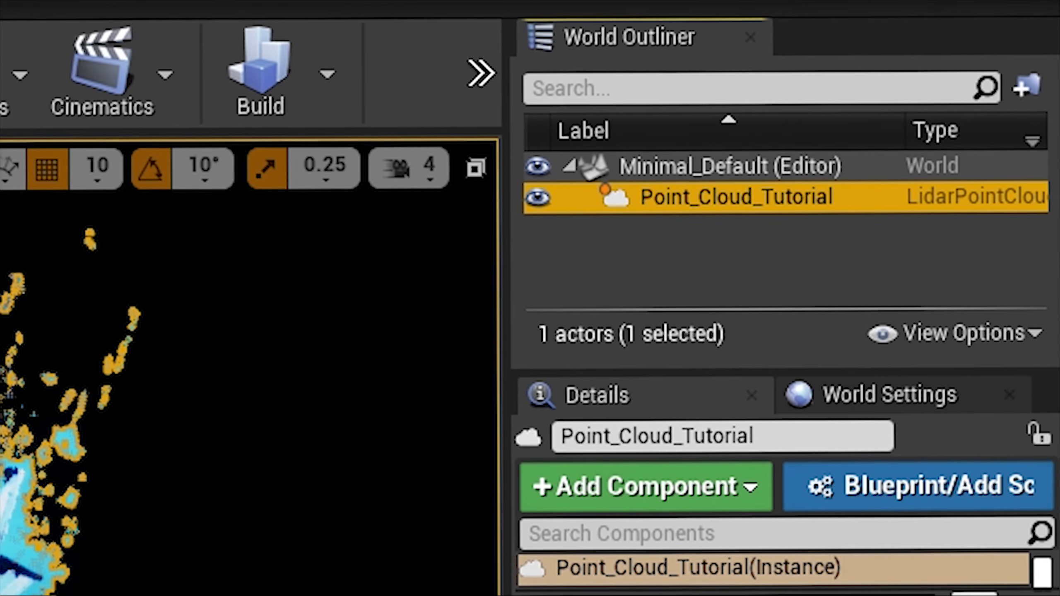
pyautogui.click(744, 388)
pyautogui.write('90')
pyautogui.press('Return')
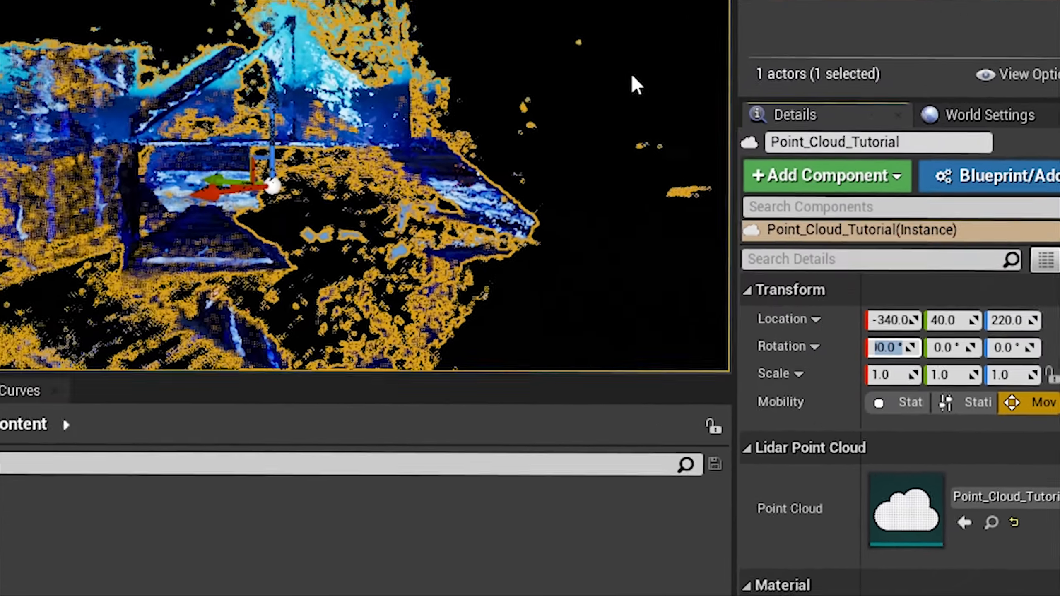
pyautogui.click(631, 74)
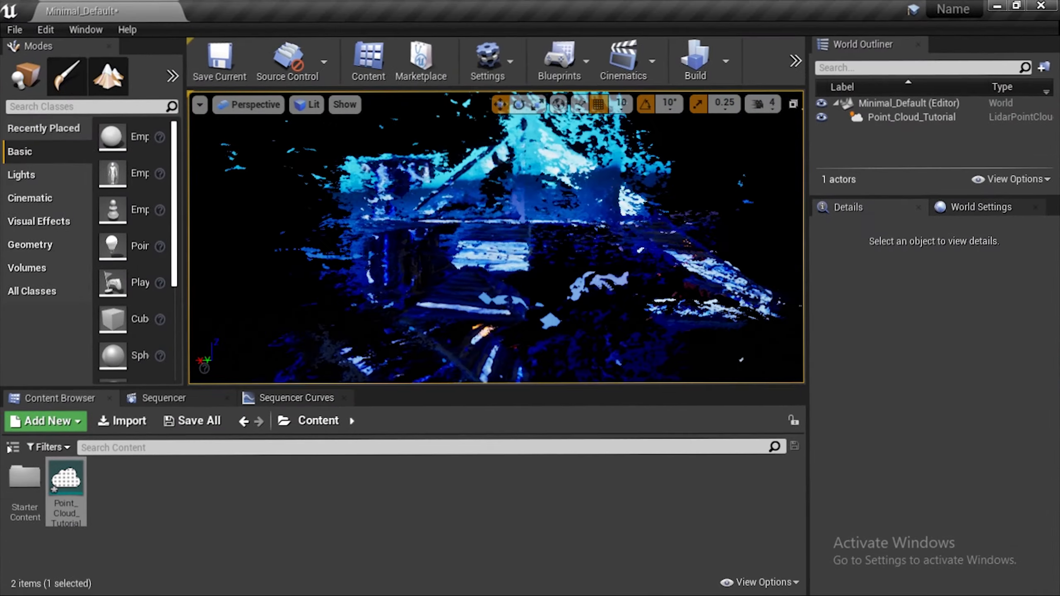
# Examine the rotated point cloud up close around the red character figure
pyautogui.moveTo(495, 238); pyautogui.dragTo(563, 221, button='middle')
pyautogui.press('w')
pyautogui.moveTo(496, 237); pyautogui.dragTo(600, 230, button='right')
pyautogui.press('s')
pyautogui.press('w')
pyautogui.press('a')
pyautogui.moveTo(496, 238); pyautogui.dragTo(580, 237, button='right')
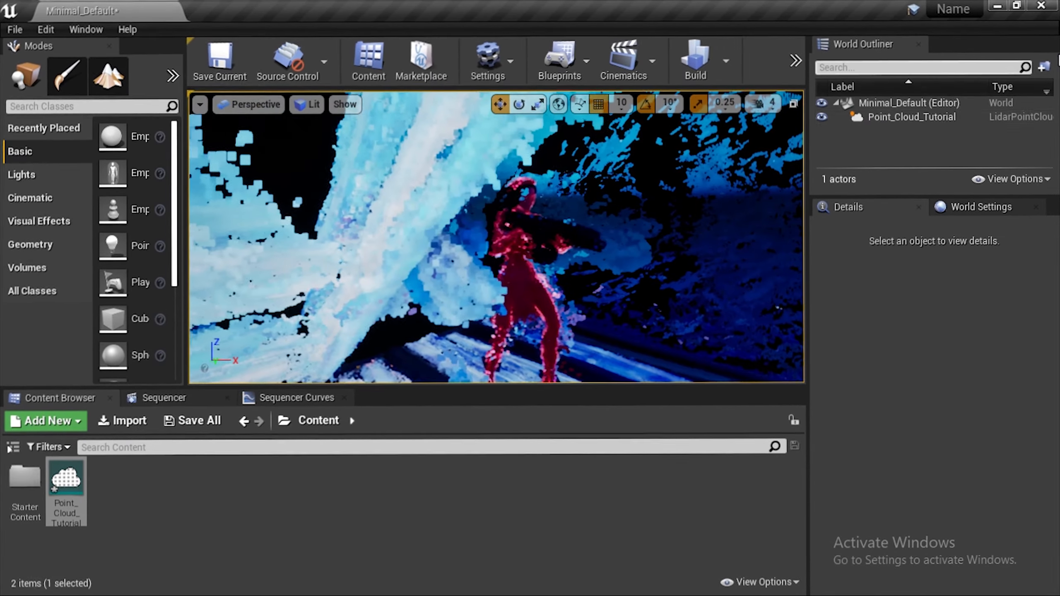
# Set the Point_Cloud_Tutorial actor's Point Size to 0.6 and deselect it
pyautogui.click(945, 117)
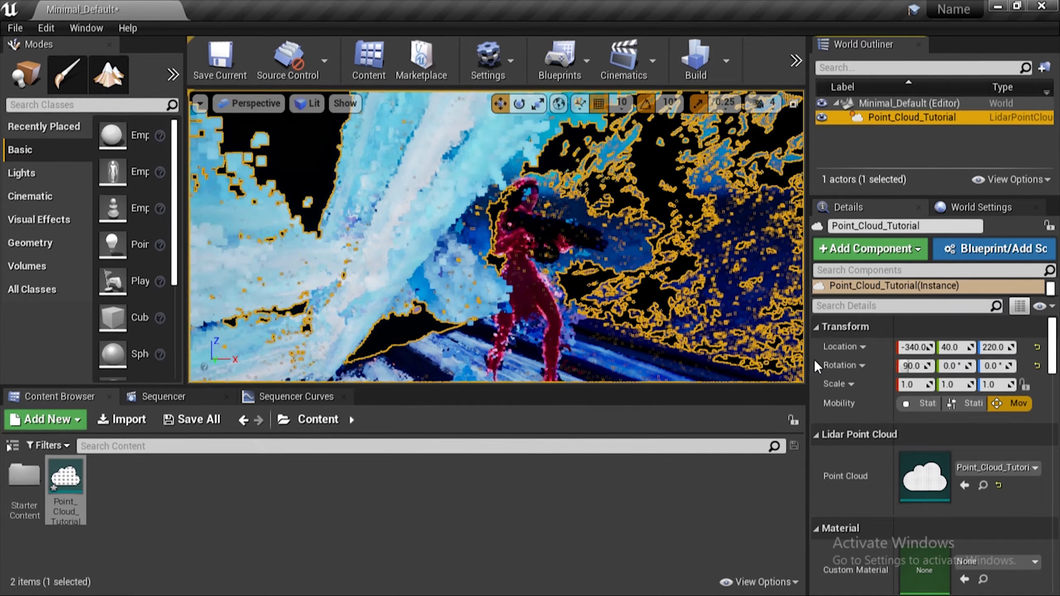
pyautogui.scroll(-10, 848, 427)
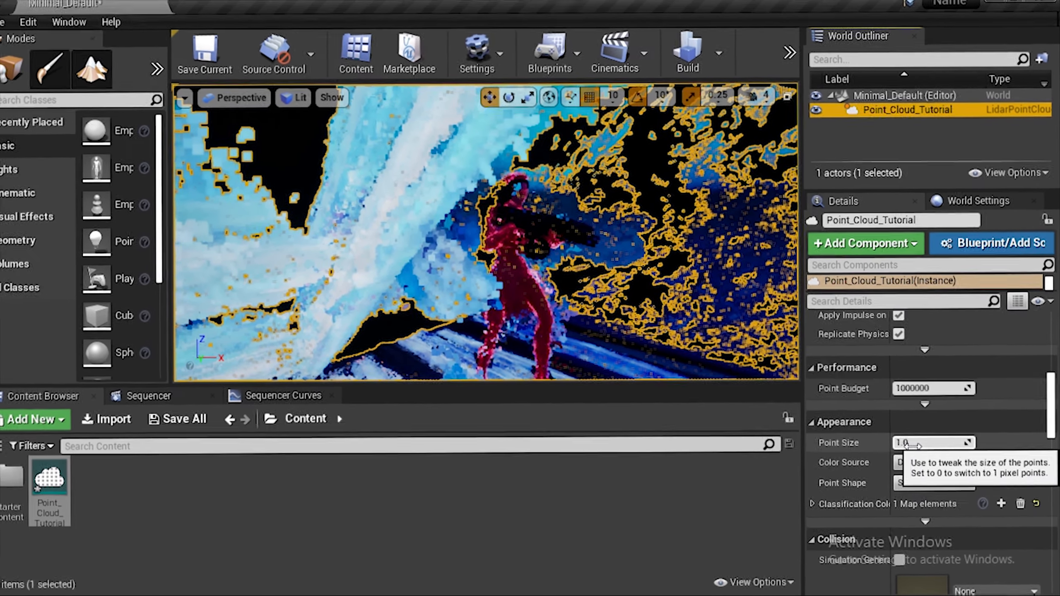
pyautogui.click(931, 446)
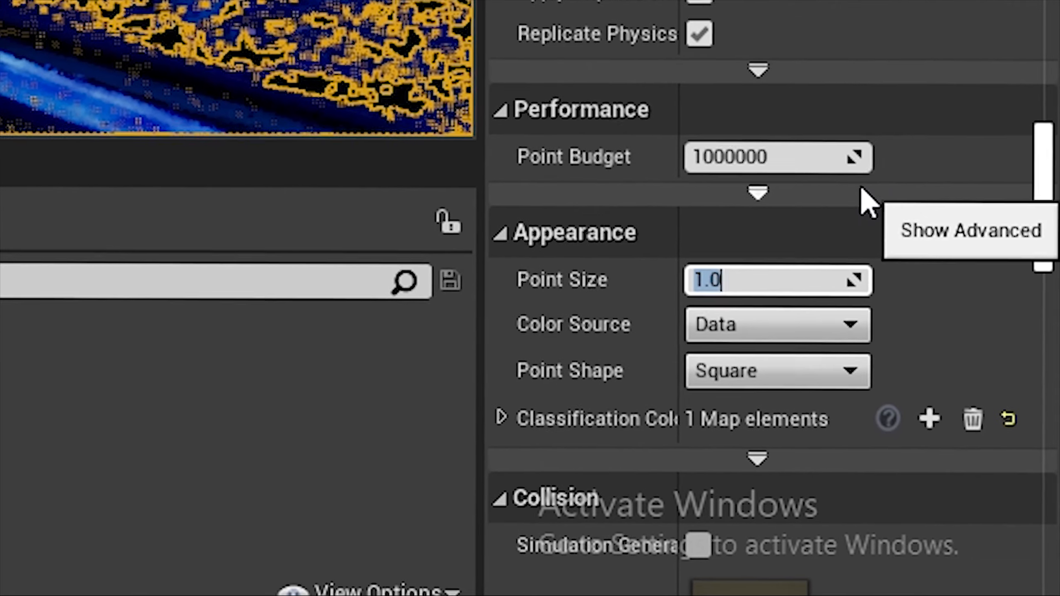
pyautogui.write('.6')
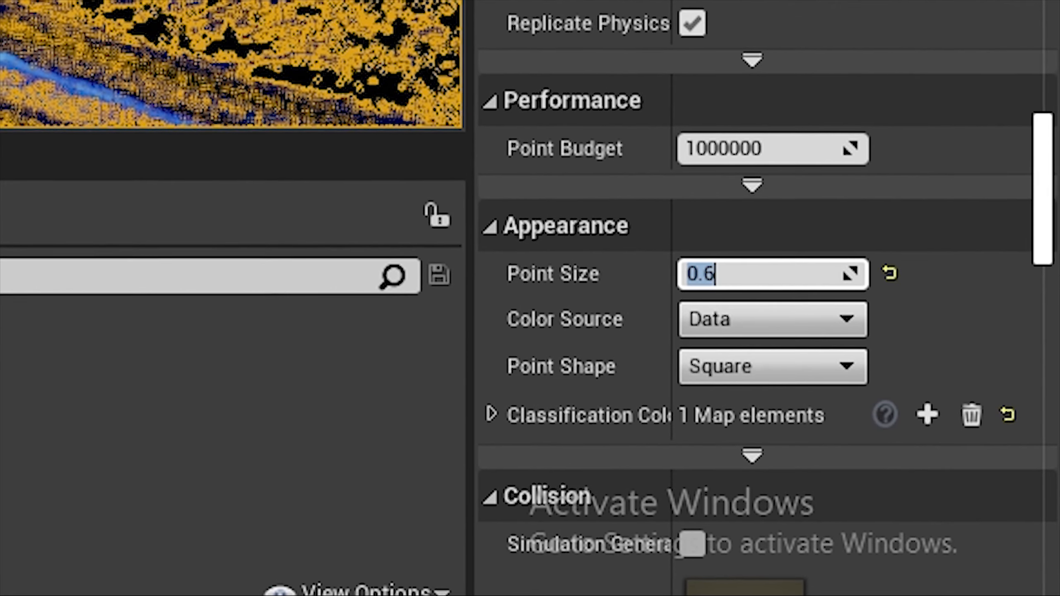
pyautogui.press('Escape')
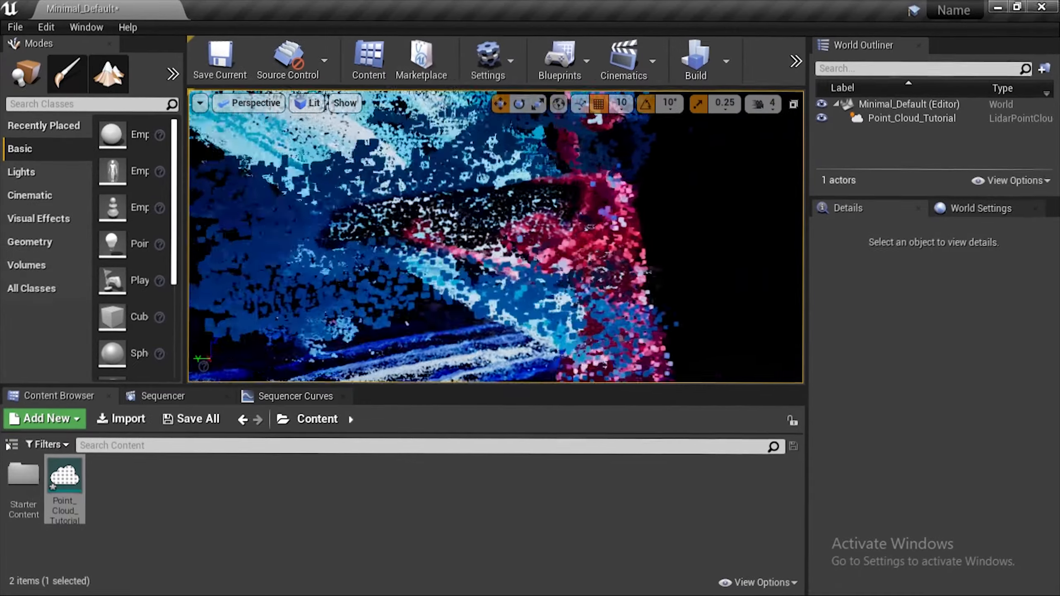
# Try lowering the Point_Cloud_Tutorial actor's Point Budget to 9884, and restore the default budget
pyautogui.keyDown('alt'); pyautogui.moveTo(496, 238); pyautogui.dragTo(368, 238); pyautogui.keyUp('alt')
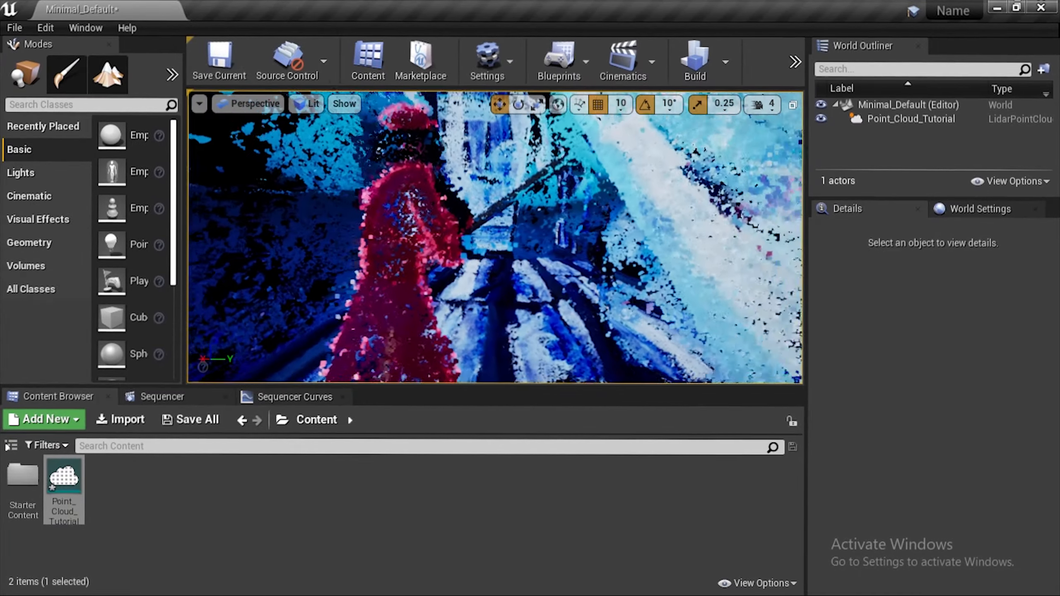
pyautogui.moveTo(650, 214); pyautogui.dragTo(584, 214, button='right')
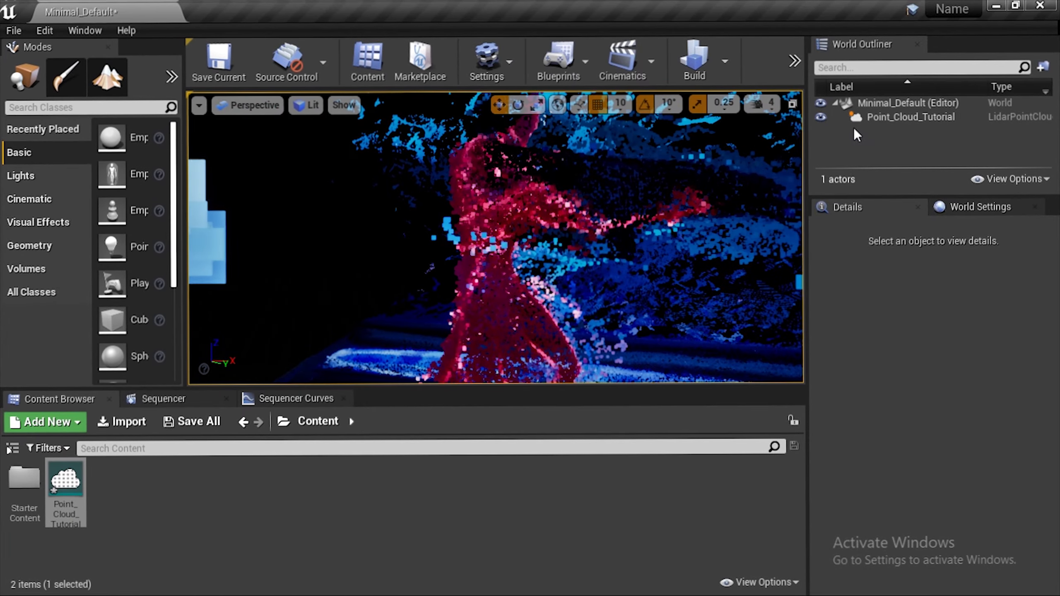
pyautogui.click(876, 117)
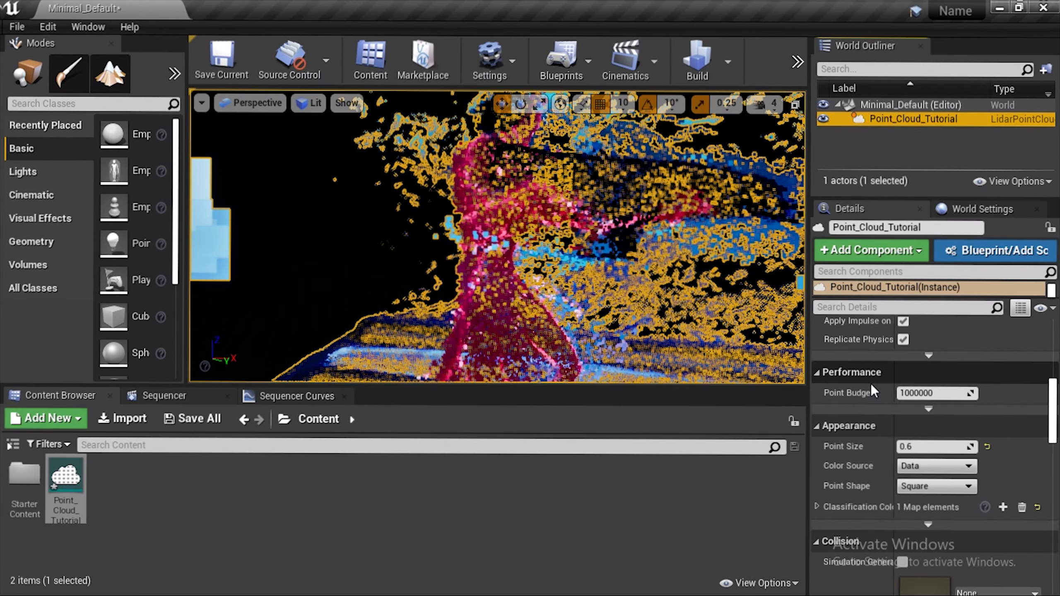
pyautogui.moveTo(926, 394); pyautogui.dragTo(882, 394)
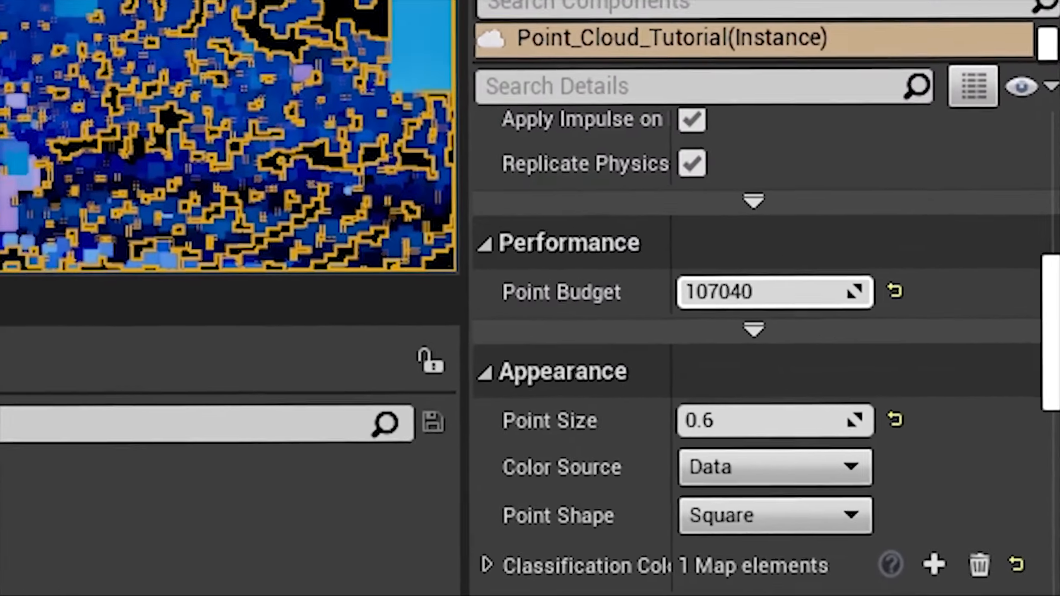
pyautogui.moveTo(776, 292); pyautogui.dragTo(739, 291)
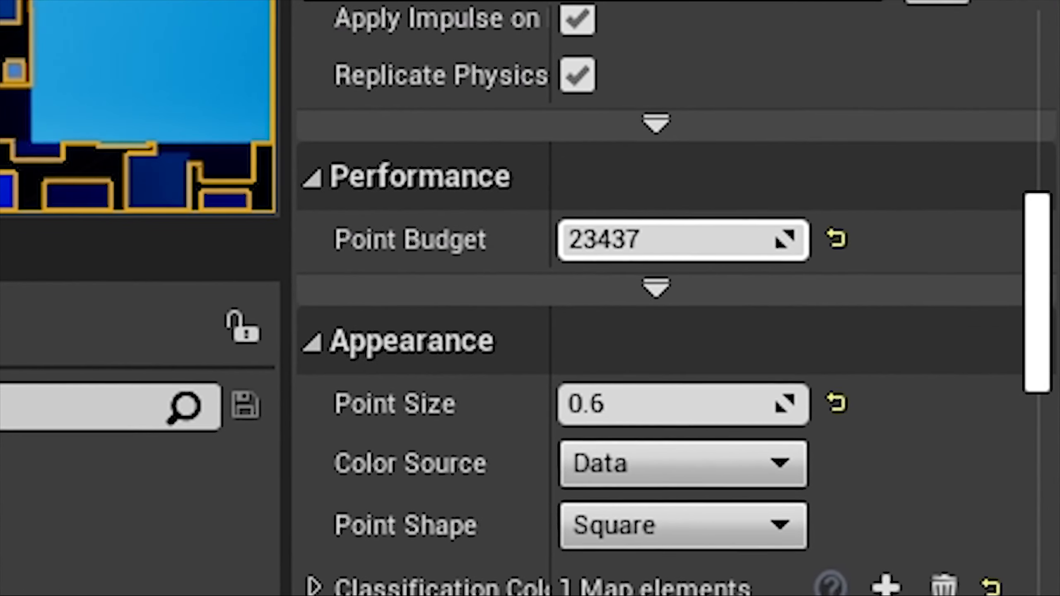
pyautogui.moveTo(684, 240); pyautogui.dragTo(650, 240)
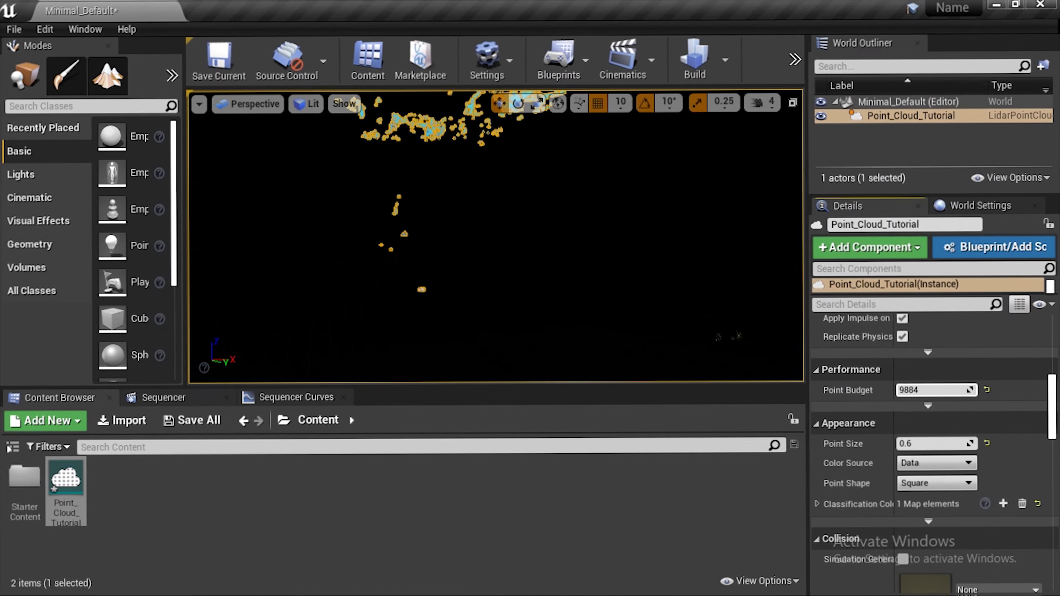
pyautogui.moveTo(933, 390); pyautogui.dragTo(960, 390)
pyautogui.click(987, 392)
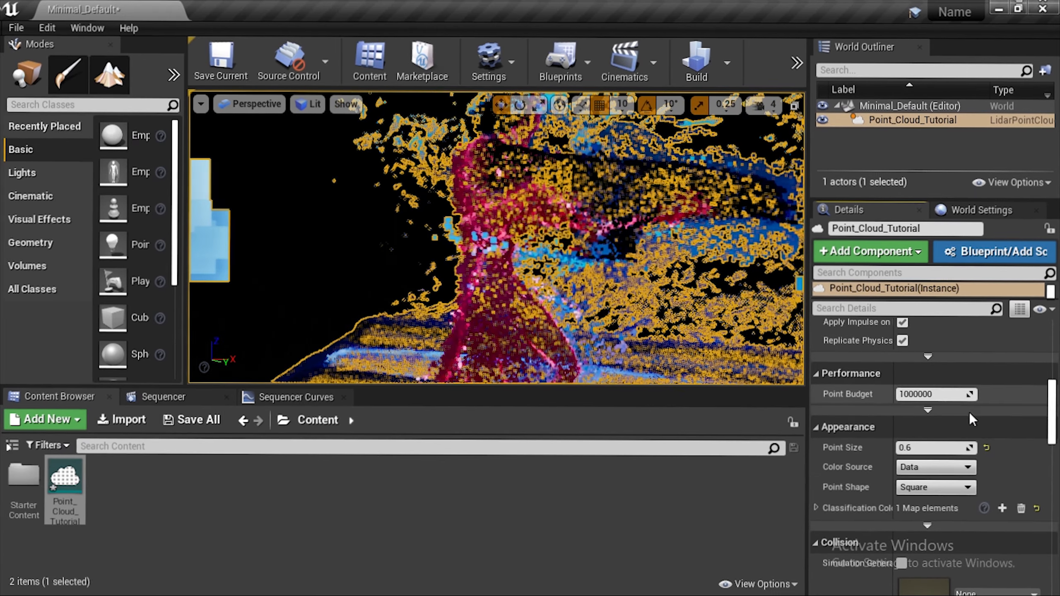
# Expand the point cloud's Gain color settings and lower the overall Gain value to 0.0
pyautogui.scroll(-1, 859, 493)
pyautogui.scroll(-10, 847, 485)
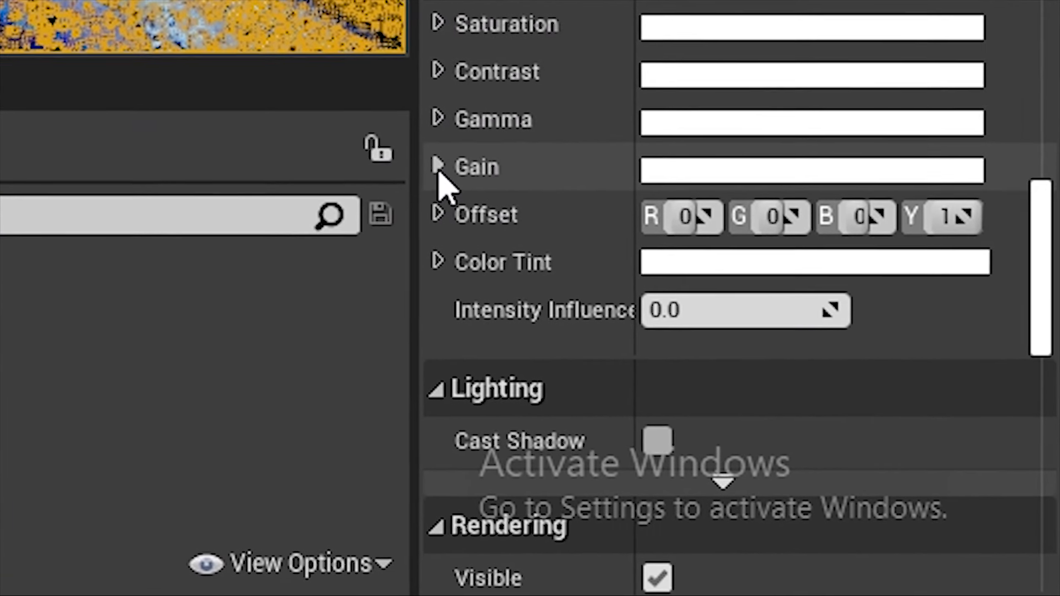
pyautogui.click(791, 407)
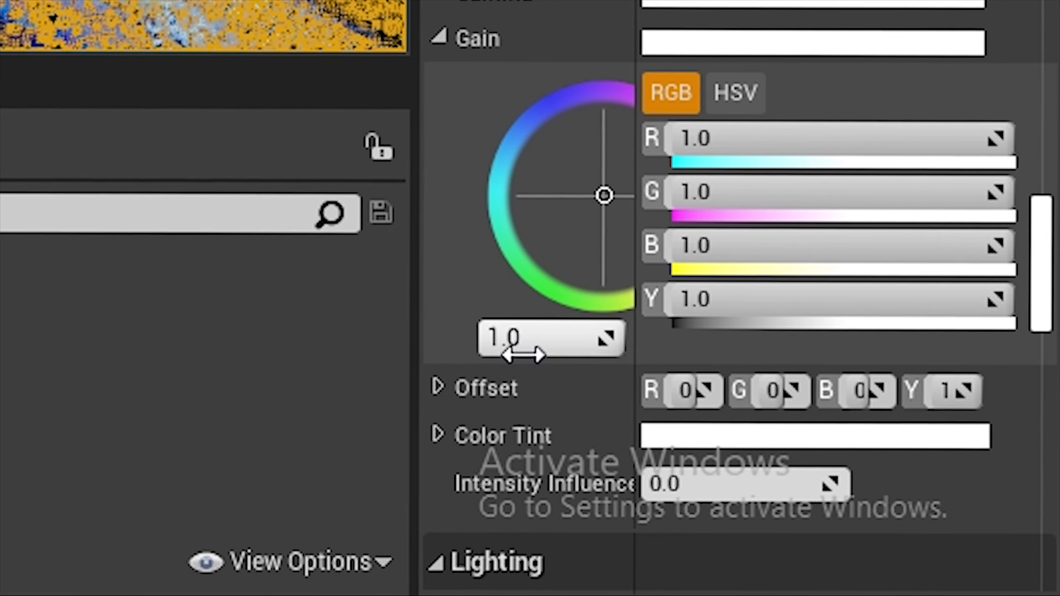
pyautogui.moveTo(551, 338); pyautogui.dragTo(508, 338)
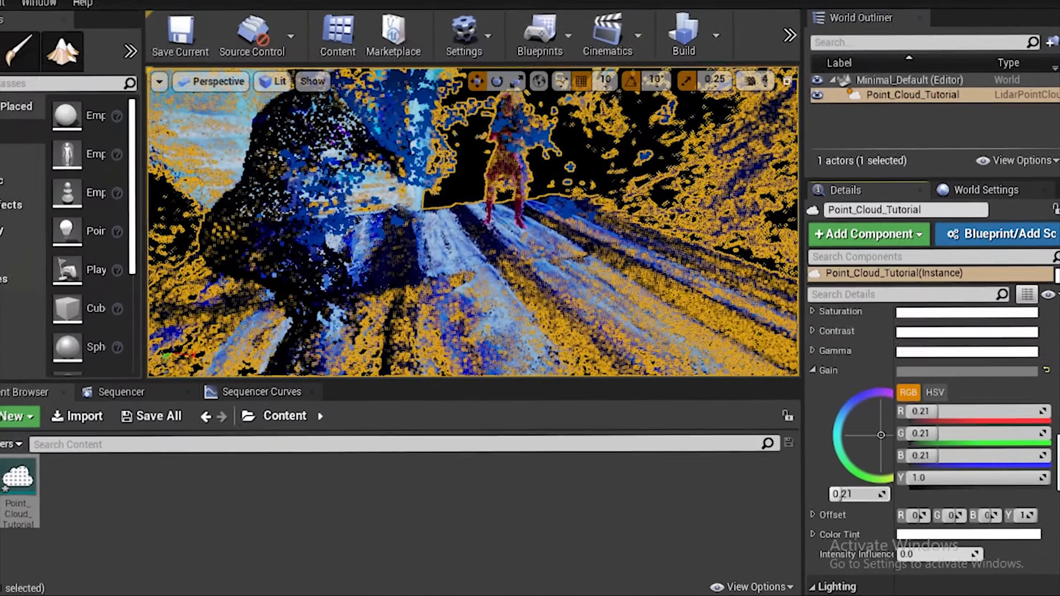
pyautogui.moveTo(855, 494); pyautogui.dragTo(843, 494)
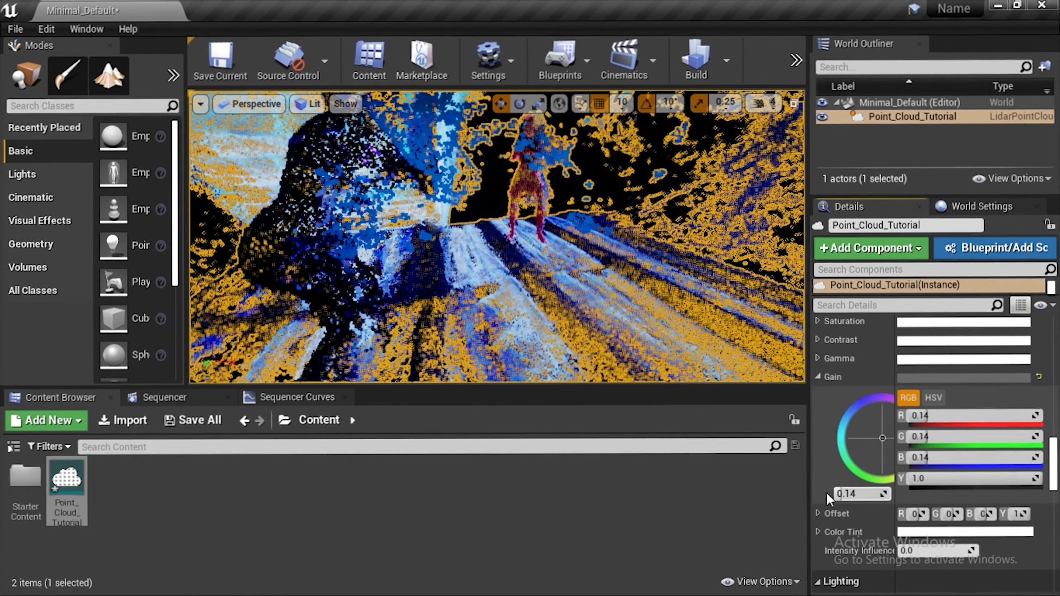
pyautogui.moveTo(849, 494)
pyautogui.mouseDown()
pyautogui.moveTo(890, 493)
pyautogui.moveTo(832, 496)
pyautogui.mouseUp()
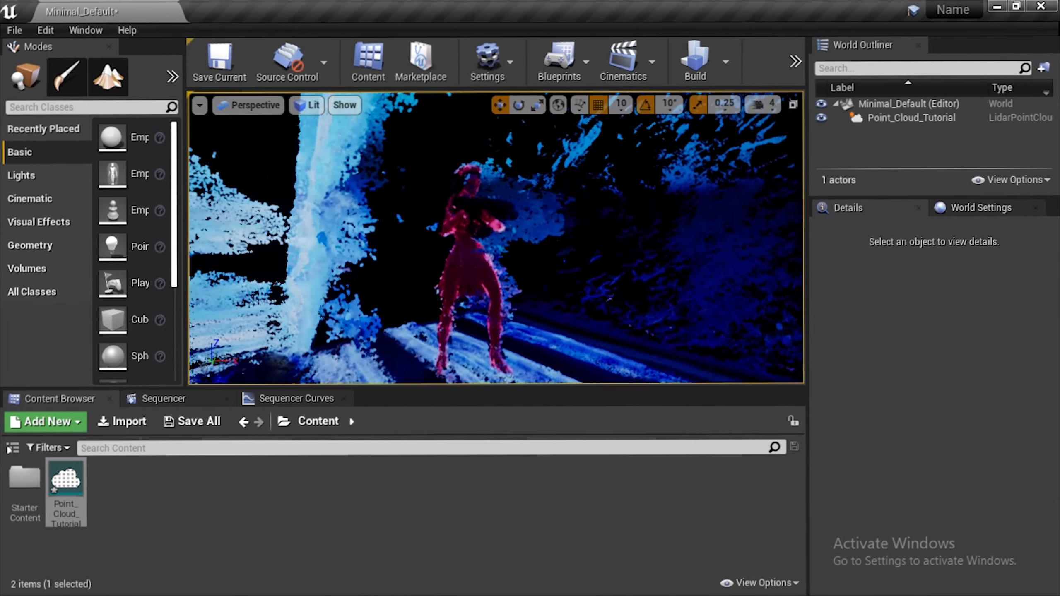
# Try tinting the point cloud by raising Gain's red channel to 1.0, undo it, and test the green and blue channels
pyautogui.click(897, 117)
pyautogui.scroll(-2, 837, 437)
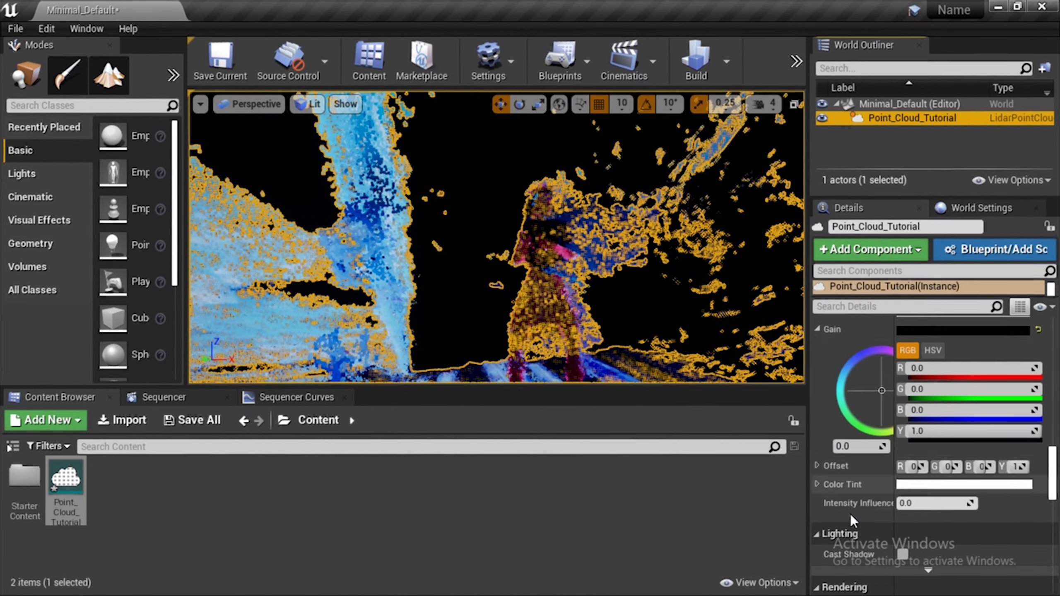
pyautogui.scroll(1, 851, 401)
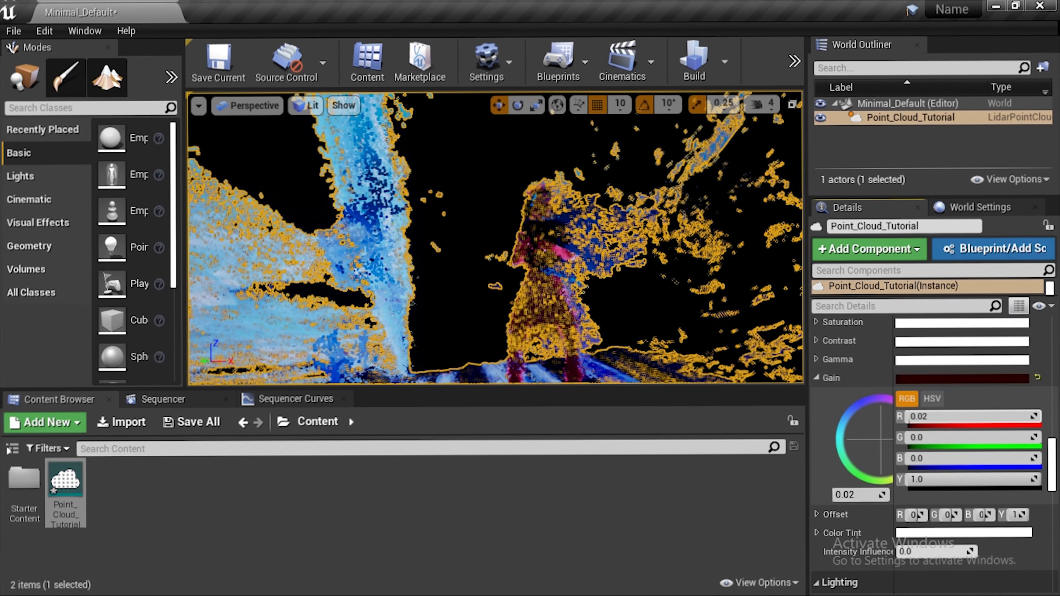
pyautogui.moveTo(926, 420); pyautogui.dragTo(1056, 420)
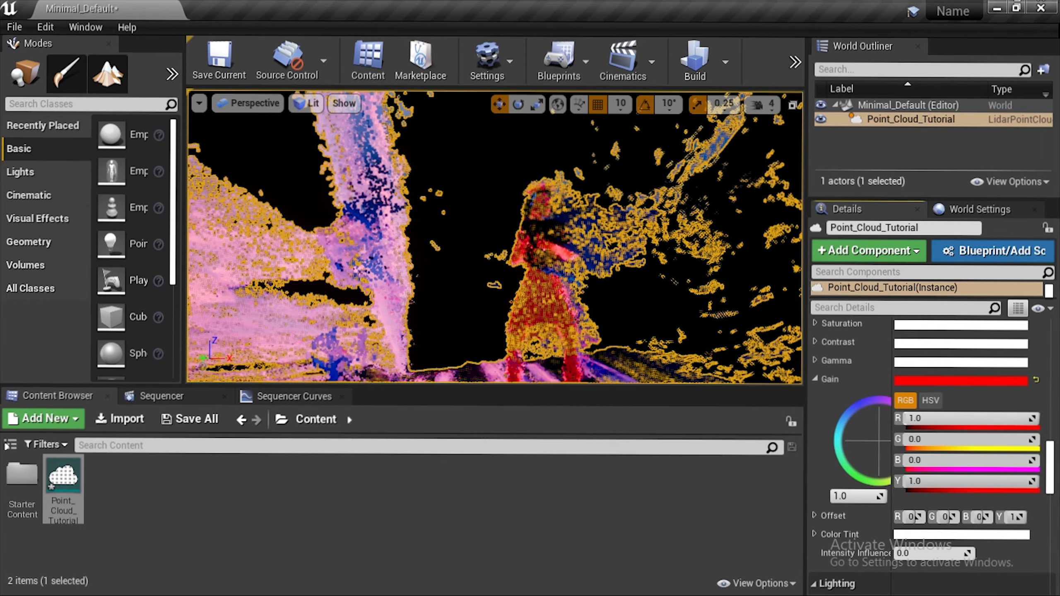
pyautogui.hotkey('ctrl', 'z')
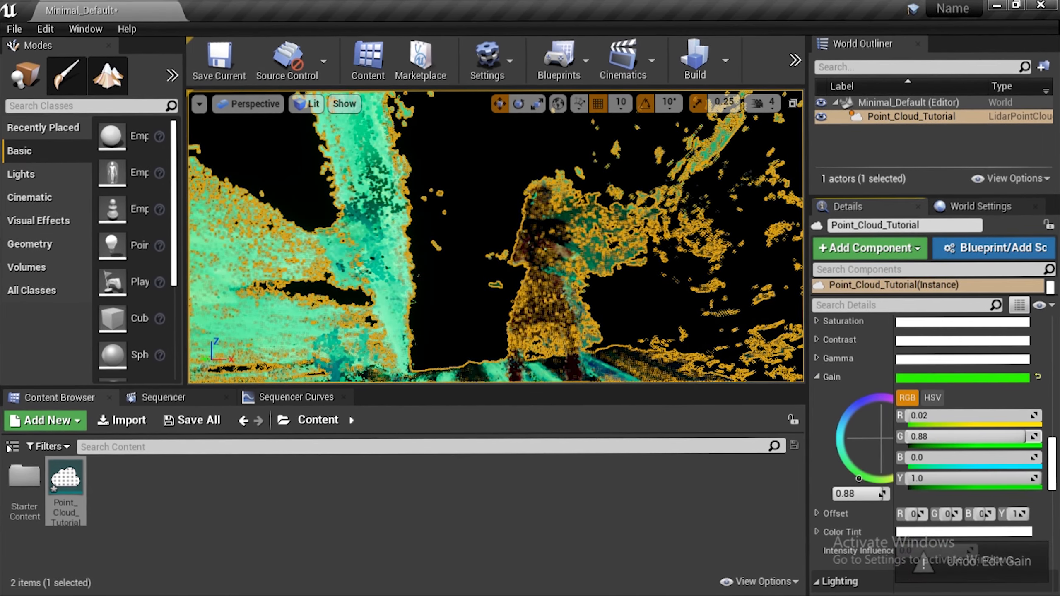
pyautogui.moveTo(941, 466); pyautogui.dragTo(1001, 466)
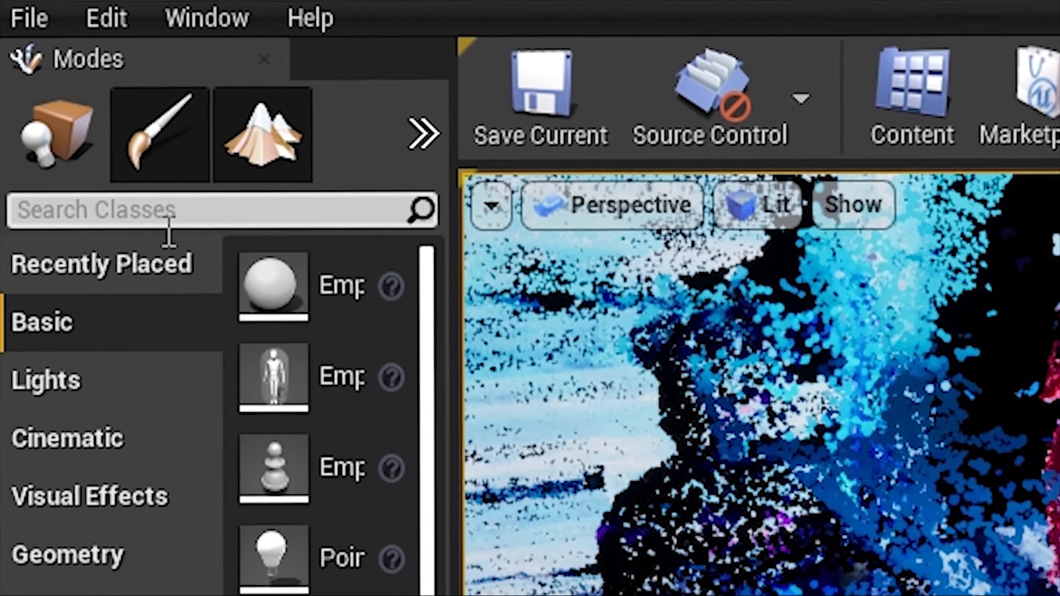
# Find the Exponential Height Fog class by searching for "exponential" and place it in the level
pyautogui.click(170, 229)
pyautogui.write('exponential')
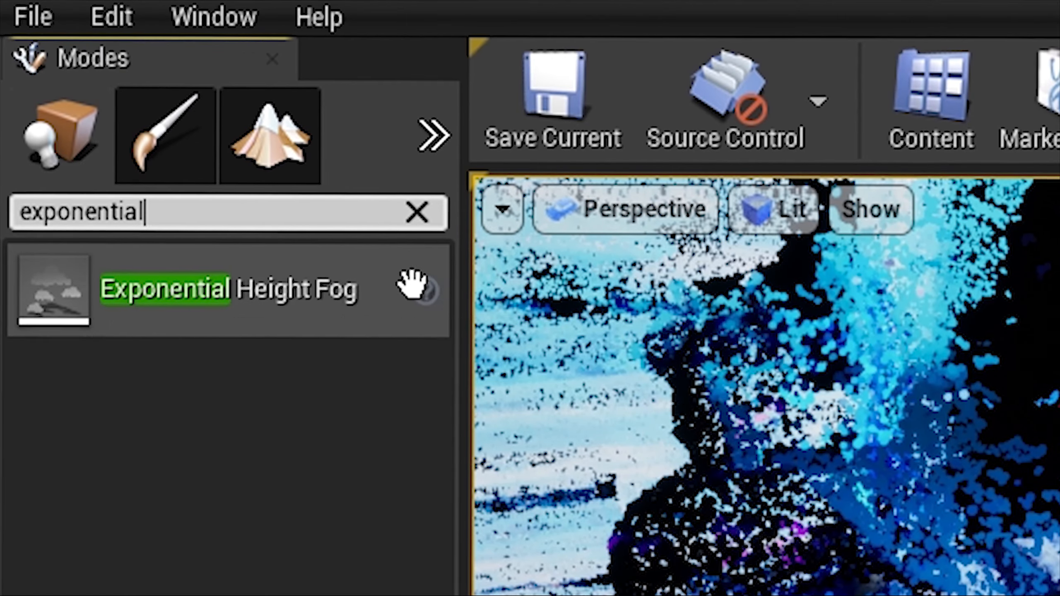
pyautogui.moveTo(206, 332); pyautogui.dragTo(1057, 289)
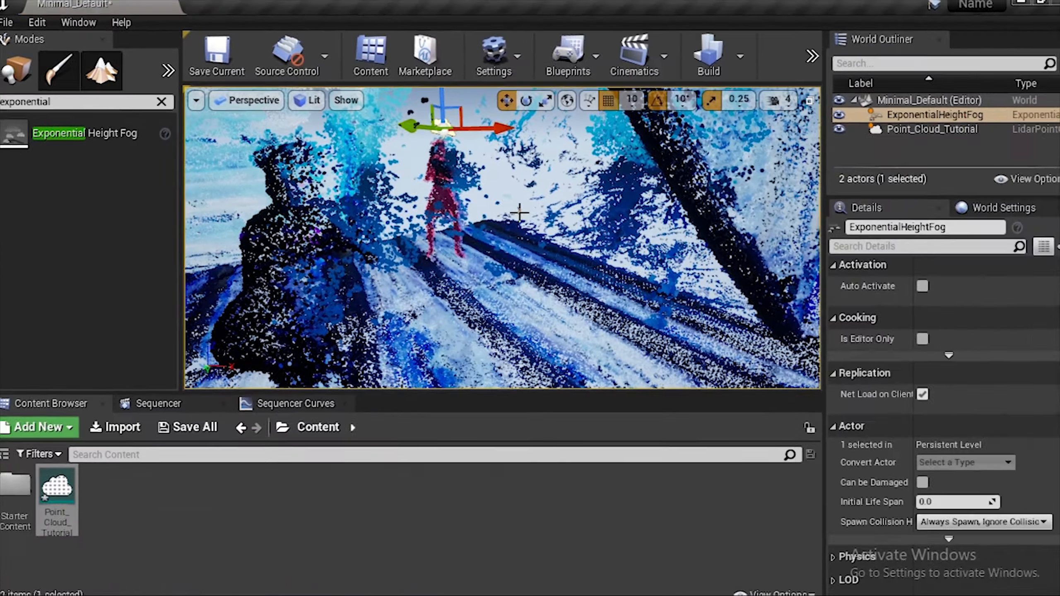
# Lower the ExponentialHeightFog actor's Fog Density to 0.001429
pyautogui.moveTo(519, 212); pyautogui.dragTo(418, 188, button='right')
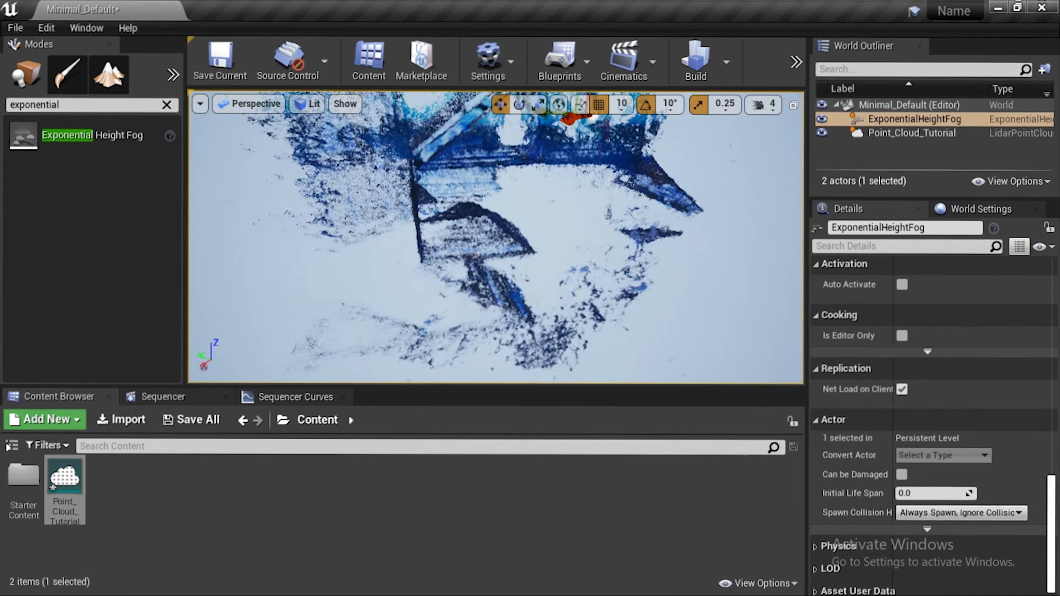
pyautogui.moveTo(496, 237); pyautogui.dragTo(626, 238, button='right')
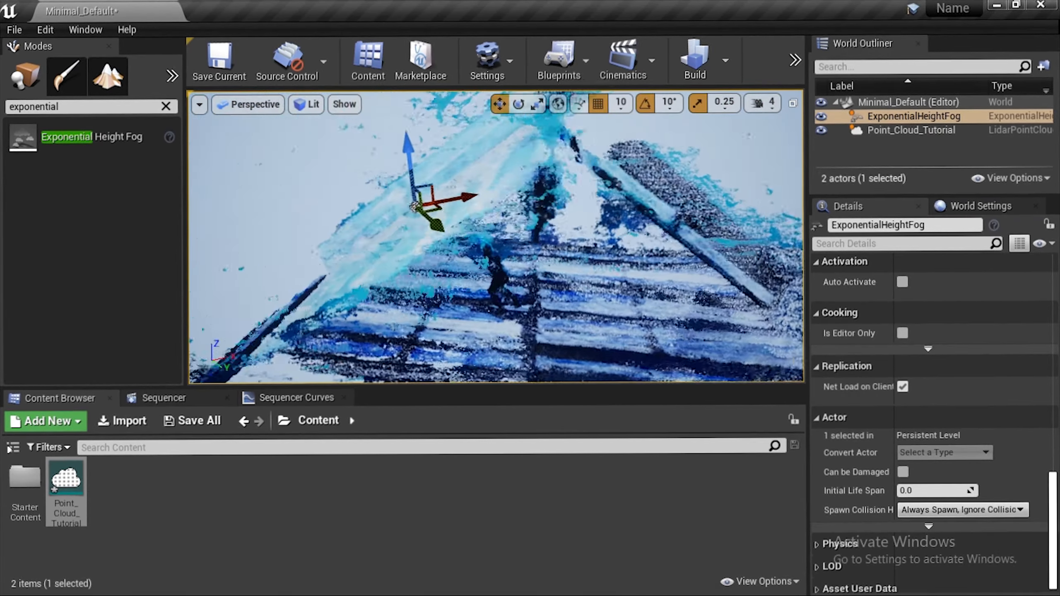
pyautogui.moveTo(496, 237); pyautogui.dragTo(596, 209, button='right')
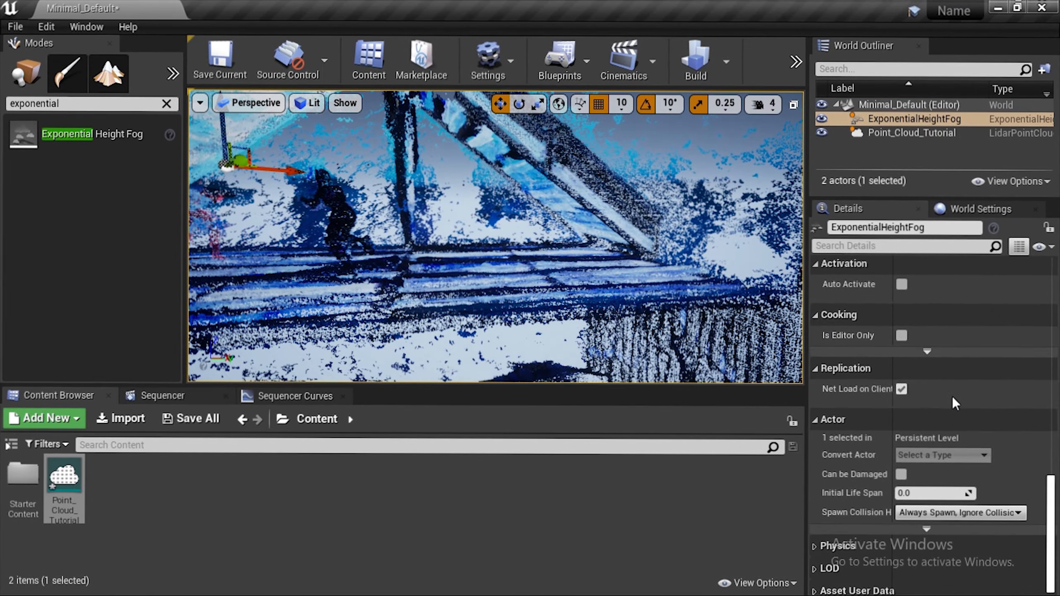
pyautogui.scroll(10, 901, 356)
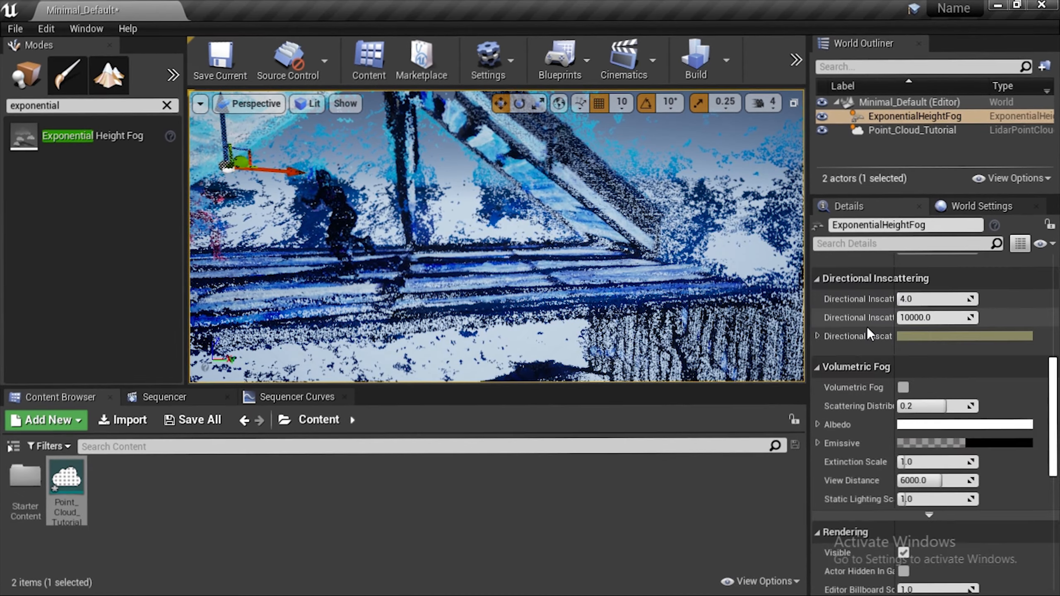
pyautogui.scroll(8, 868, 321)
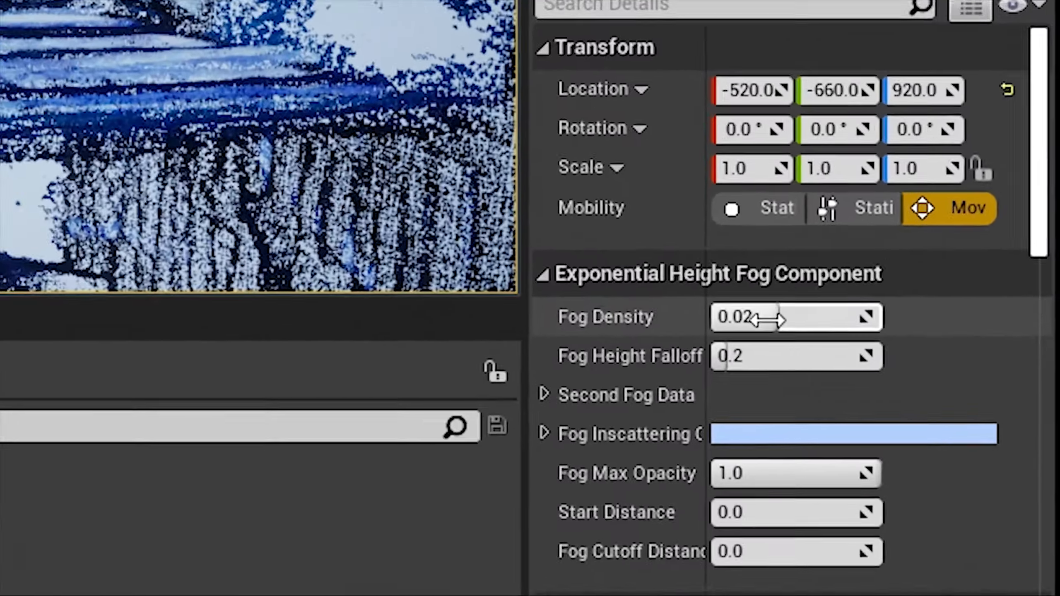
pyautogui.moveTo(766, 319)
pyautogui.mouseDown()
pyautogui.moveTo(835, 319)
pyautogui.moveTo(777, 319)
pyautogui.mouseUp()
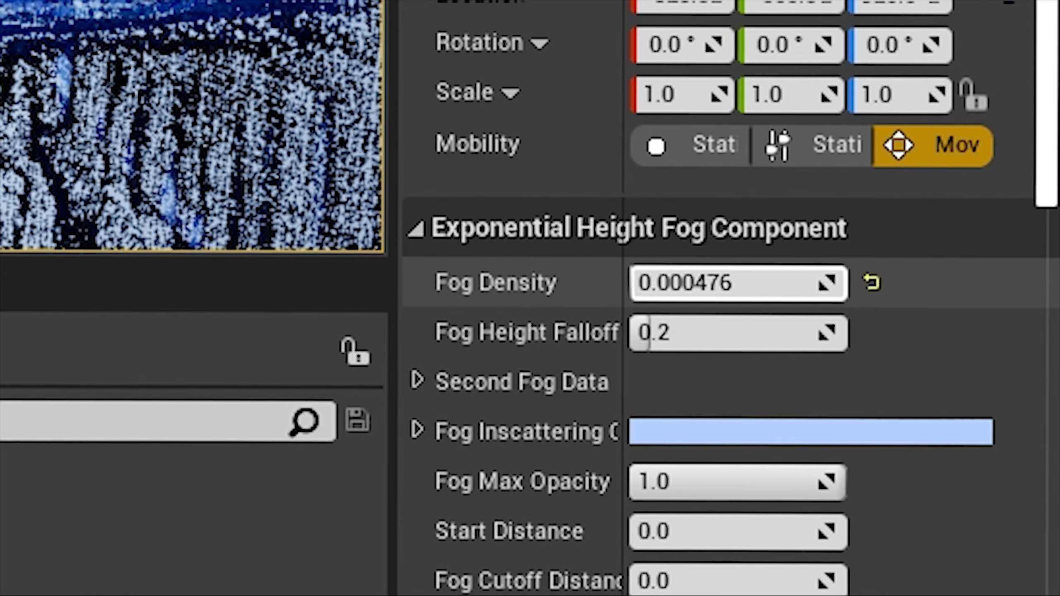
pyautogui.moveTo(710, 283); pyautogui.dragTo(726, 283)
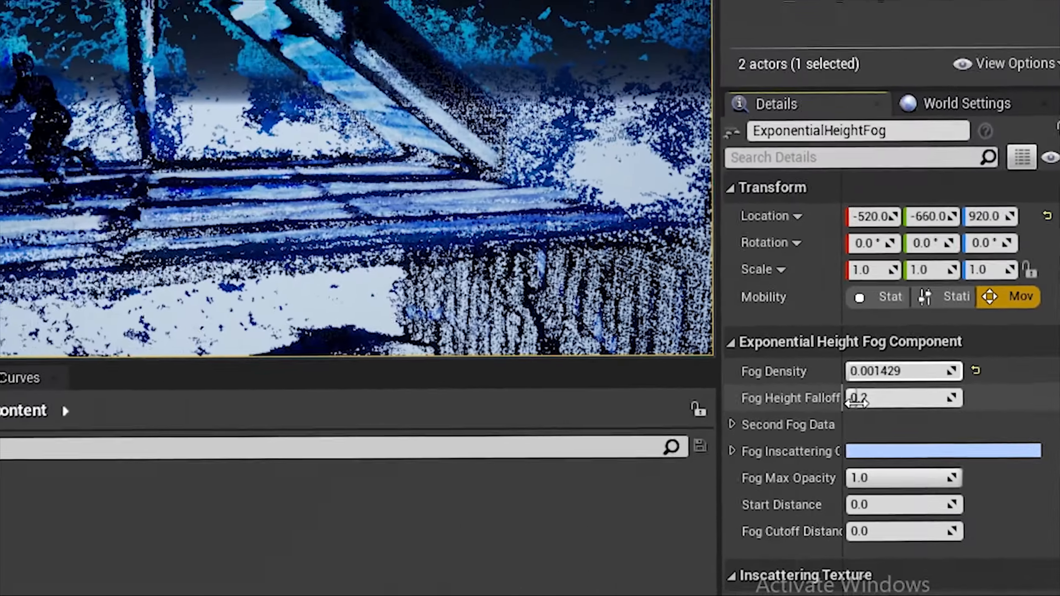
# Try a different Fog Height Falloff, undo it, and reduce the fog's Fog Max Opacity to 0.019048
pyautogui.moveTo(856, 403); pyautogui.dragTo(891, 401)
pyautogui.hotkey('ctrl', 'z')
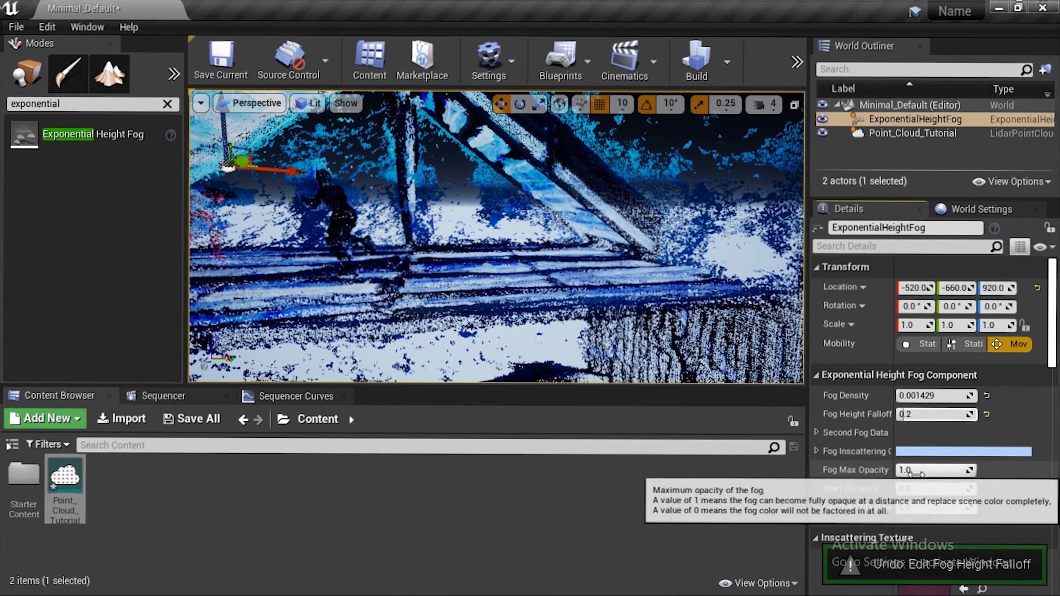
pyautogui.moveTo(960, 470); pyautogui.dragTo(899, 470)
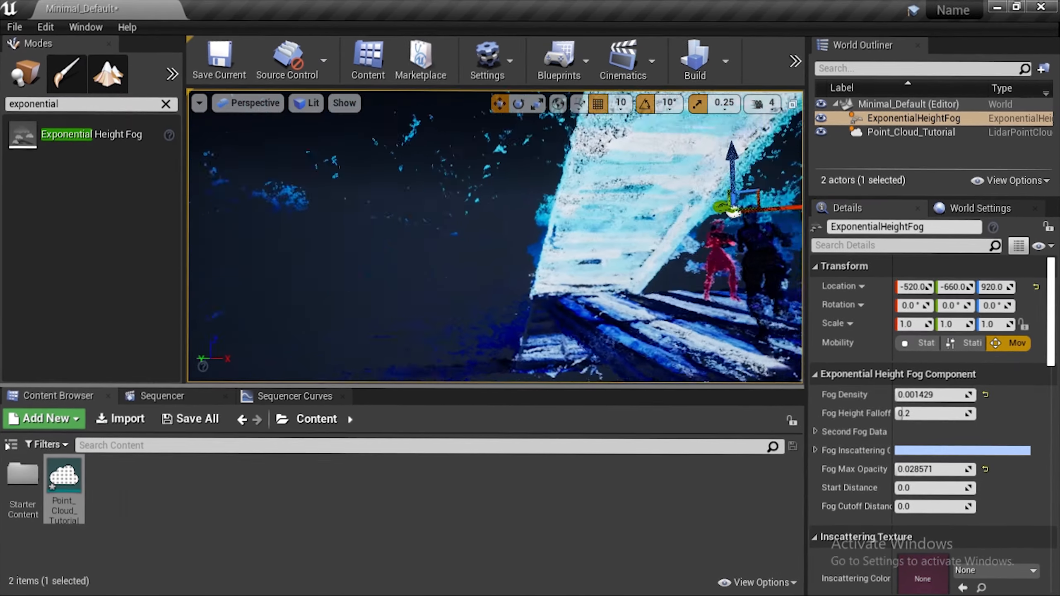
pyautogui.moveTo(494, 238); pyautogui.dragTo(592, 230, button='right')
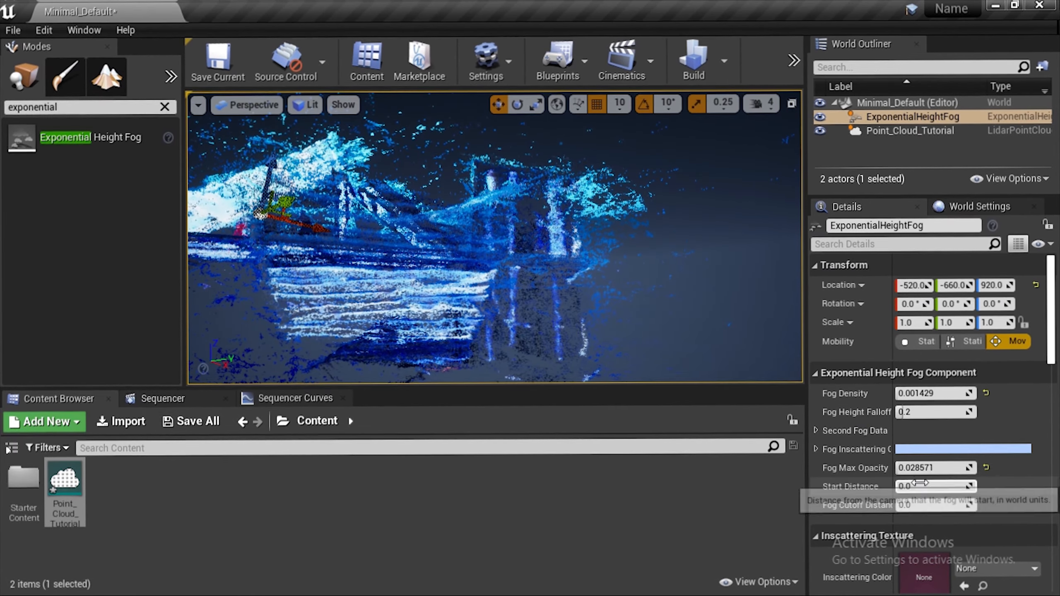
pyautogui.moveTo(924, 475); pyautogui.dragTo(890, 469)
pyautogui.click(757, 321)
pyautogui.moveTo(757, 321); pyautogui.dragTo(638, 309, button='right')
# Try magenta as the ExponentialHeightFog's Fog Inscattering Color, and pick a different shade on the color wheel
pyautogui.click(893, 120)
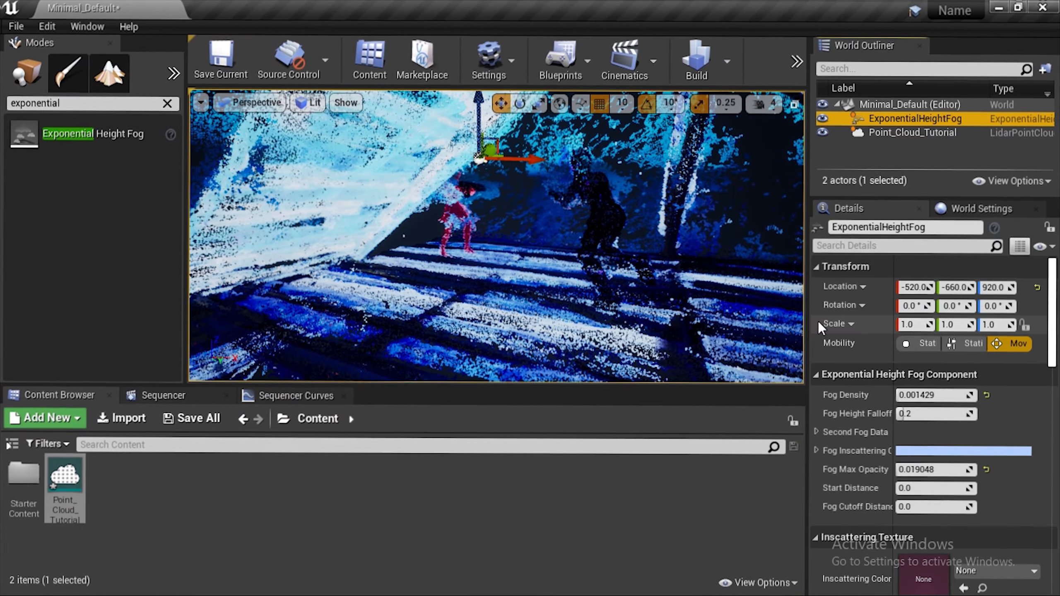
pyautogui.scroll(-8, 885, 442)
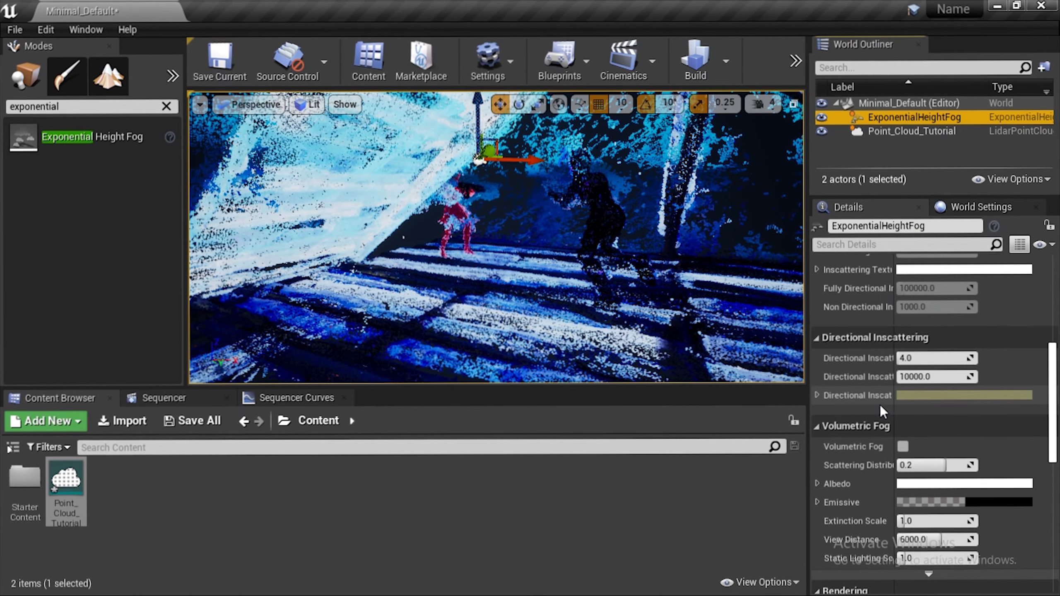
pyautogui.scroll(6, 879, 404)
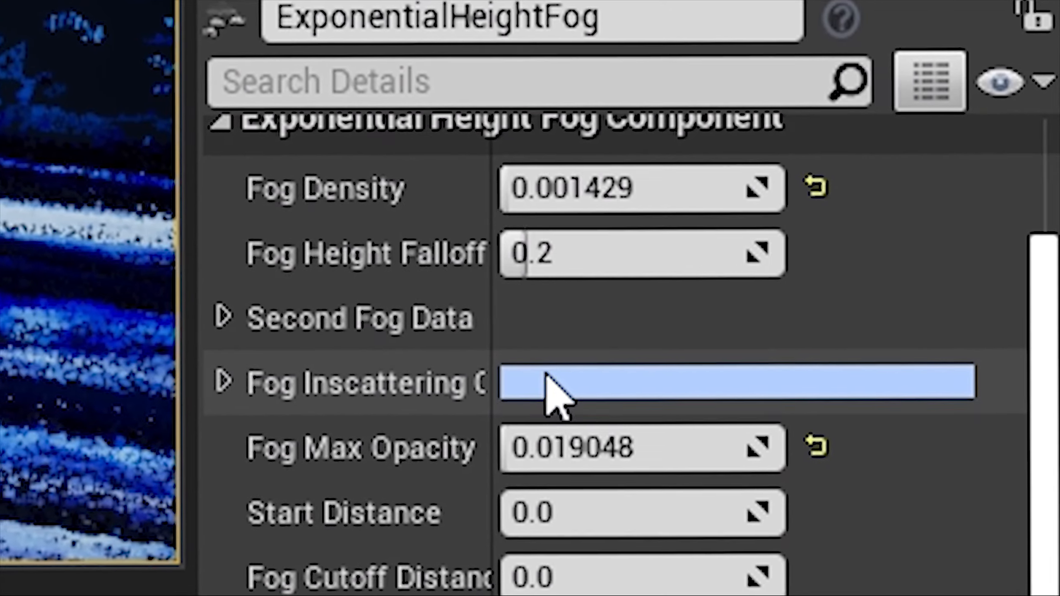
pyautogui.click(586, 382)
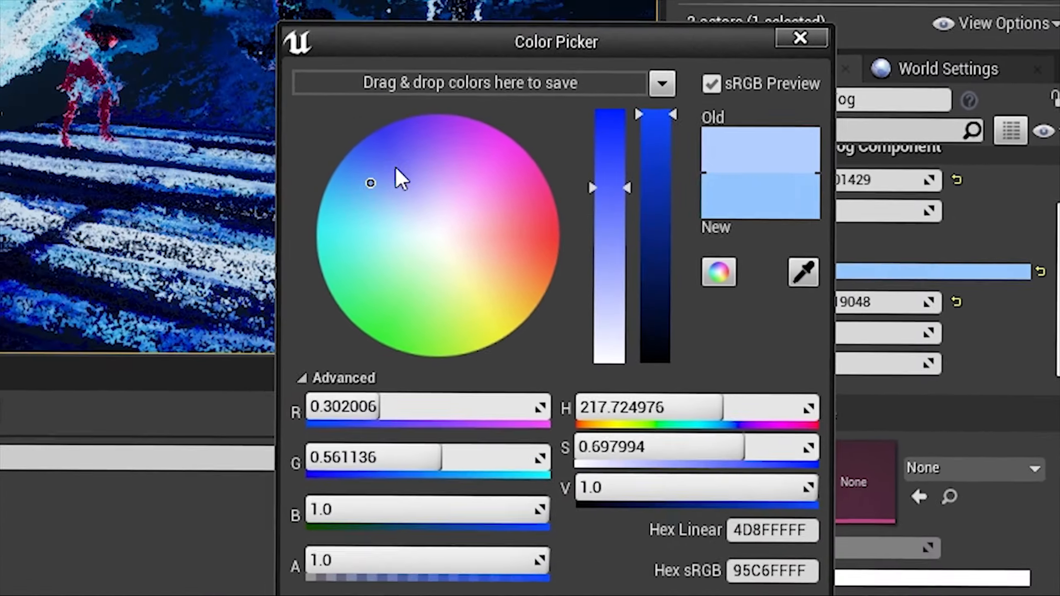
pyautogui.moveTo(401, 177); pyautogui.dragTo(552, 62)
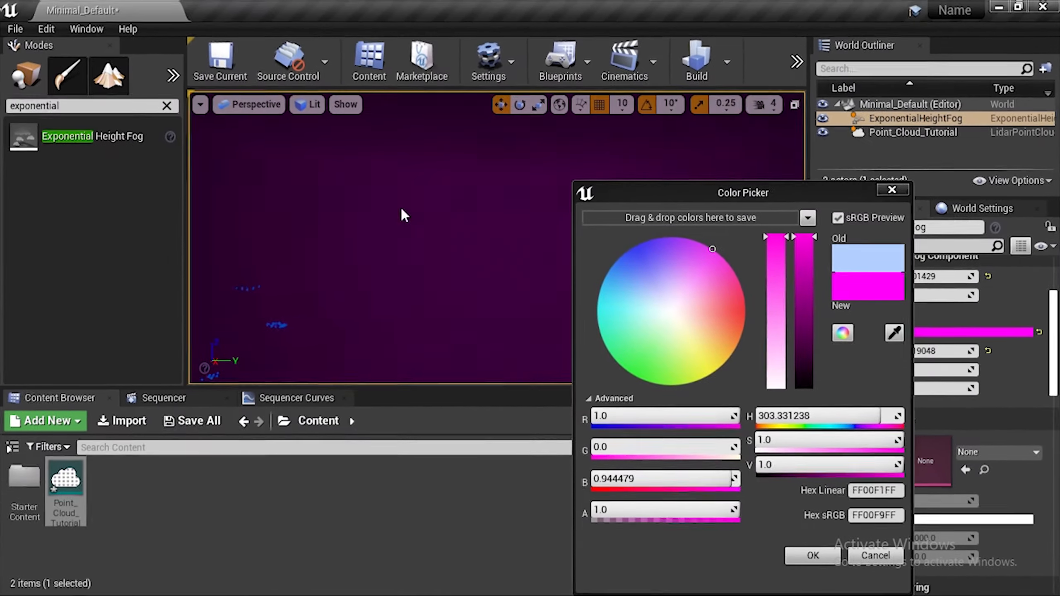
pyautogui.moveTo(663, 186); pyautogui.dragTo(865, 157)
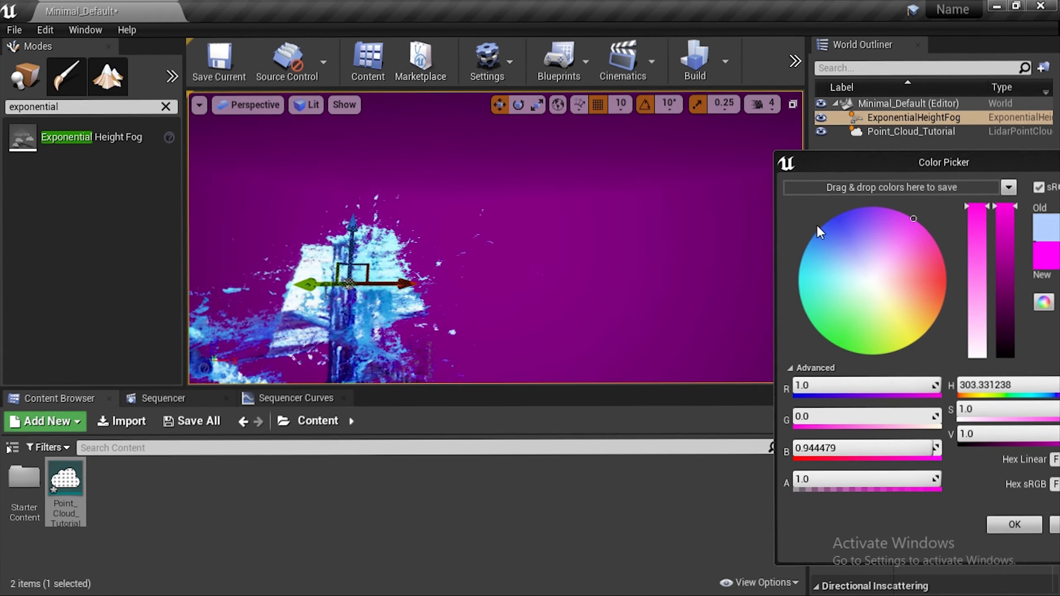
pyautogui.moveTo(816, 226); pyautogui.dragTo(694, 421)
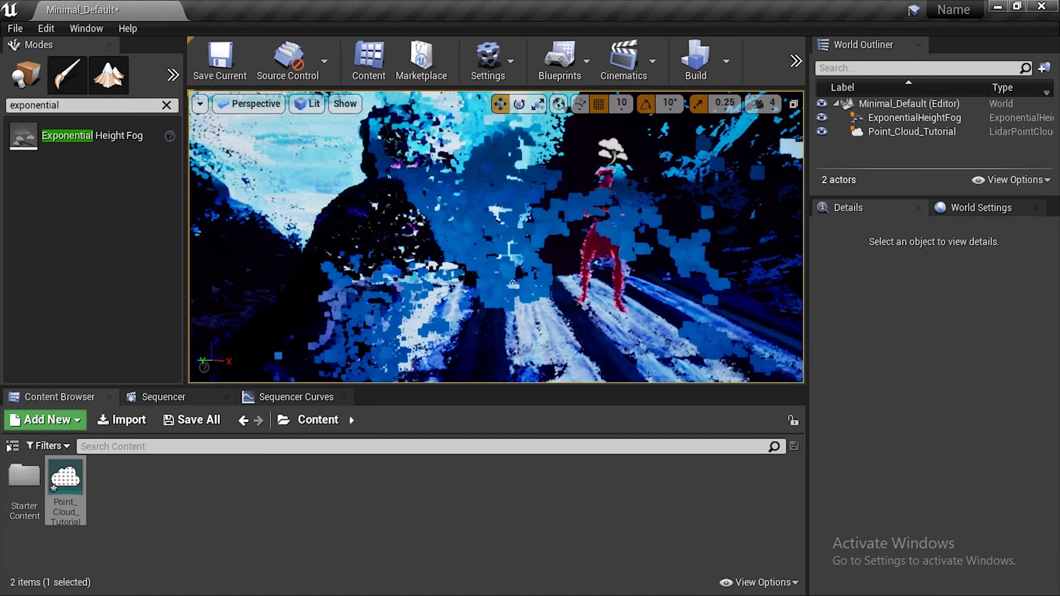
# Fly through the styled point cloud to examine the red and dark figures and their surroundings up close
pyautogui.press('w')
pyautogui.moveTo(497, 236); pyautogui.dragTo(460, 231, button='right')
pyautogui.press('a')
pyautogui.press('w')
pyautogui.press('w')
pyautogui.press('w')
pyautogui.press('s')
pyautogui.press('w')
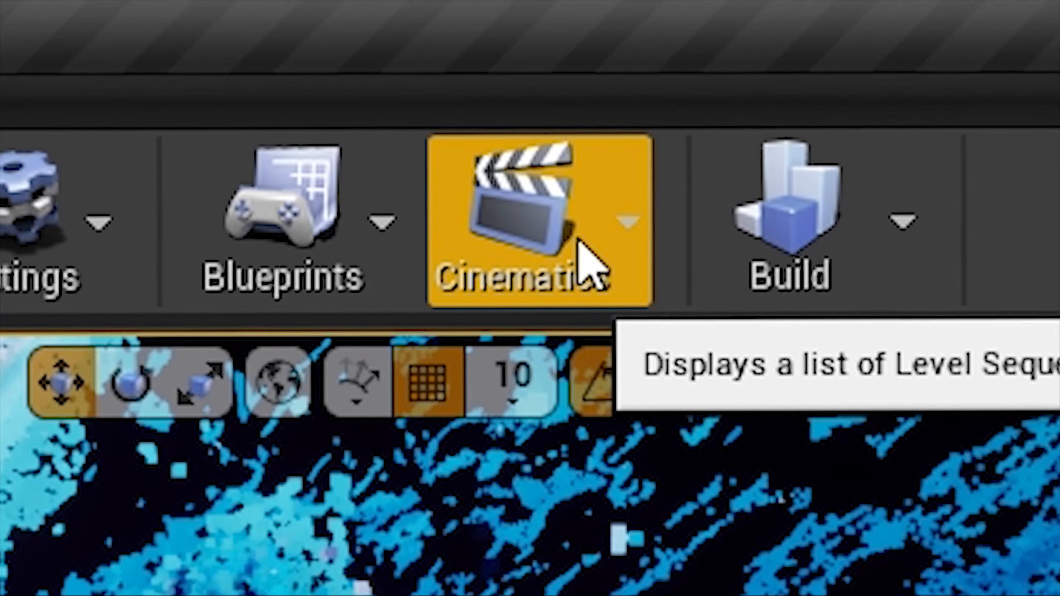
# Add a new level sequence and save it in the Content folder under the default name NewLevelSequence
pyautogui.click(638, 67)
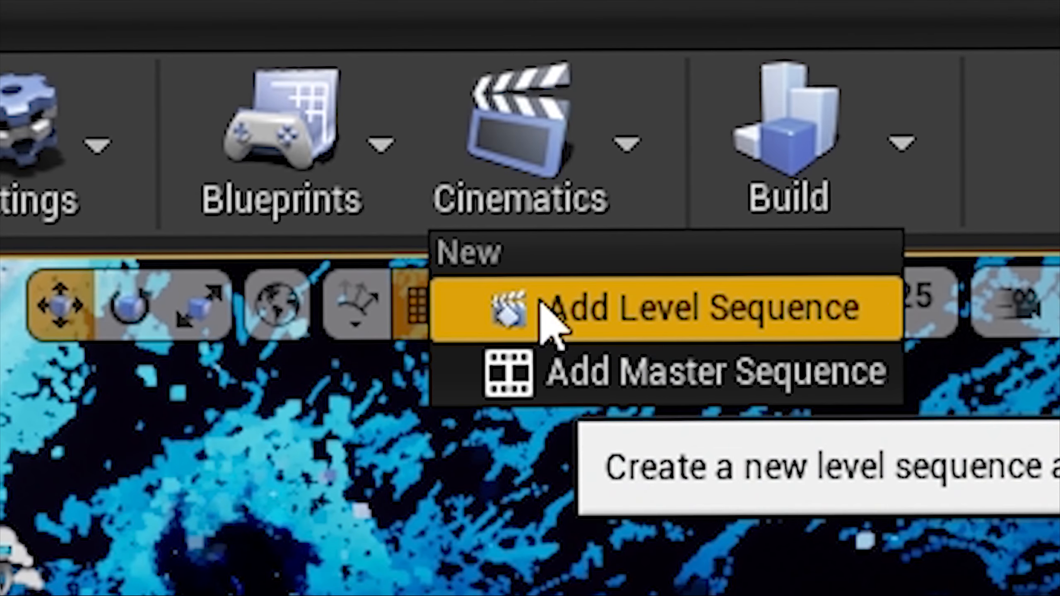
pyautogui.click(626, 317)
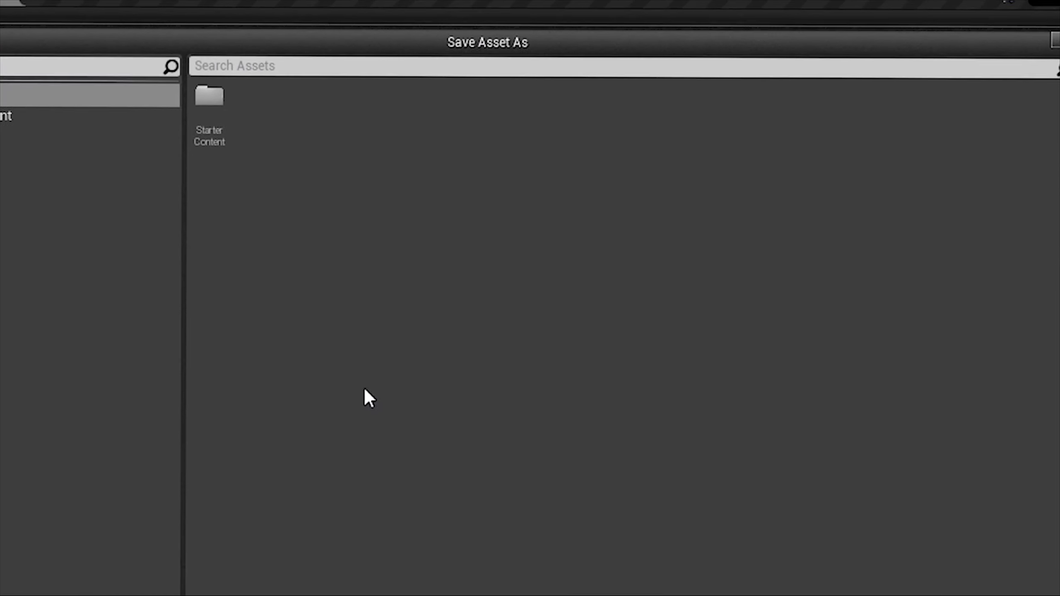
pyautogui.click(905, 547)
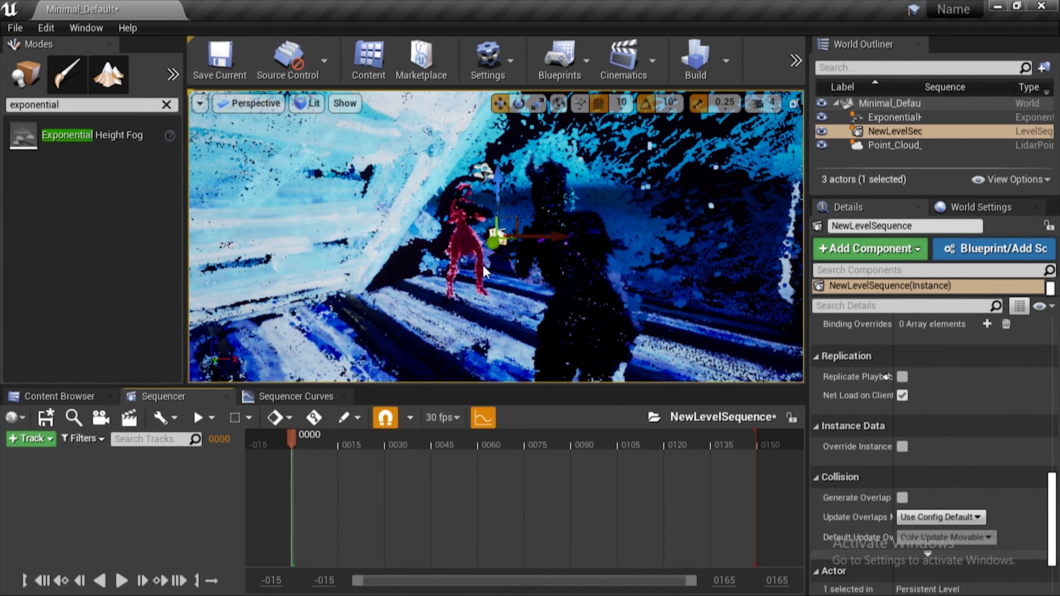
# Set the level sequence's display rate to 60 fps and create a new camera as its current camera cut
pyautogui.click(434, 419)
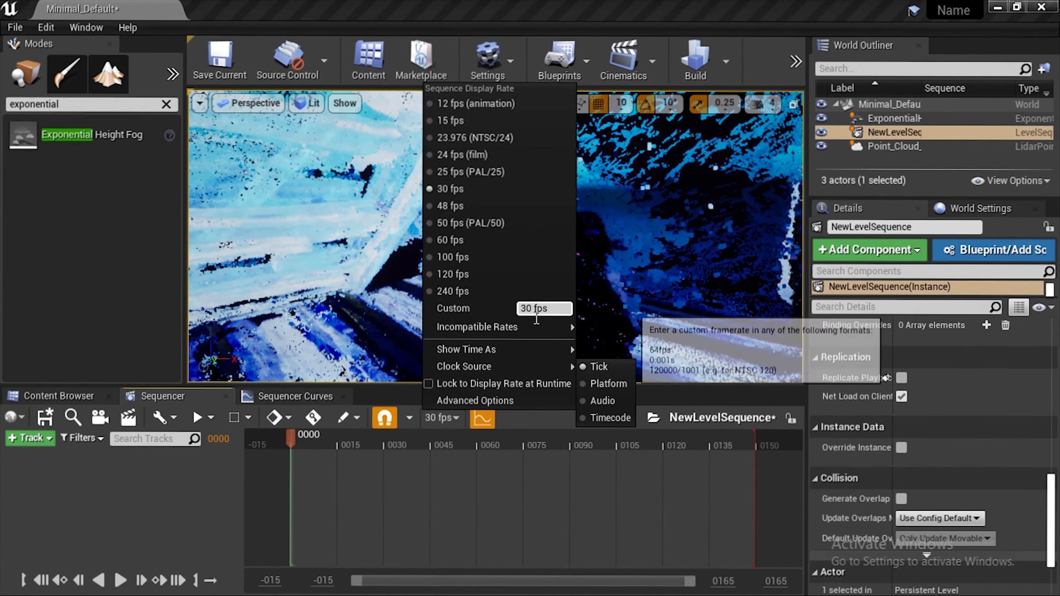
pyautogui.click(449, 240)
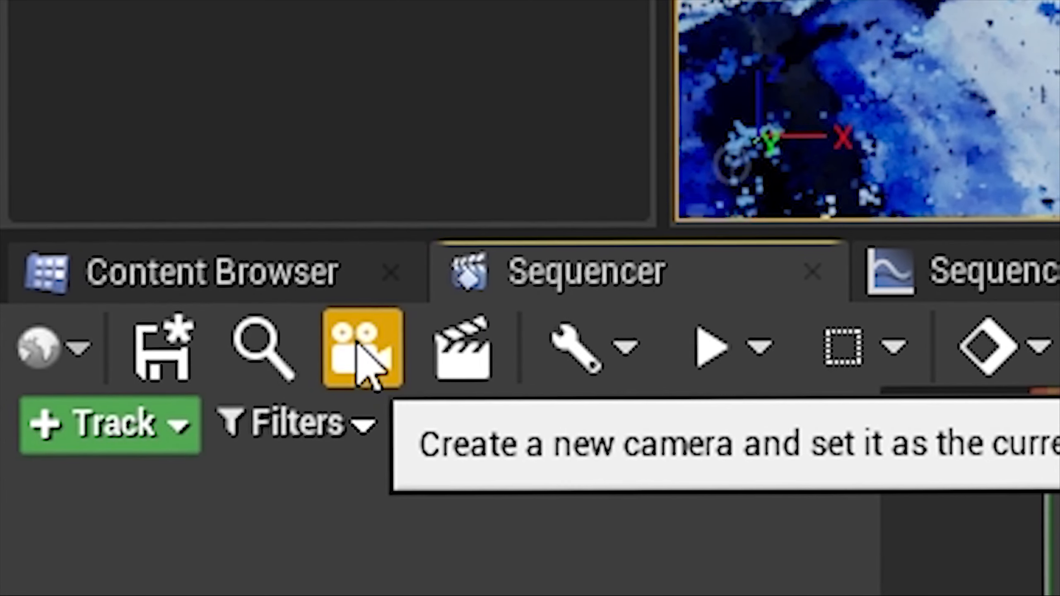
pyautogui.click(360, 349)
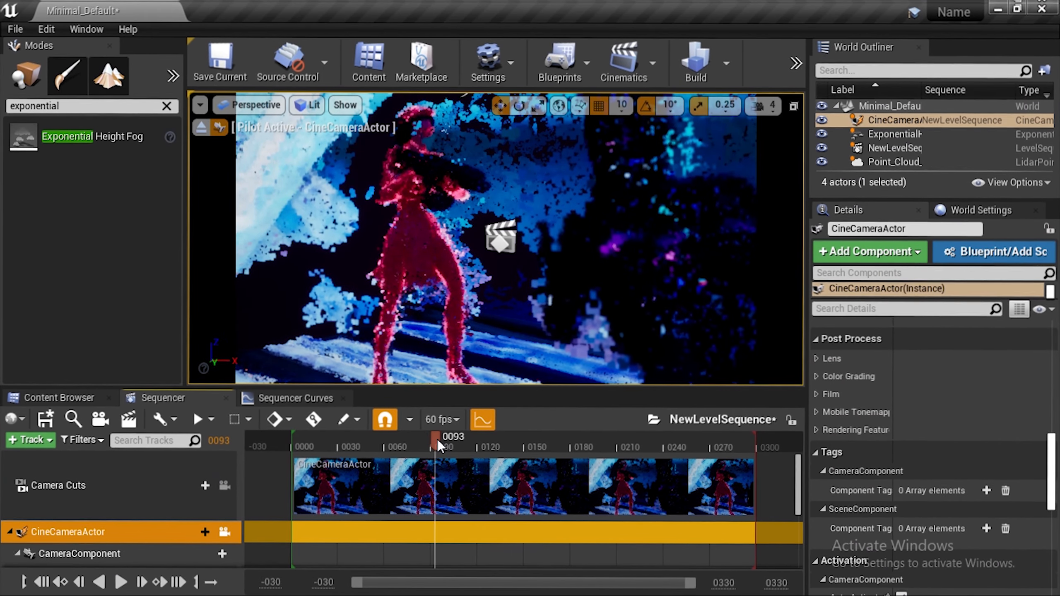
# Look through the placed CineCameraActor in the viewport and return the playhead to frame 2 of the sequence
pyautogui.moveTo(437, 439); pyautogui.dragTo(464, 441)
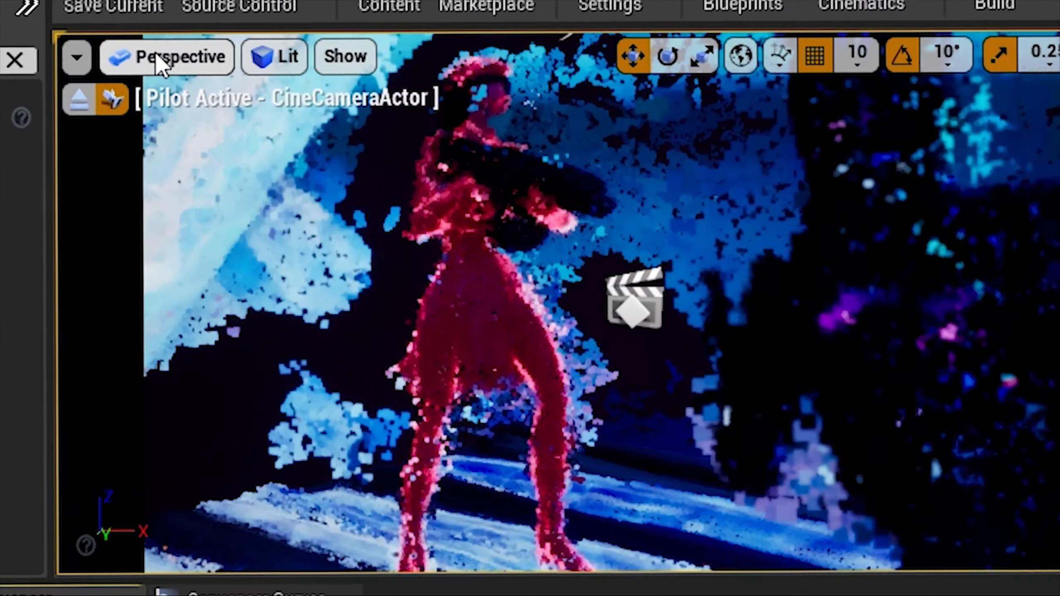
pyautogui.click(248, 104)
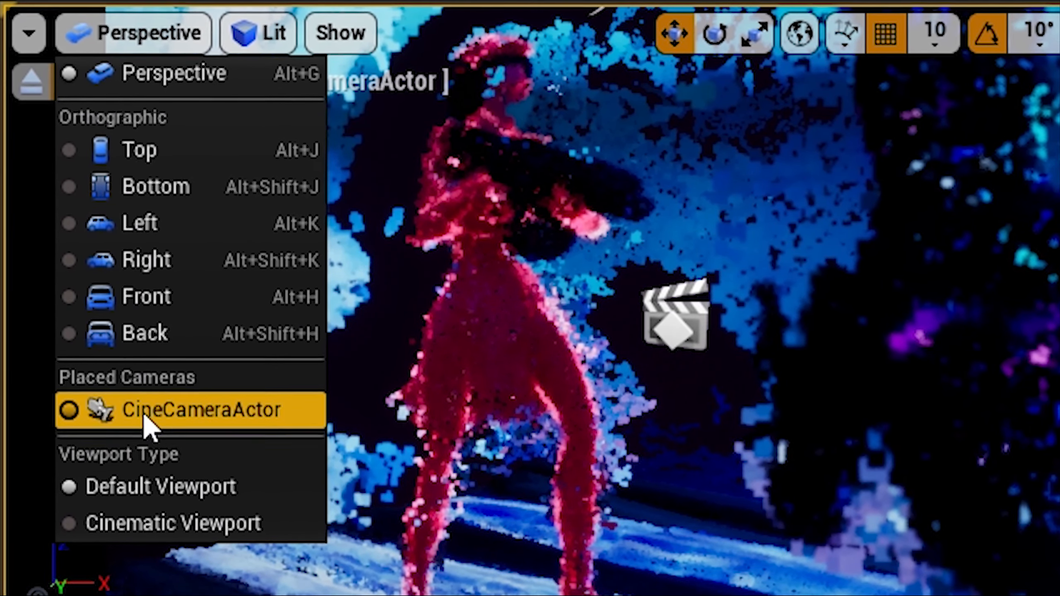
pyautogui.click(179, 418)
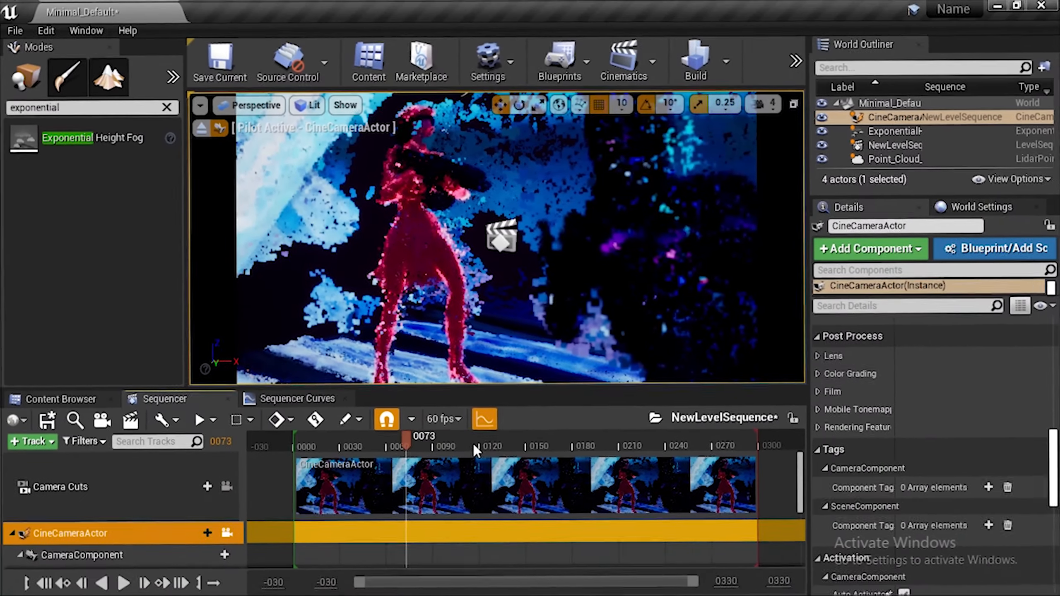
pyautogui.moveTo(338, 437); pyautogui.dragTo(294, 454)
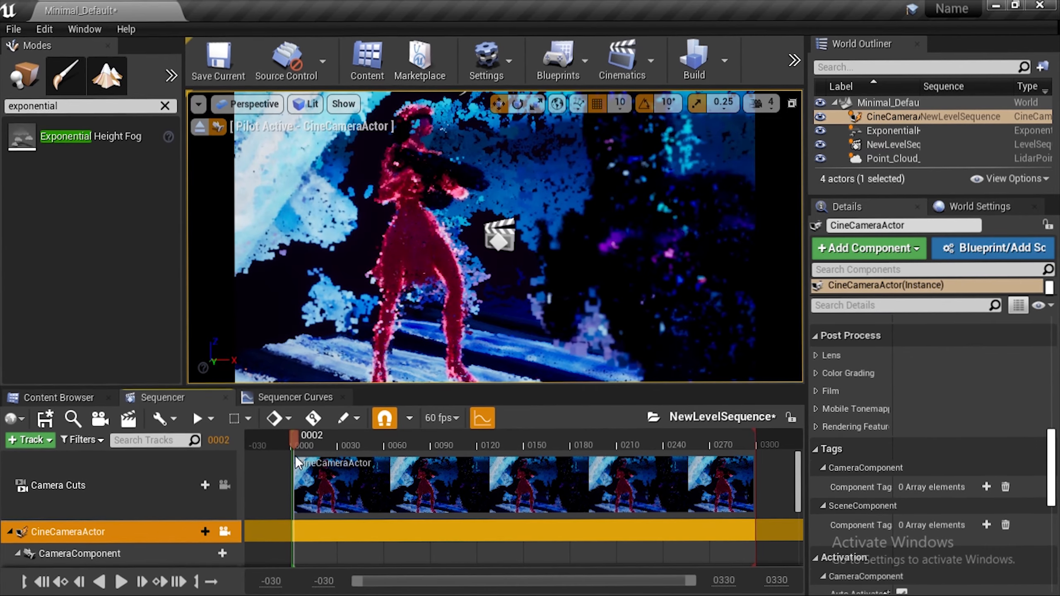
# Set the CineCameraActor's Current Focal Length to 21.0, undoing a further trial change
pyautogui.scroll(-2, 522, 303)
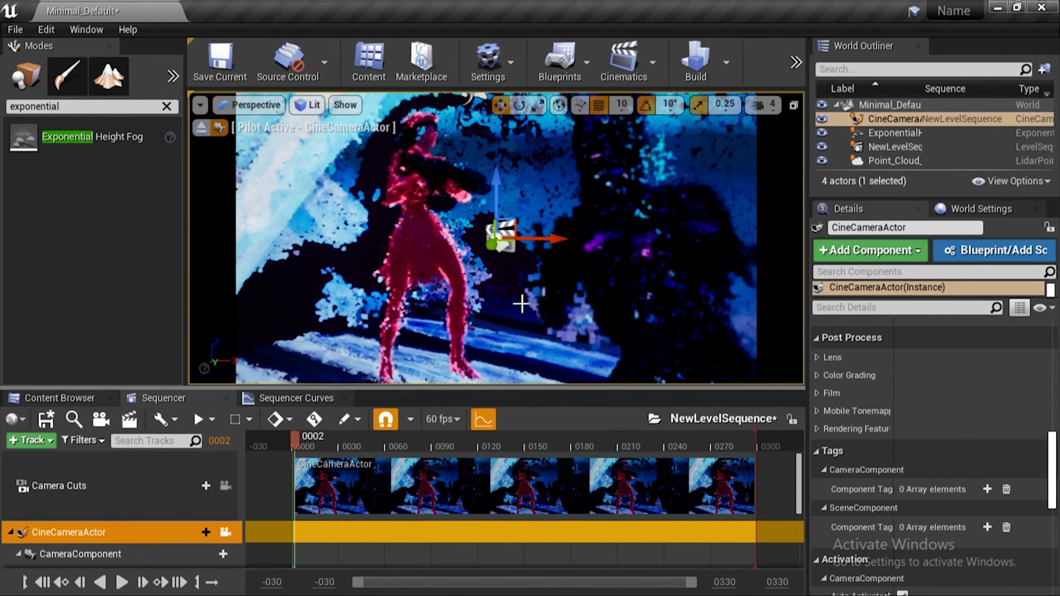
pyautogui.scroll(-3, 87, 525)
pyautogui.scroll(-1, 88, 519)
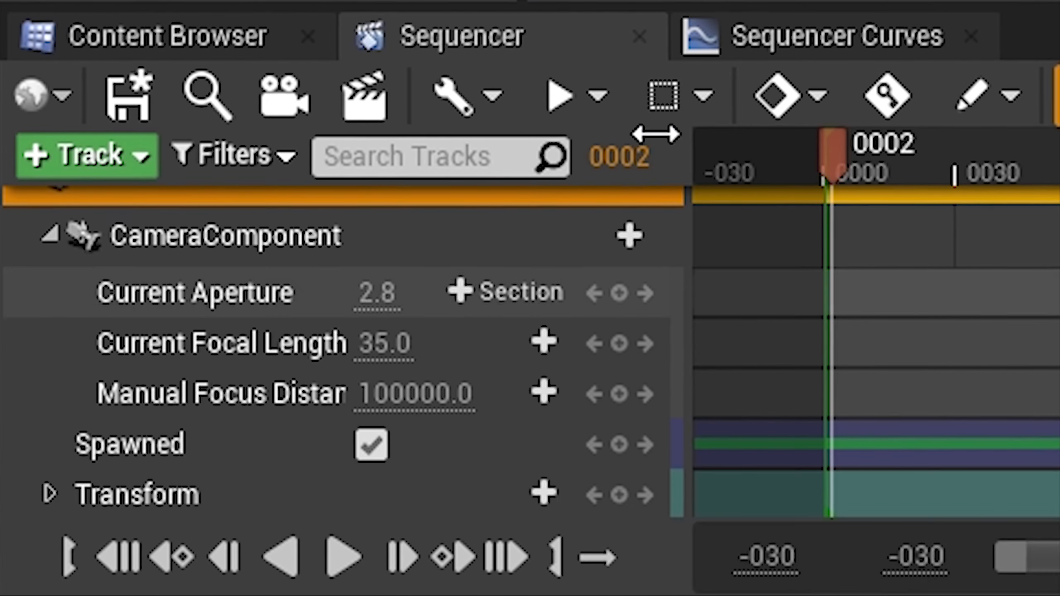
pyautogui.click(393, 355)
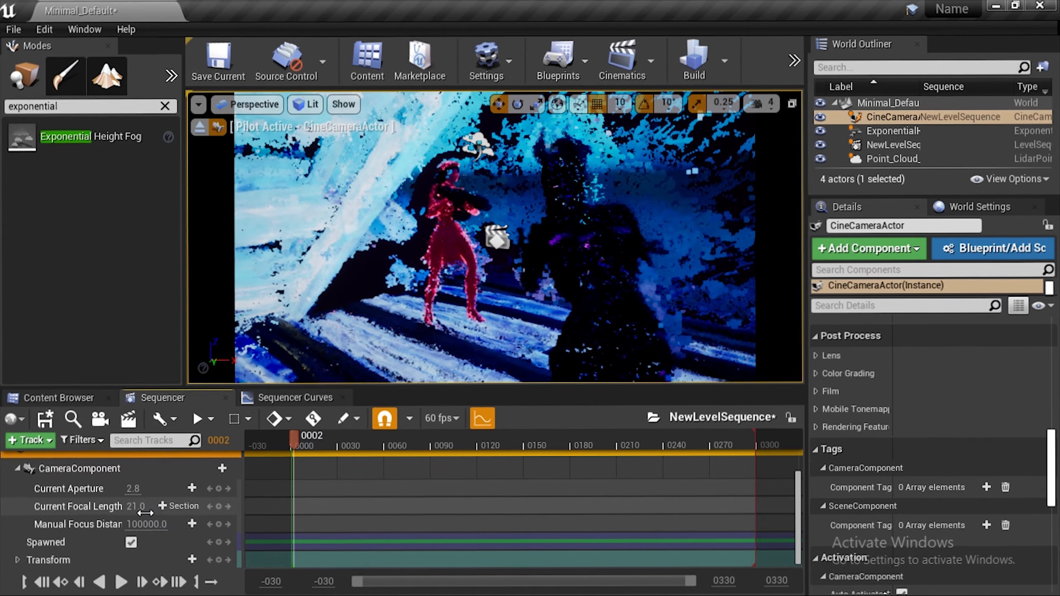
pyautogui.moveTo(145, 515)
pyautogui.mouseDown()
pyautogui.moveTo(82, 504)
pyautogui.moveTo(182, 507)
pyautogui.moveTo(152, 508)
pyautogui.mouseUp()
pyautogui.hotkey('ctrl', 'z')
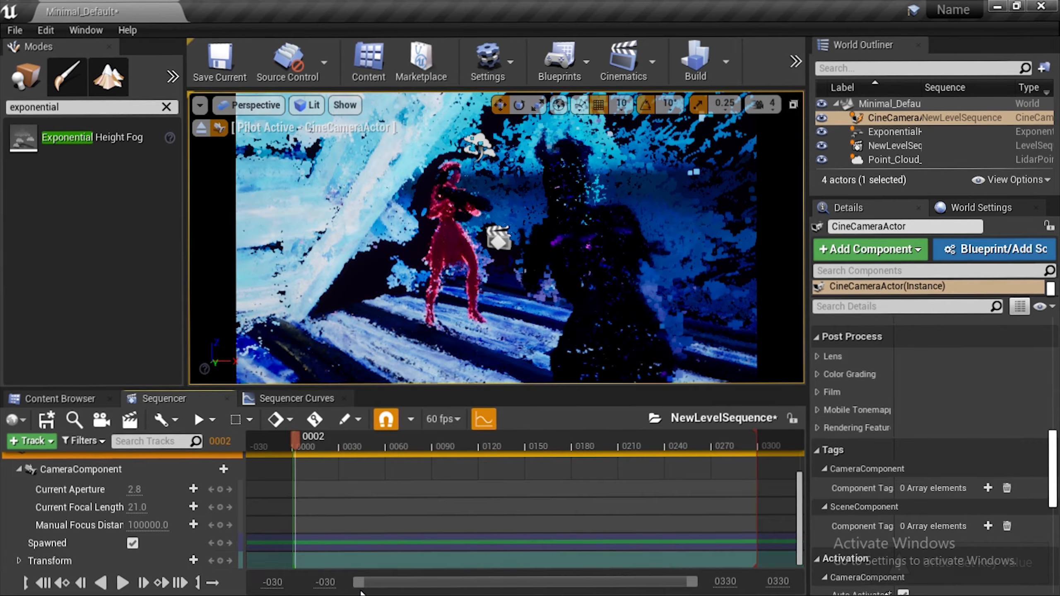
# Lengthen the CineCameraActor section in the Camera Cuts track to about frame 330
pyautogui.scroll(5, 346, 513)
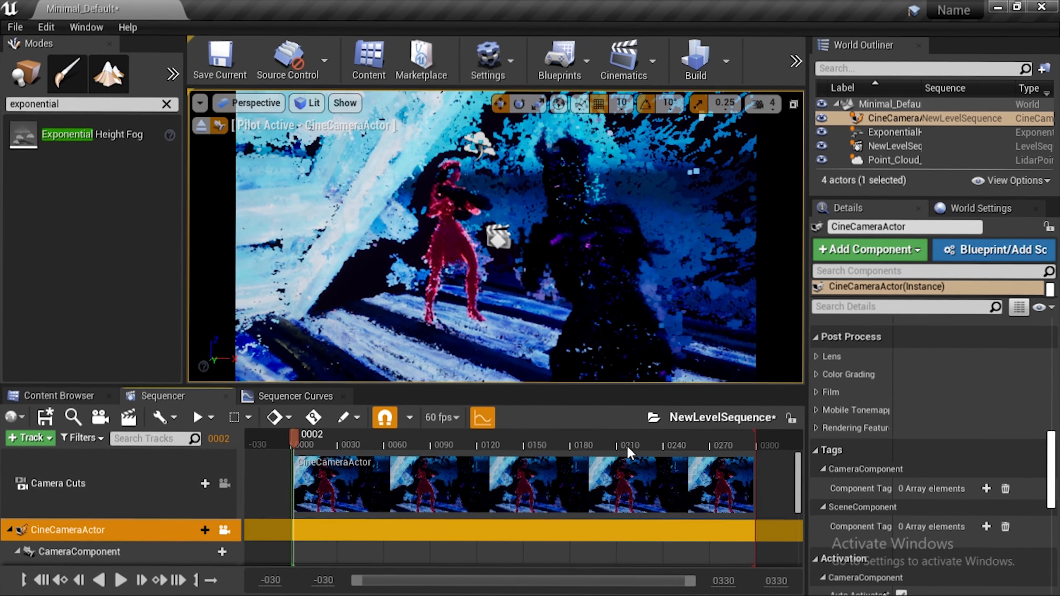
pyautogui.scroll(-3, 665, 485)
pyautogui.scroll(3, 693, 503)
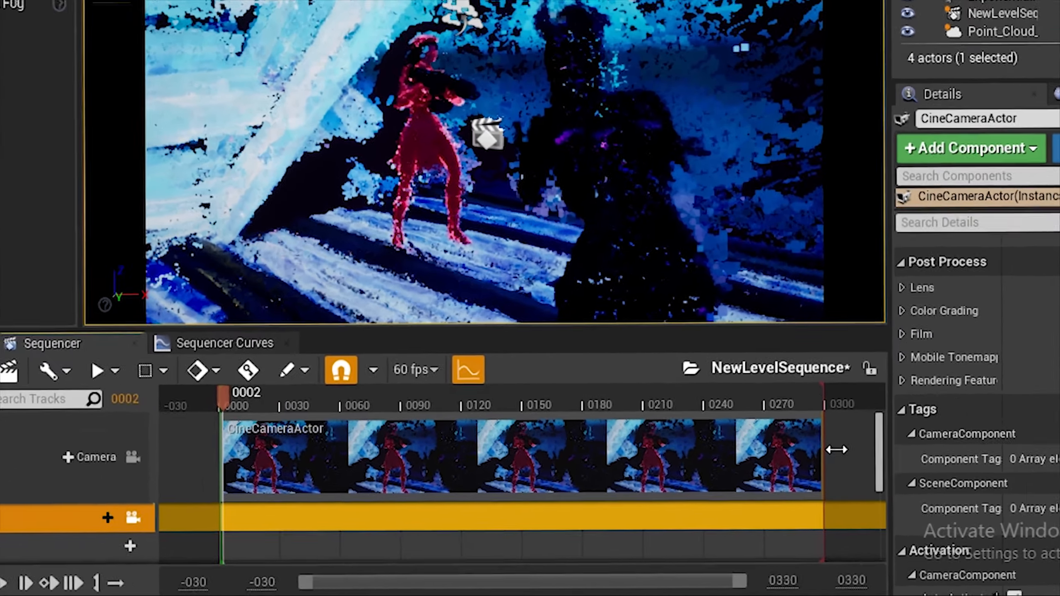
pyautogui.moveTo(756, 484); pyautogui.dragTo(801, 482)
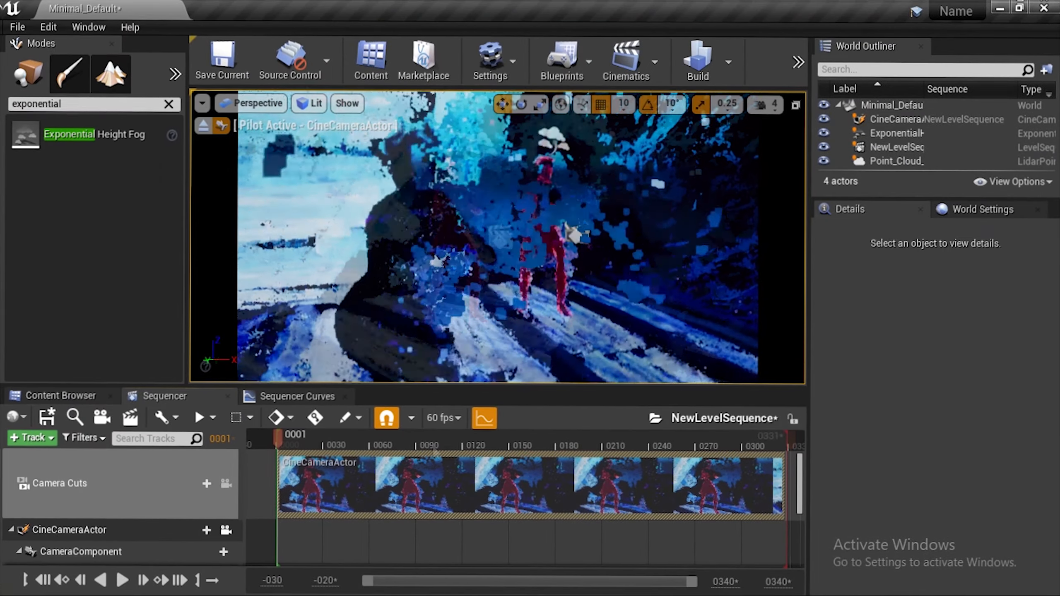
# Position the piloted camera behind the dark figure and add a Transform keyframe at frame 1
pyautogui.moveTo(497, 237); pyautogui.dragTo(543, 209, button='right')
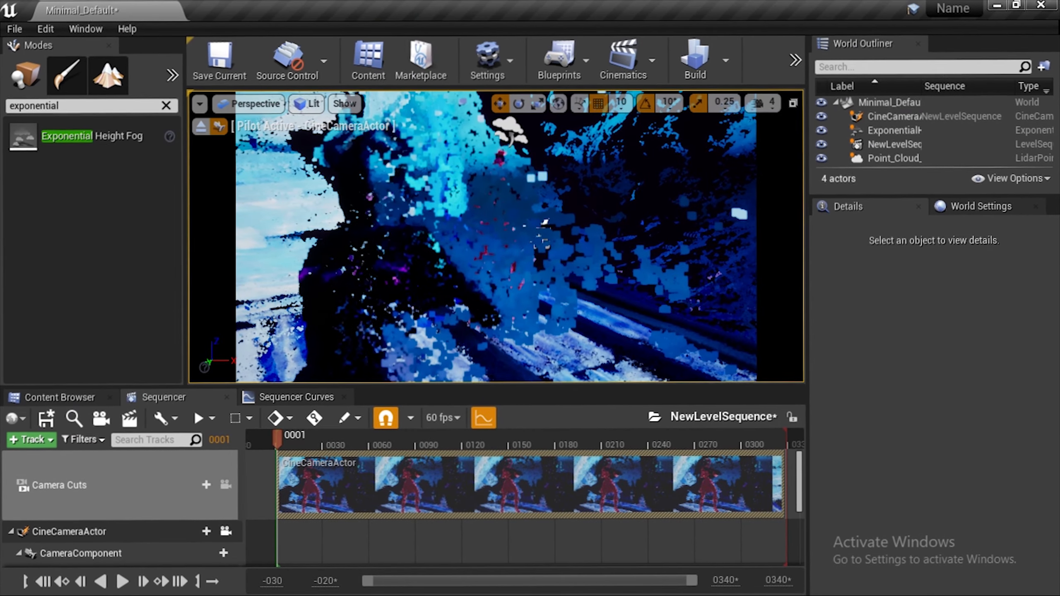
pyautogui.scroll(-3, 119, 482)
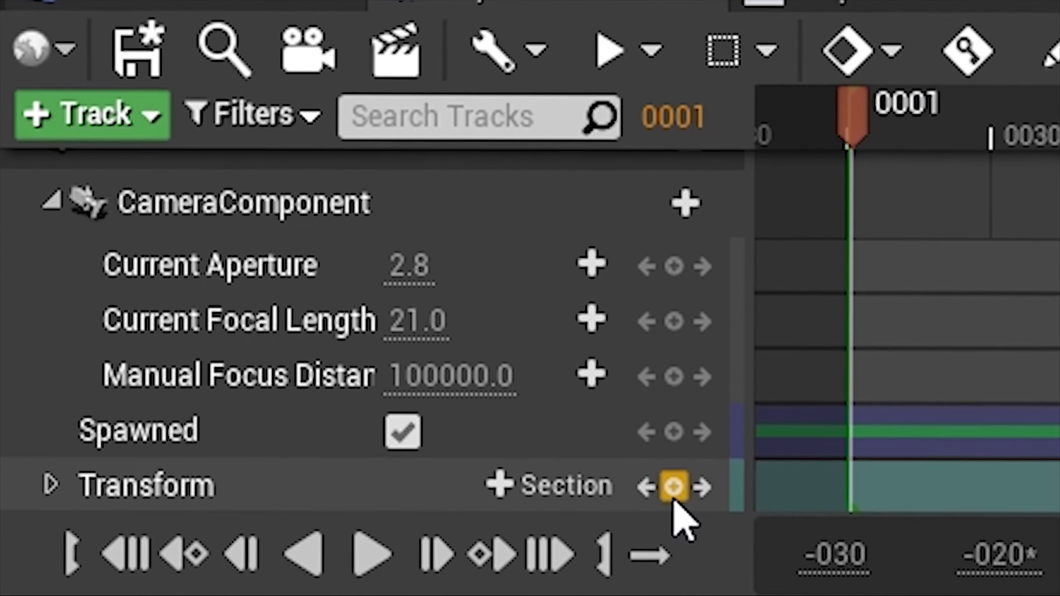
pyautogui.click(631, 494)
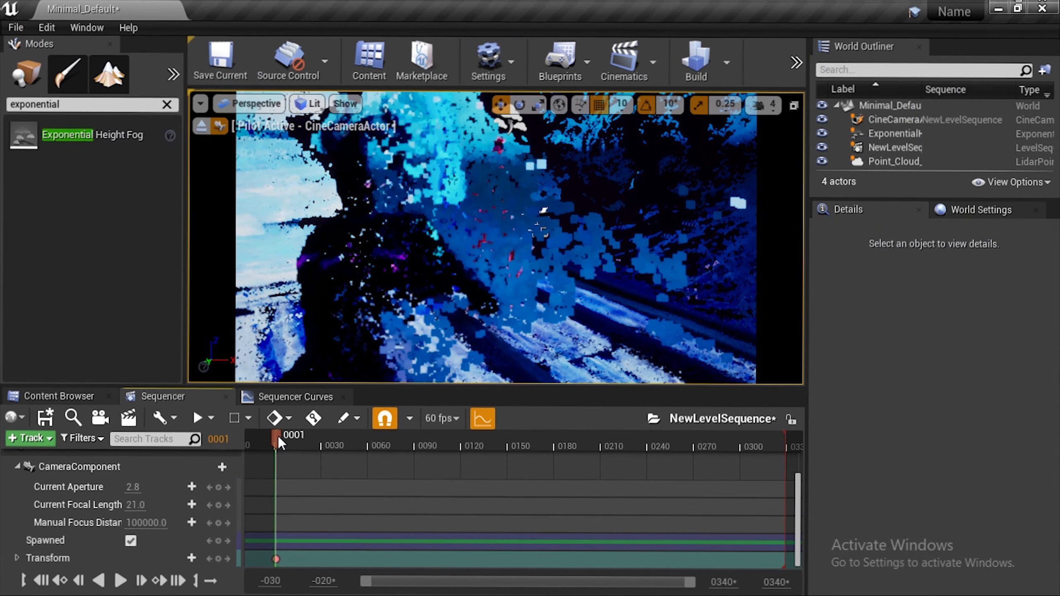
# Preview the sequence's playback, scrub through it, and place the playhead at frame 120
pyautogui.press('space')
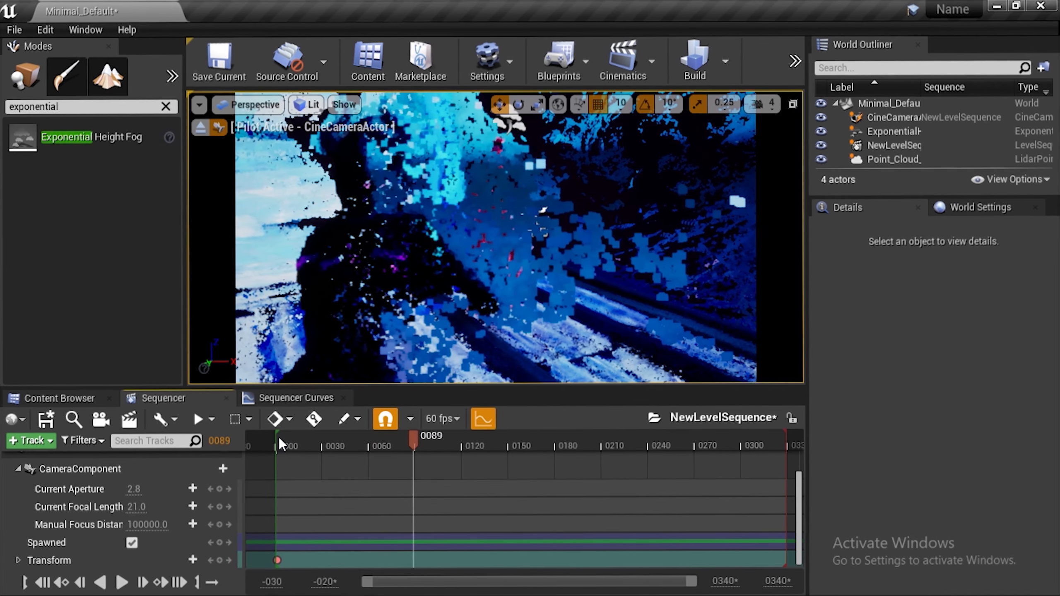
pyautogui.moveTo(279, 437); pyautogui.dragTo(308, 436)
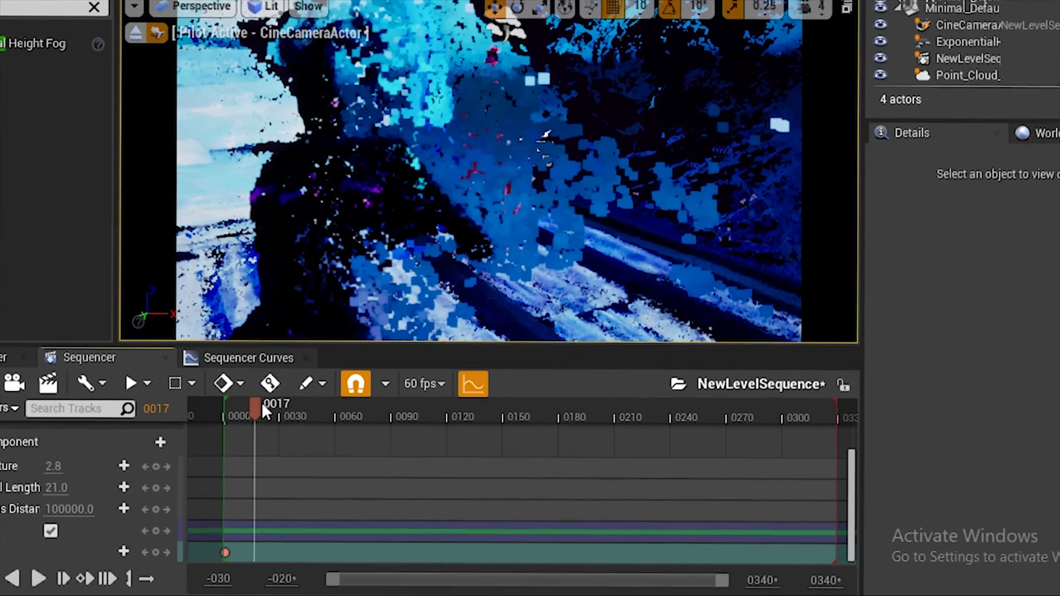
pyautogui.moveTo(262, 404); pyautogui.dragTo(417, 408)
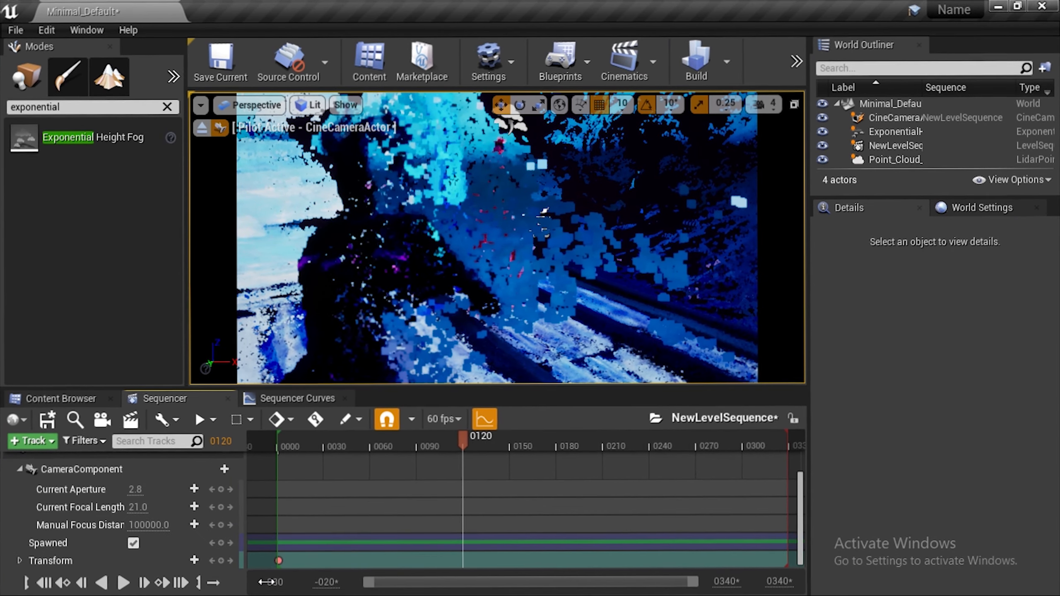
# Add a Transform keyframe at frame 120 and delete it again
pyautogui.click(221, 560)
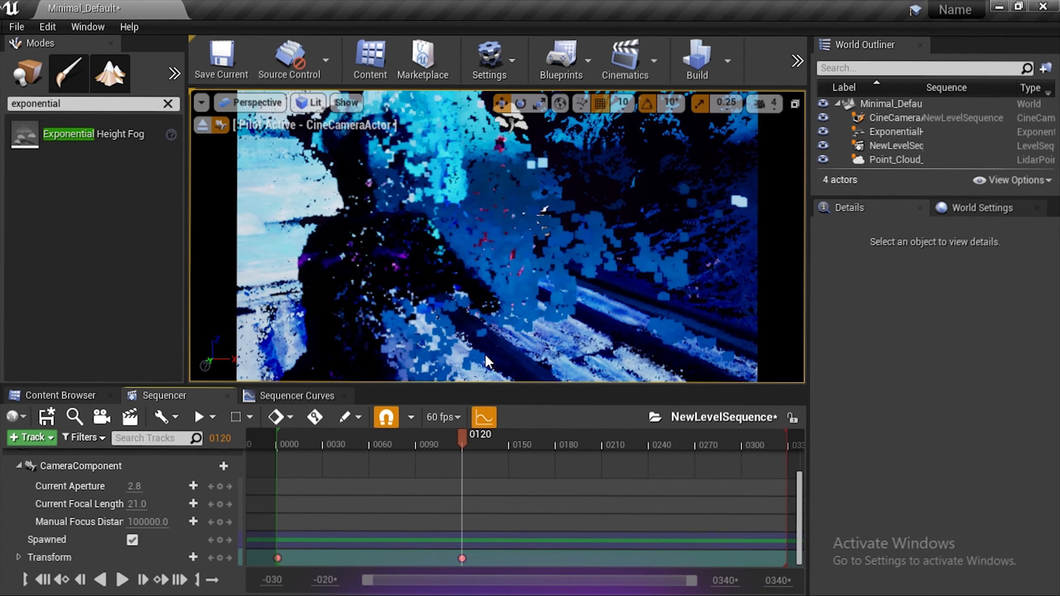
pyautogui.click(464, 561)
pyautogui.press('Delete')
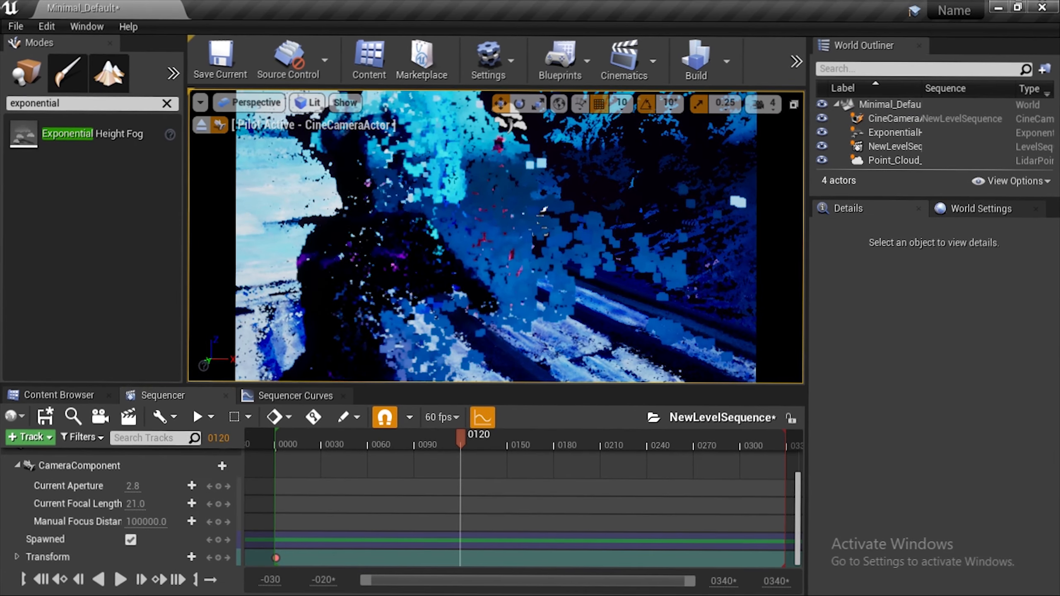
# Reposition the piloted camera to frame the red figure, add a Transform keyframe at frame 120, and advance the playhead to about frame 220
pyautogui.moveTo(497, 238); pyautogui.dragTo(397, 238, button='right')
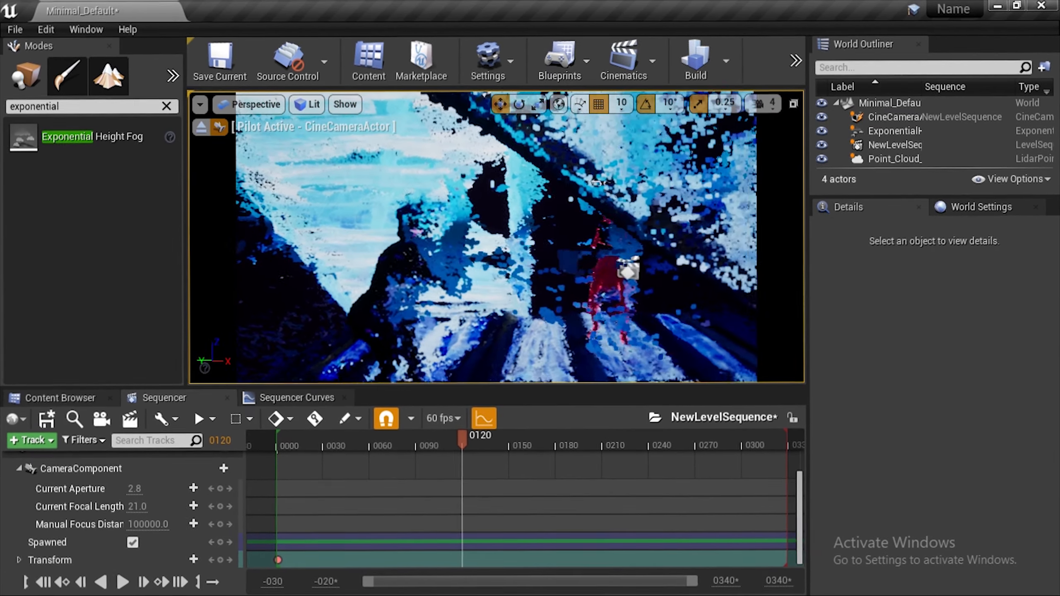
pyautogui.moveTo(497, 238)
pyautogui.mouseDown(button='right')
pyautogui.moveTo(438, 236)
pyautogui.moveTo(513, 230)
pyautogui.moveTo(467, 249)
pyautogui.moveTo(486, 250)
pyautogui.mouseUp(button='right')
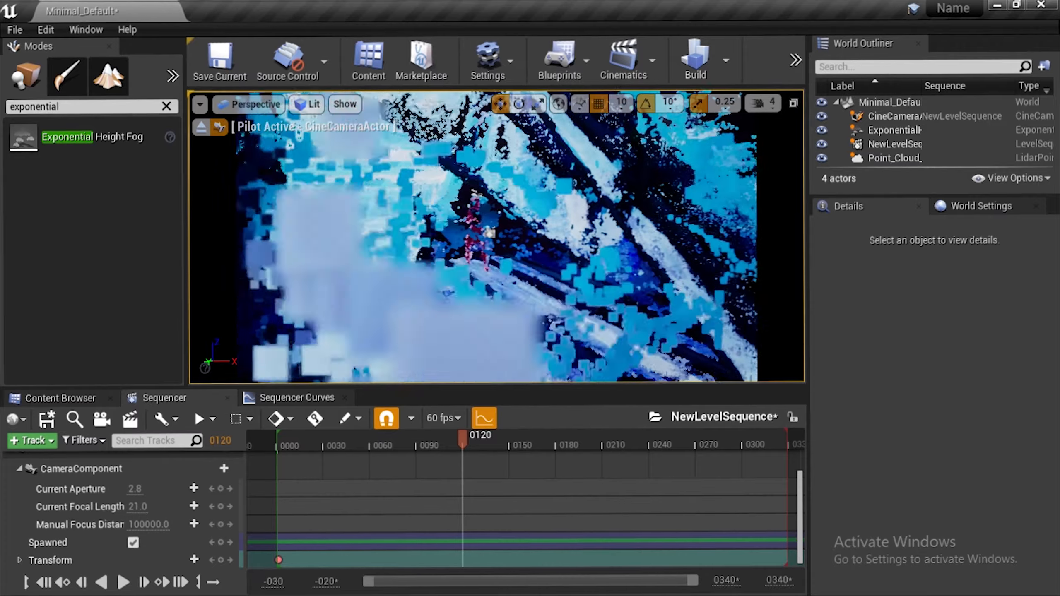
pyautogui.moveTo(496, 238)
pyautogui.mouseDown(button='right')
pyautogui.moveTo(509, 239)
pyautogui.moveTo(488, 237)
pyautogui.mouseUp(button='right')
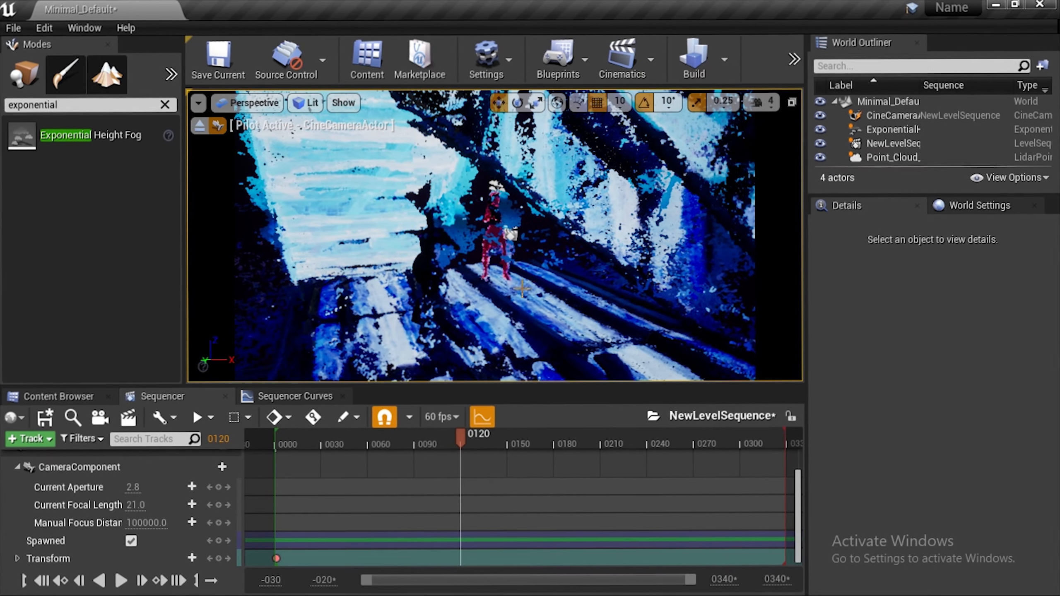
pyautogui.click(218, 560)
pyautogui.moveTo(461, 443); pyautogui.dragTo(616, 453)
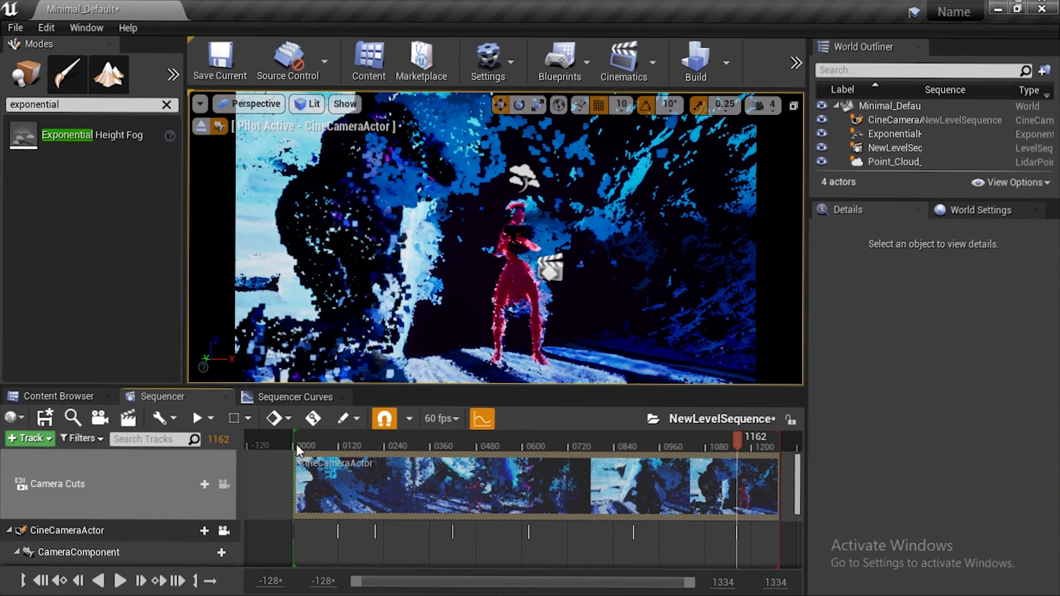
# Scrub through the keyframed camera animation from start to end and check the shots at several frames
pyautogui.click(296, 444)
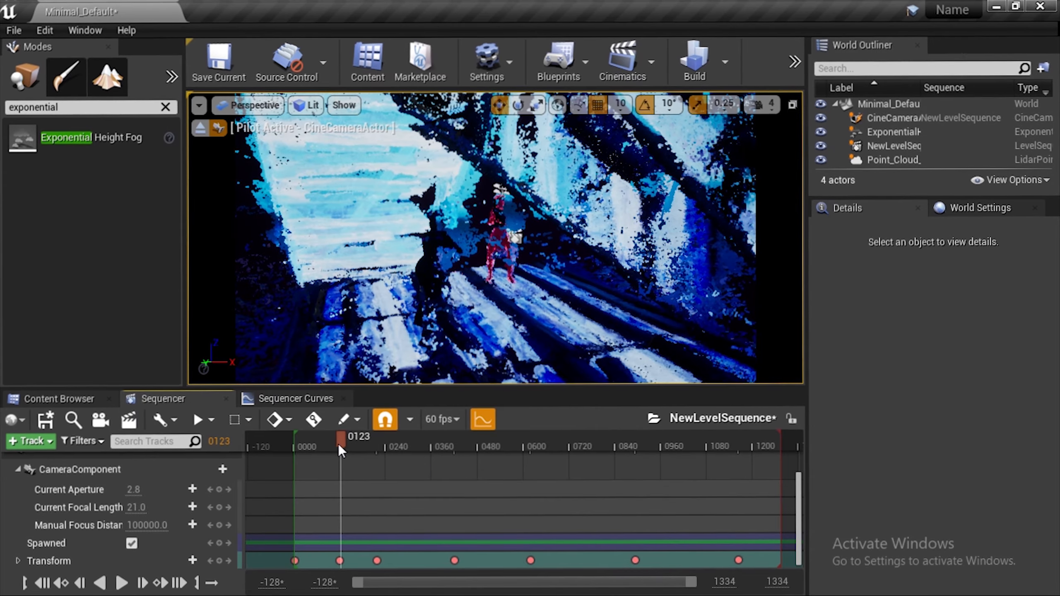
pyautogui.moveTo(341, 443); pyautogui.dragTo(364, 436)
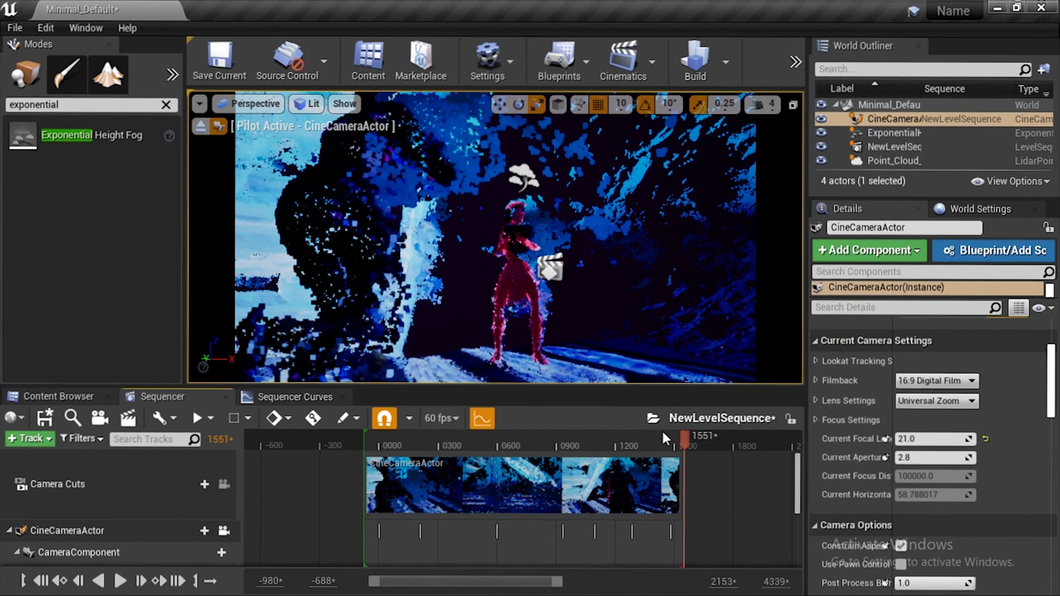
pyautogui.moveTo(664, 435); pyautogui.dragTo(649, 439)
pyautogui.click(625, 444)
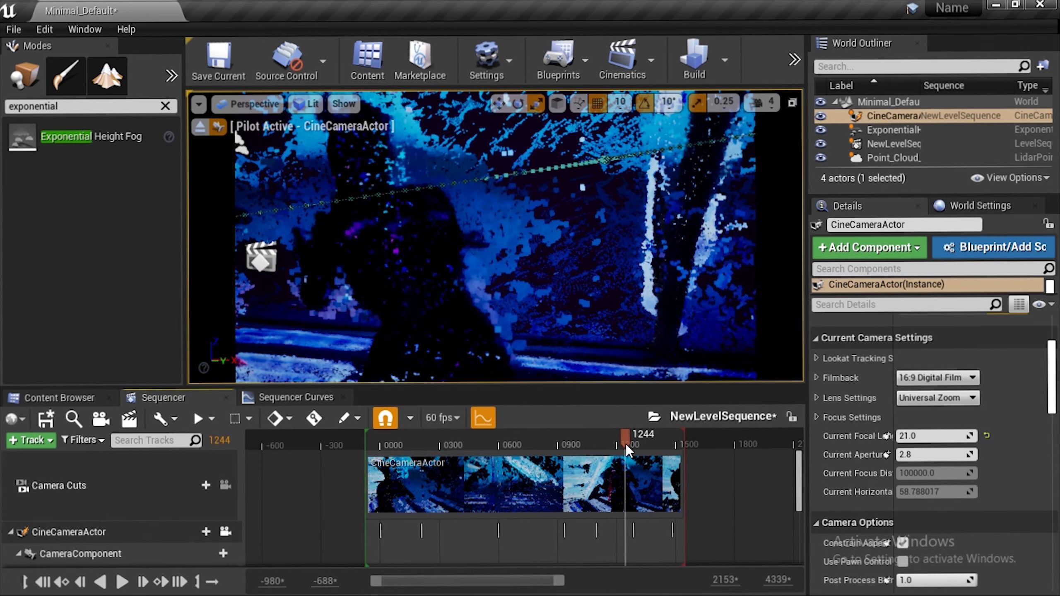
pyautogui.click(586, 445)
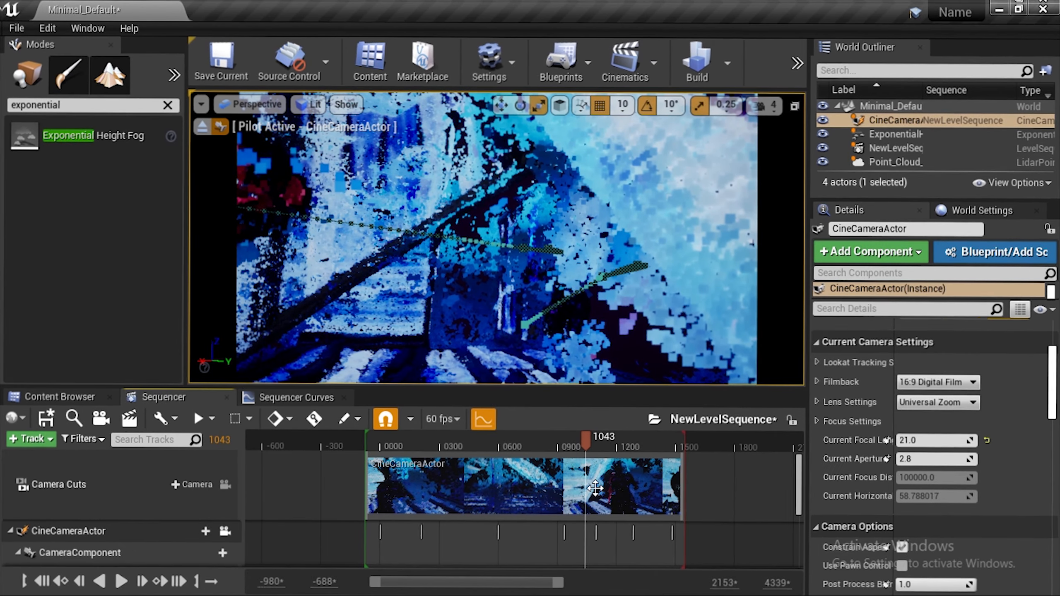
pyautogui.click(457, 445)
pyautogui.scroll(-5, 522, 503)
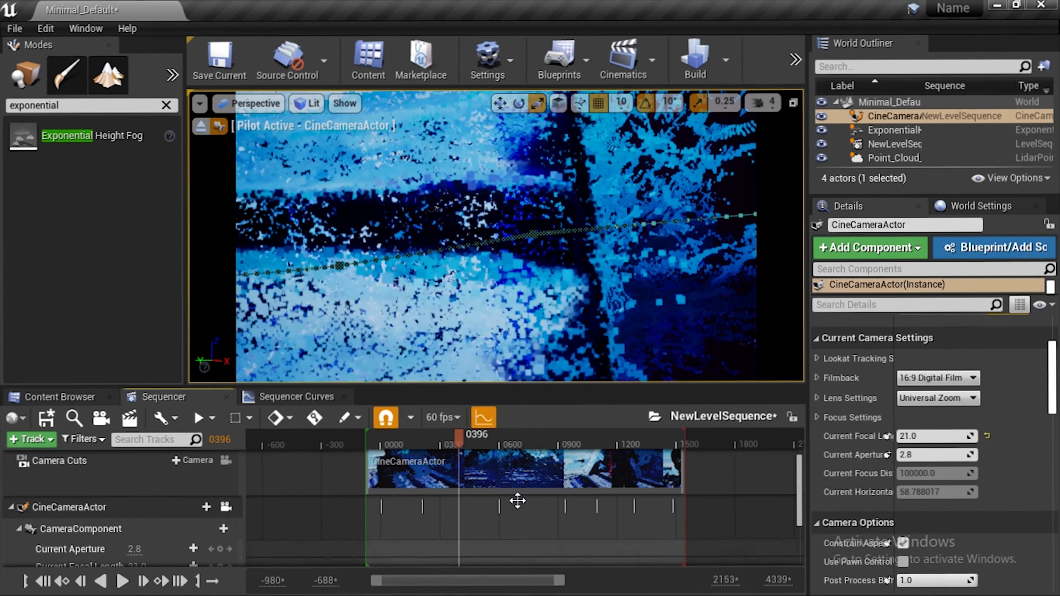
pyautogui.scroll(5, 529, 508)
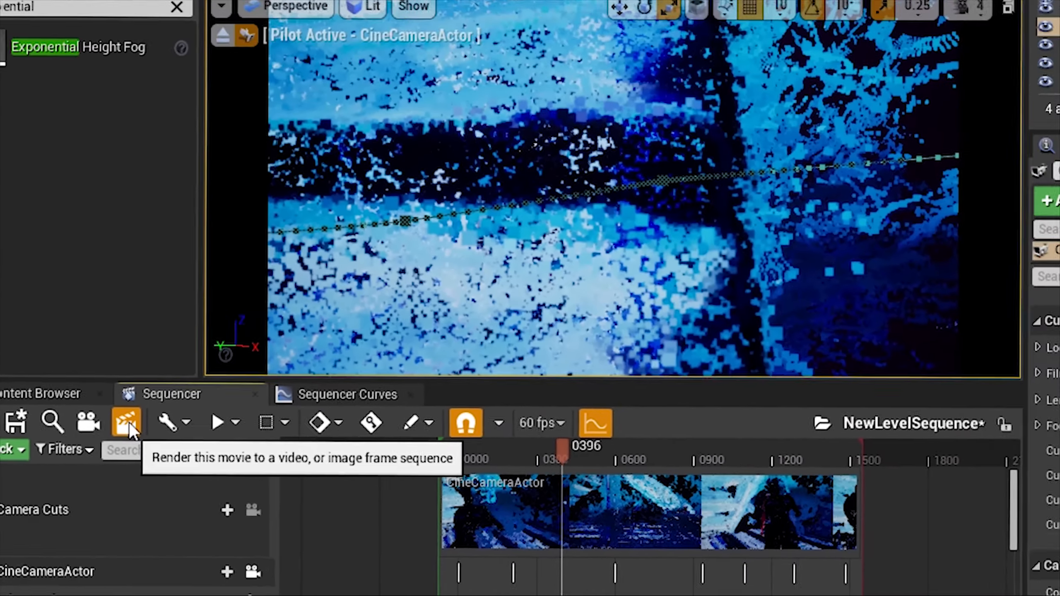
# Open the movie render settings, choose Video Sequence (avi) as the image output format, and enable a custom frame rate of 60 fps
pyautogui.click(127, 423)
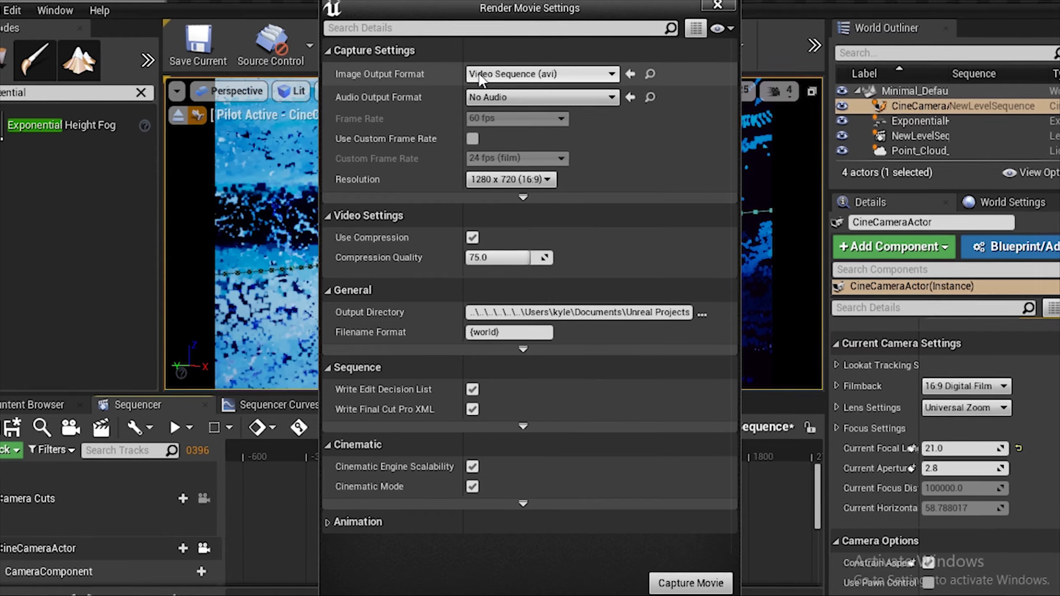
pyautogui.click(479, 79)
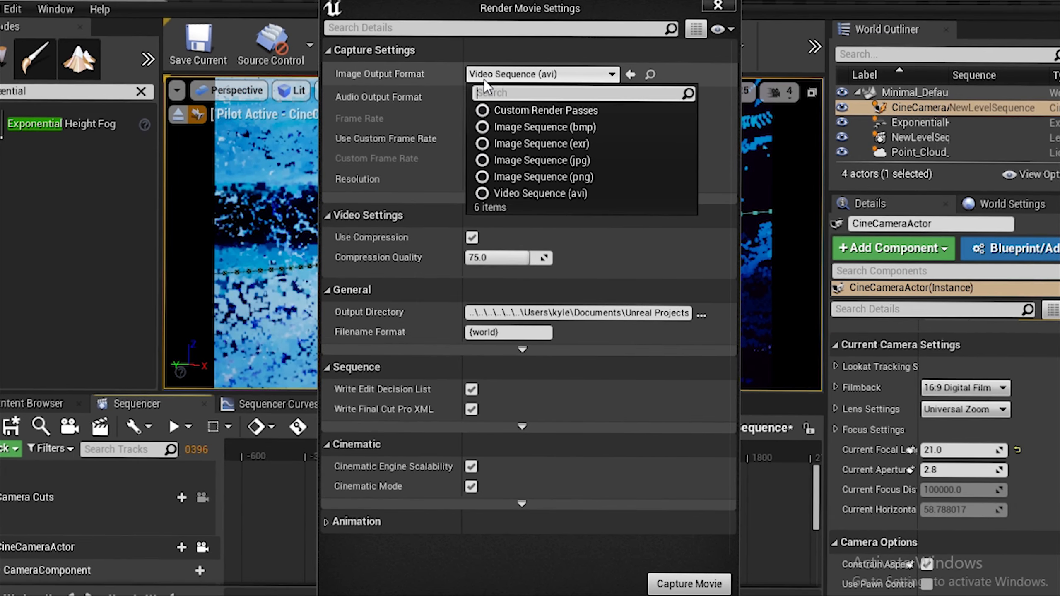
pyautogui.click(513, 192)
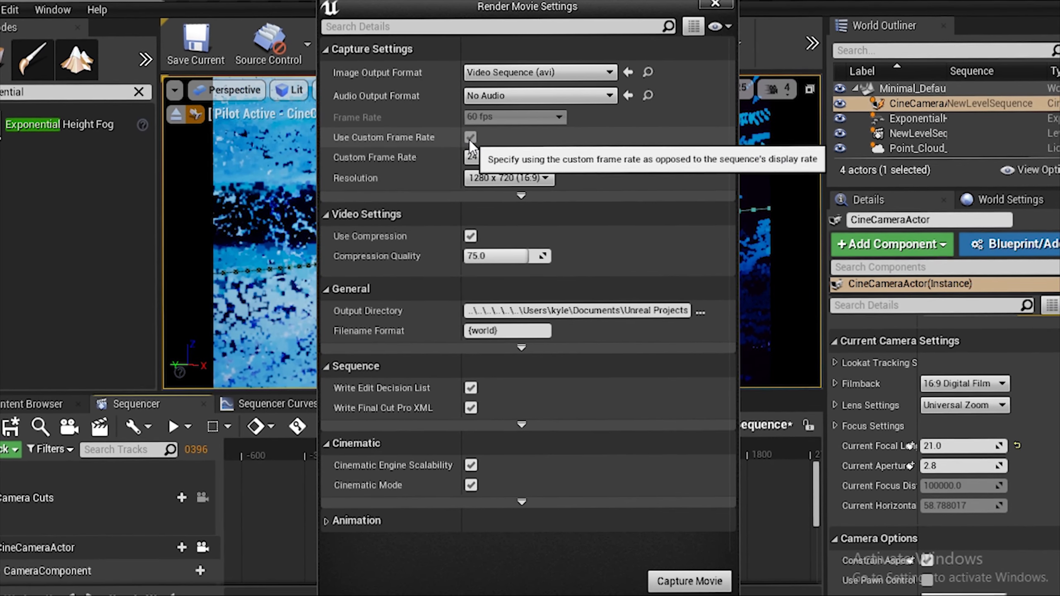
pyautogui.click(470, 138)
pyautogui.click(520, 157)
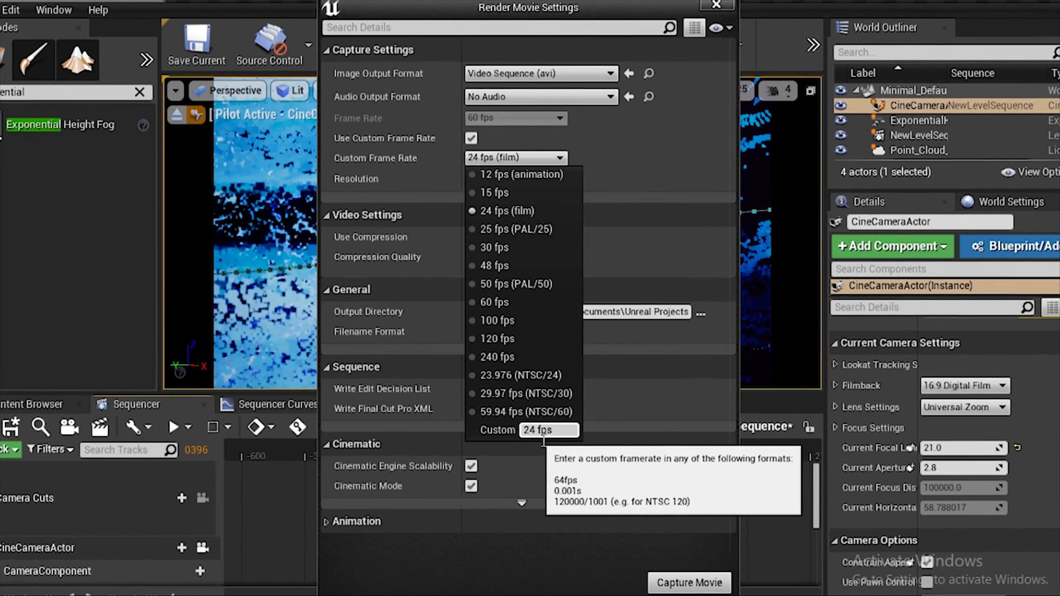
pyautogui.click(476, 300)
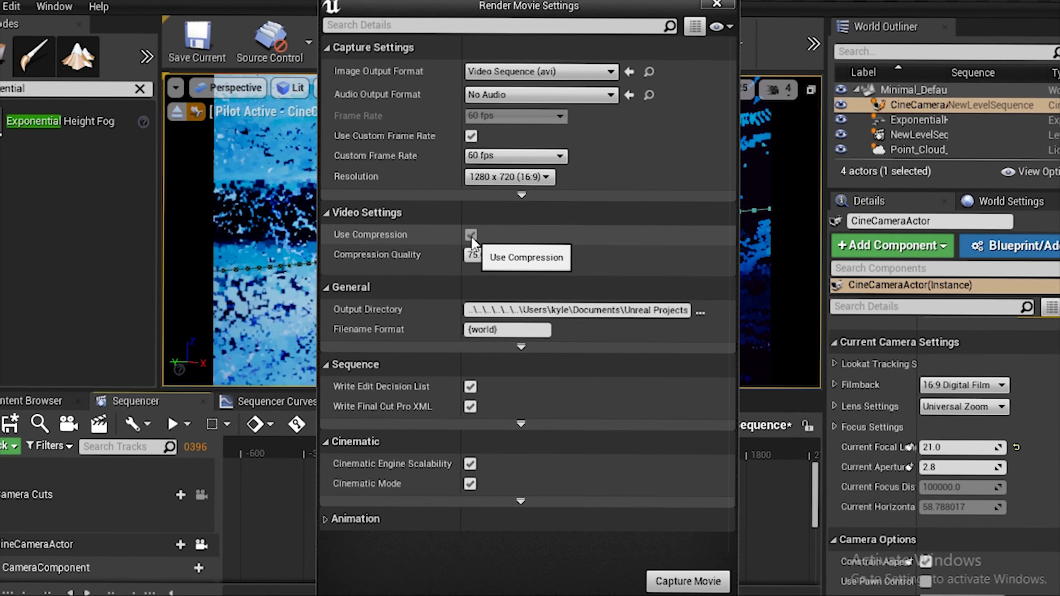
# Turn off video compression, set the resolution to 3840 x 2160 (16:9), and start the movie capture, saving the selected content
pyautogui.click(471, 237)
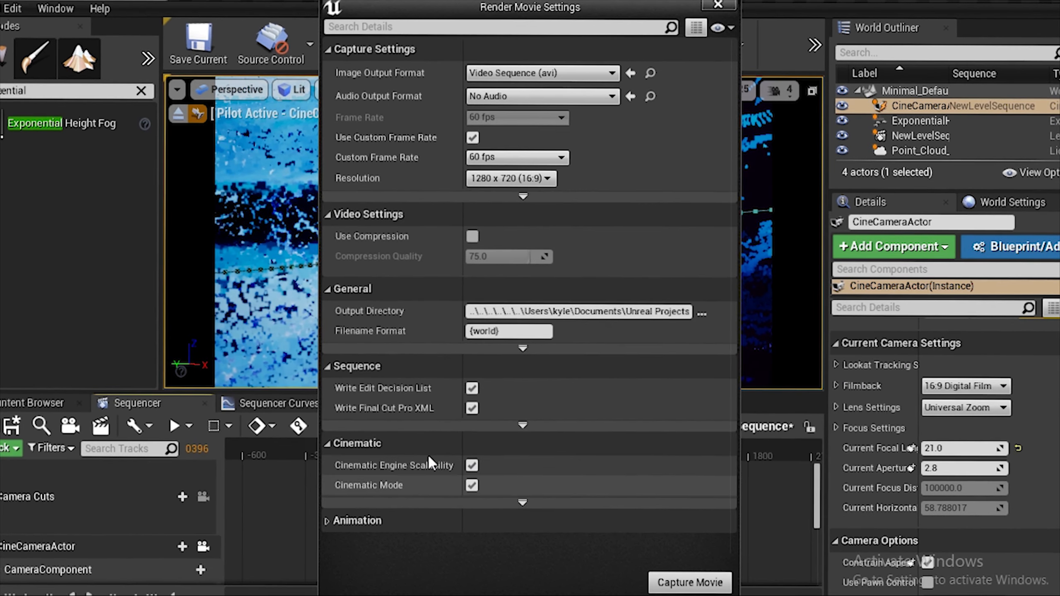
pyautogui.click(532, 179)
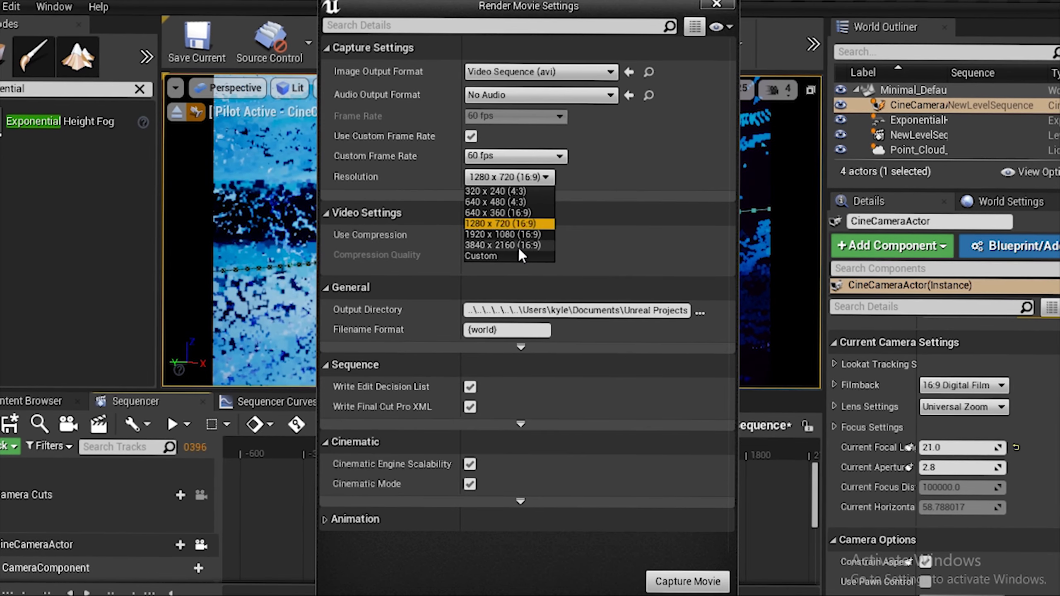
pyautogui.click(518, 246)
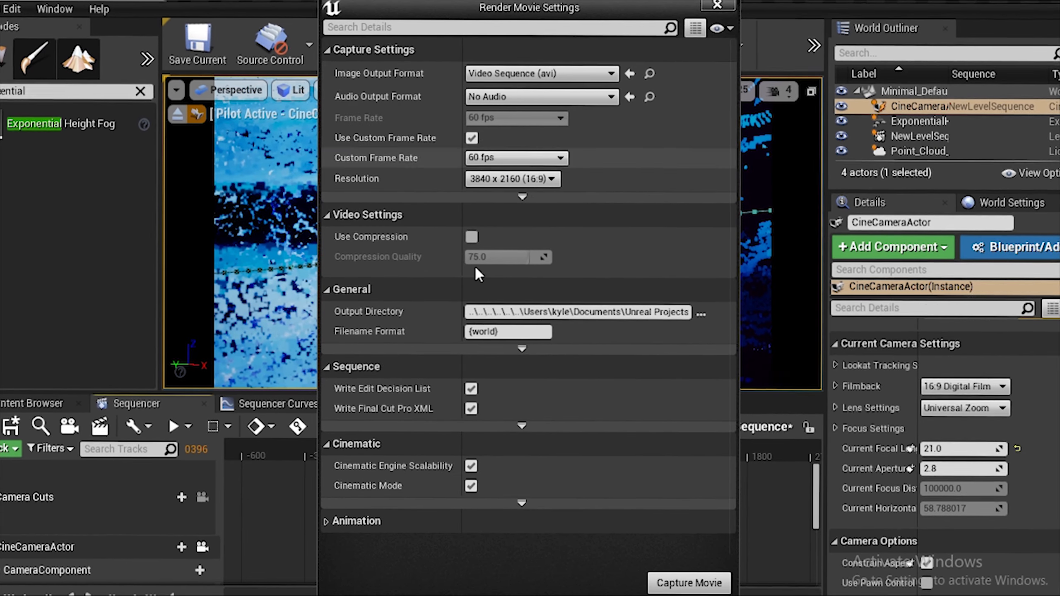
pyautogui.click(687, 584)
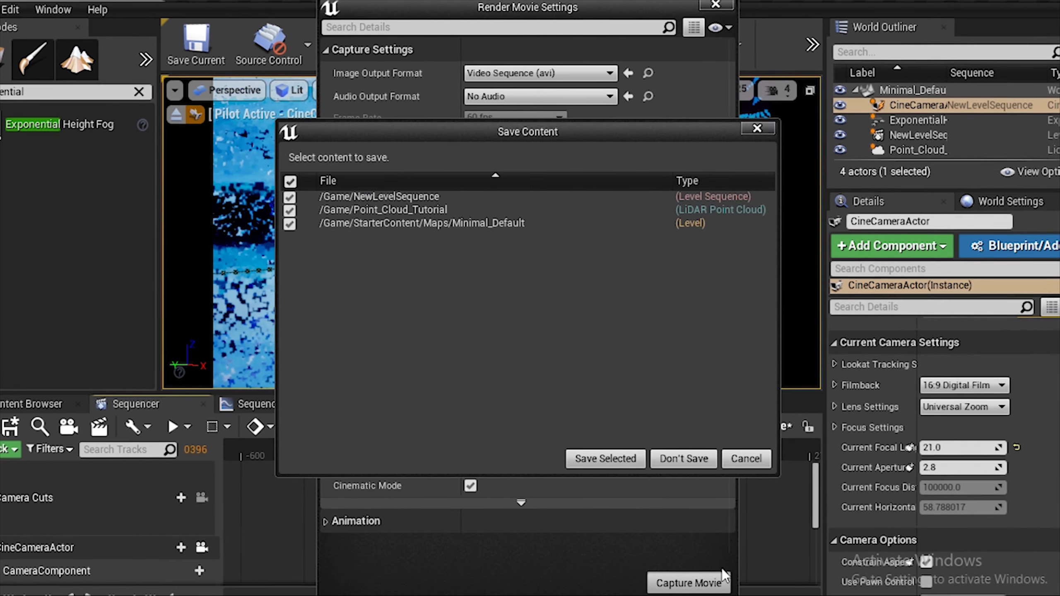
pyautogui.click(621, 459)
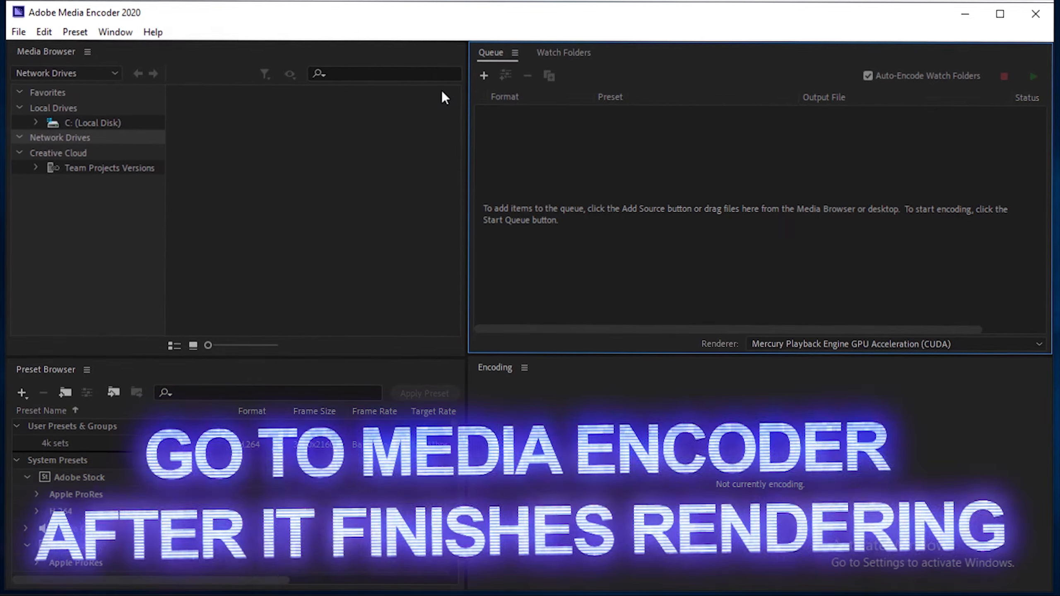
# In Adobe Media Encoder, add the rendered Minimal_Default video from the VideoCaptures folder to the queue and open its export settings
pyautogui.click(129, 585)
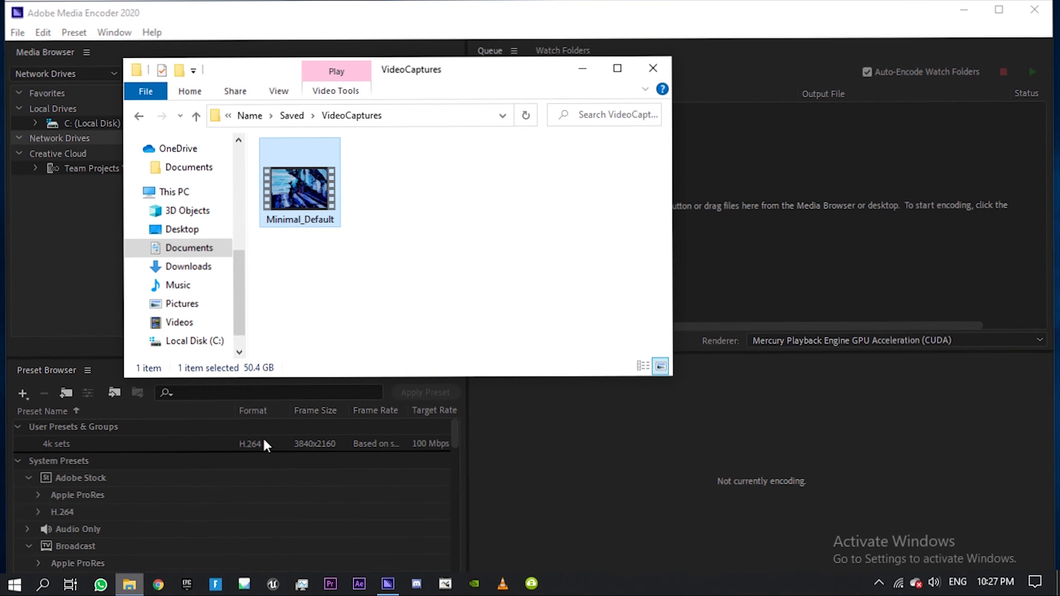
pyautogui.moveTo(270, 204); pyautogui.dragTo(851, 228)
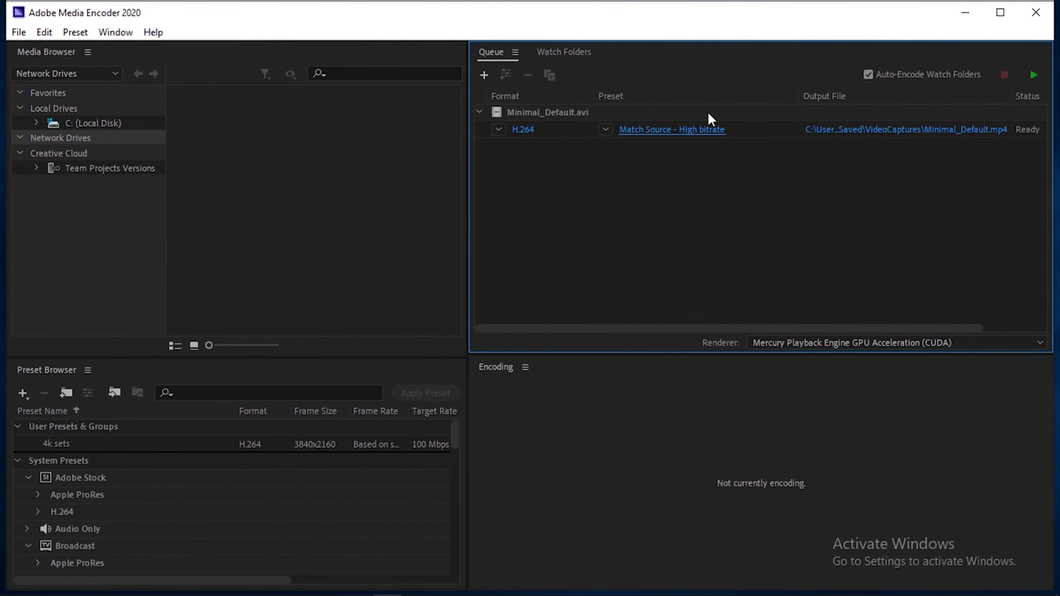
pyautogui.click(692, 129)
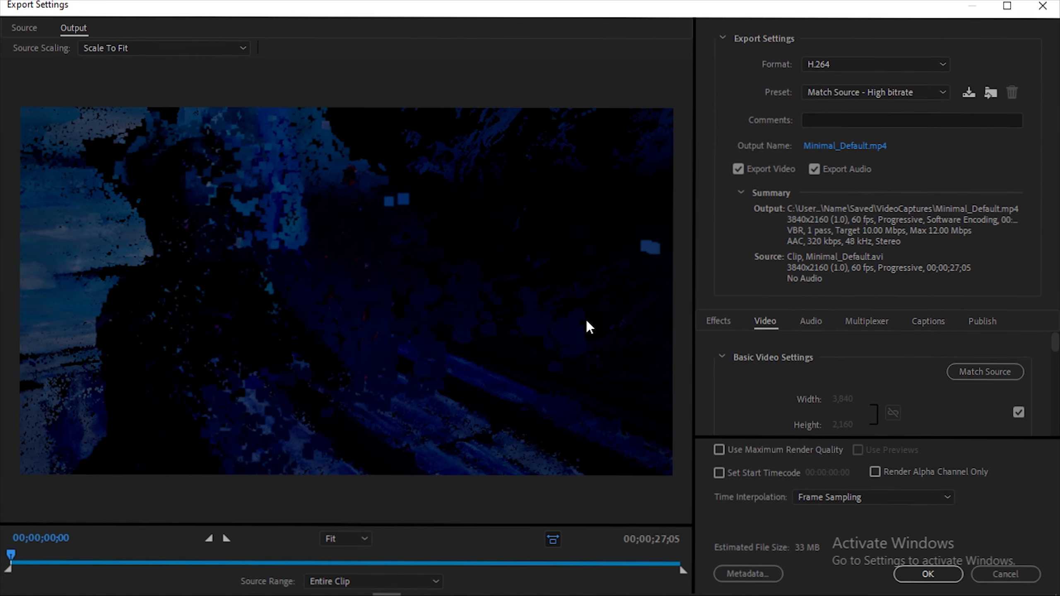
# Choose H.264 as the export format and look through the presets, keeping Match Source - High bitrate
pyautogui.click(840, 66)
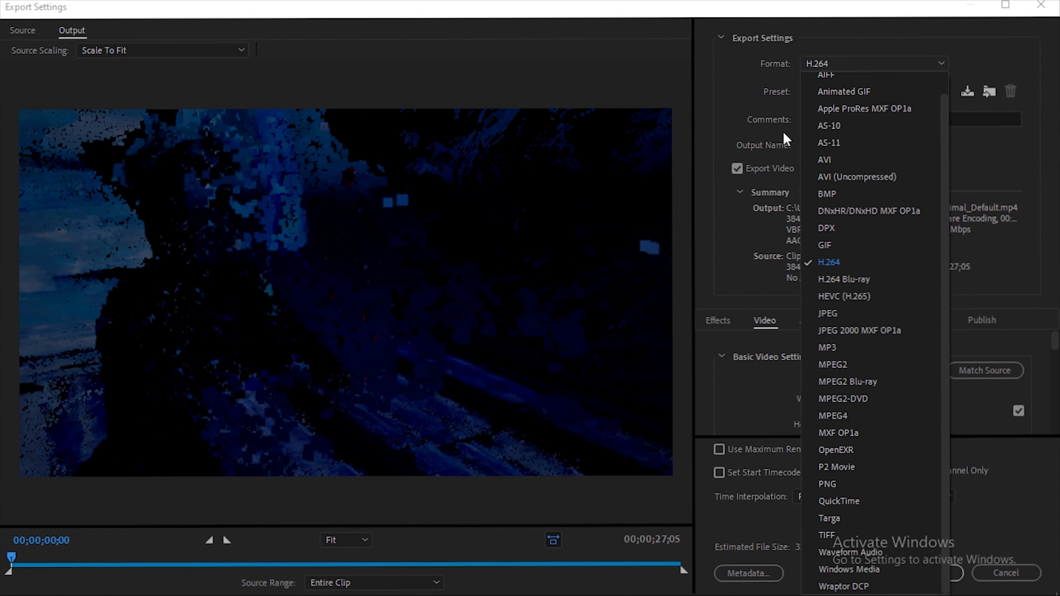
pyautogui.click(835, 258)
pyautogui.click(914, 91)
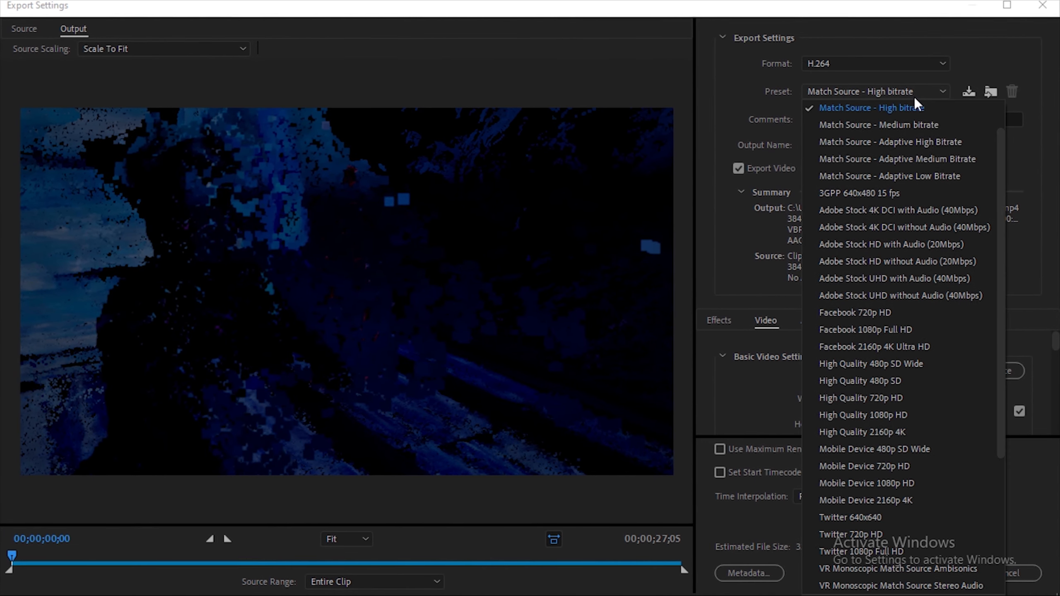
pyautogui.scroll(-5, 876, 449)
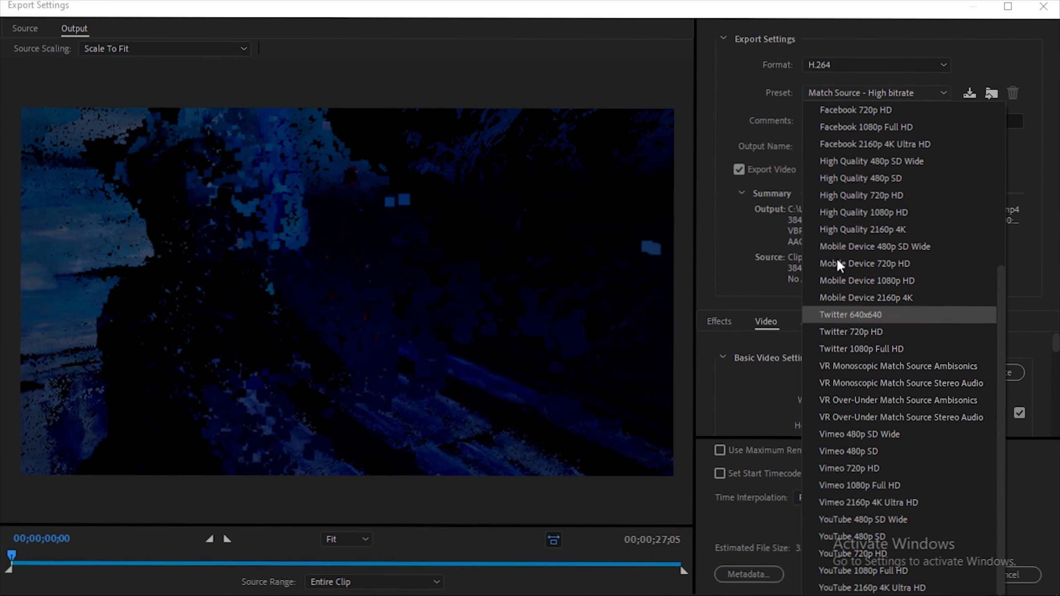
pyautogui.click(707, 265)
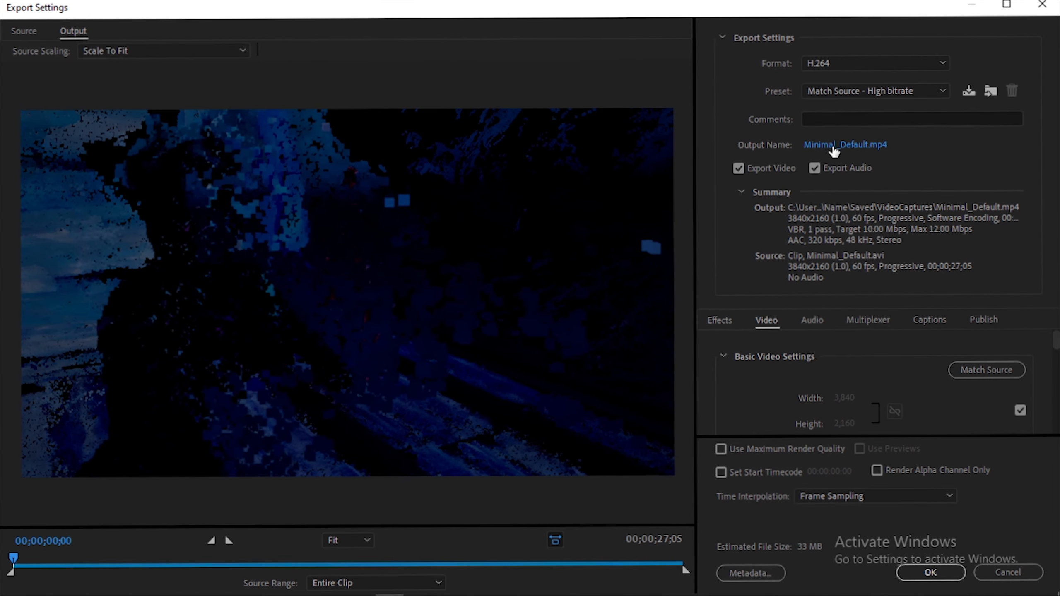
# Turn off source matching for the output's width and height and for its frame rate
pyautogui.scroll(-2, 915, 367)
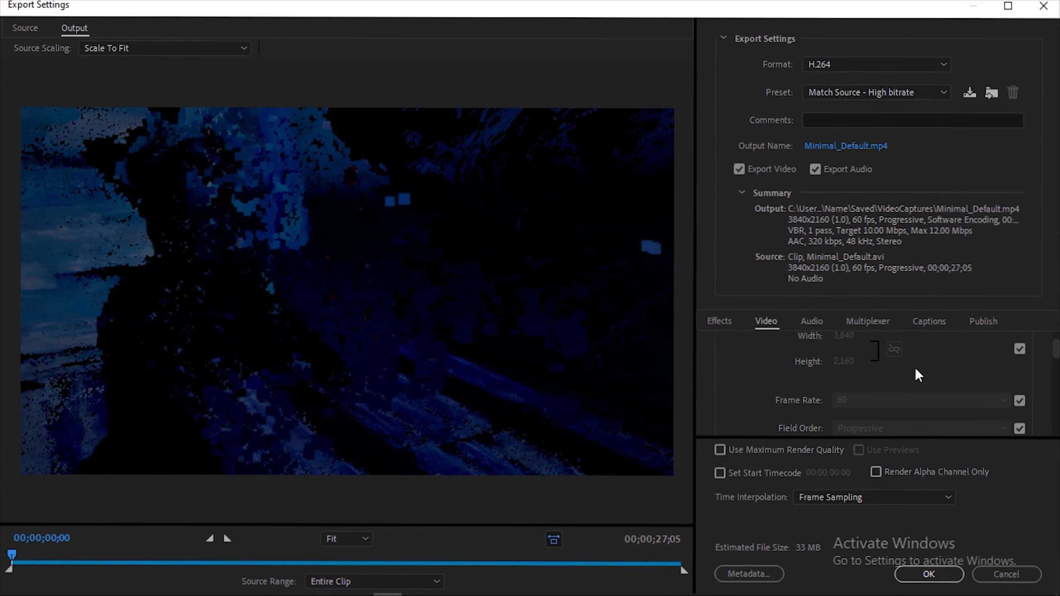
pyautogui.click(1020, 349)
pyautogui.scroll(-1, 968, 386)
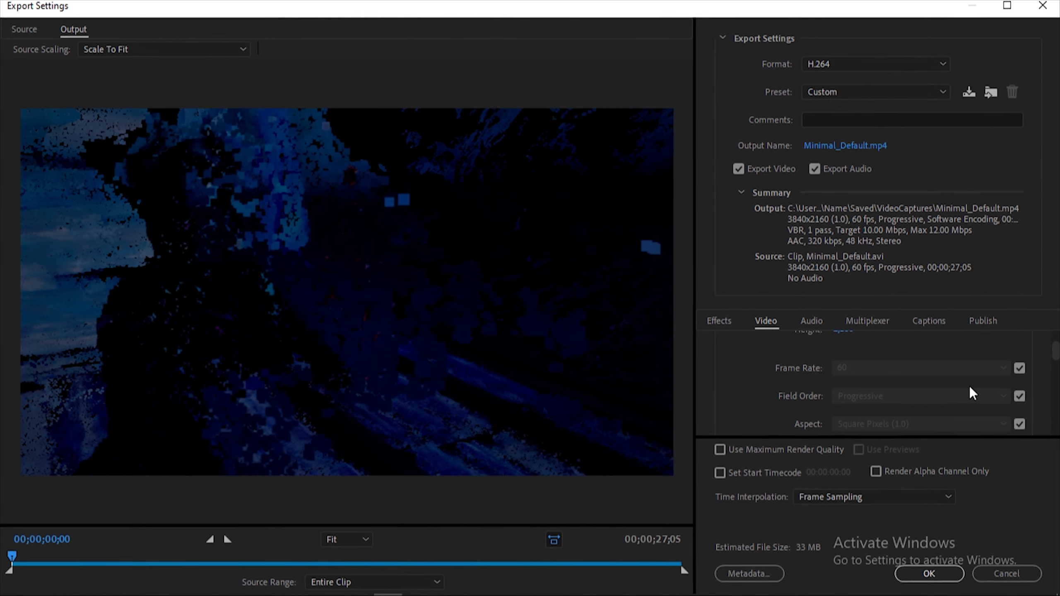
pyautogui.click(1018, 368)
# Enable Render at Maximum Depth and Use Maximum Render Quality for the export
pyautogui.scroll(-2, 776, 390)
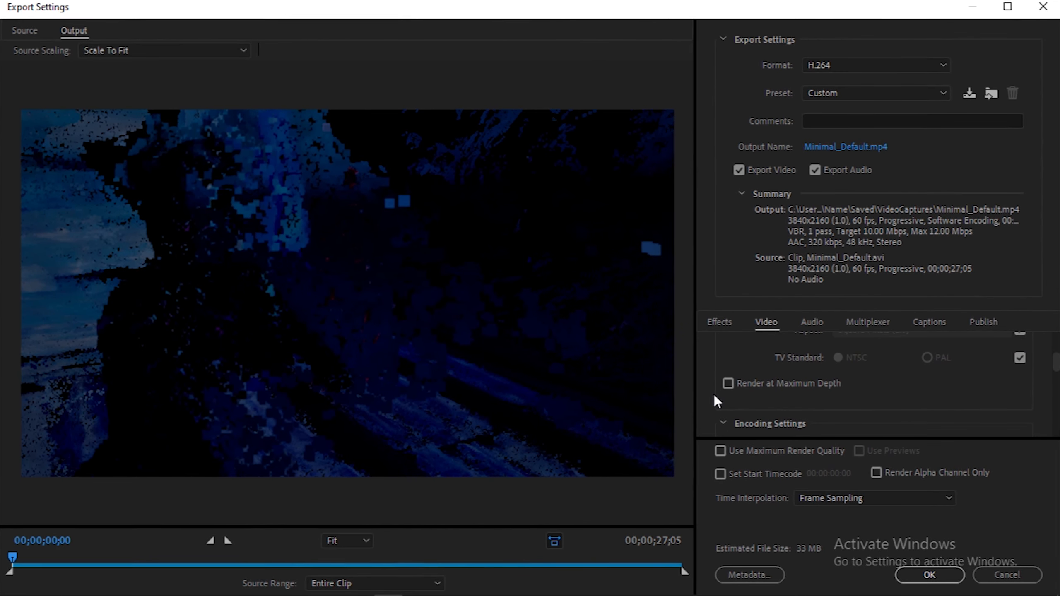
pyautogui.click(728, 382)
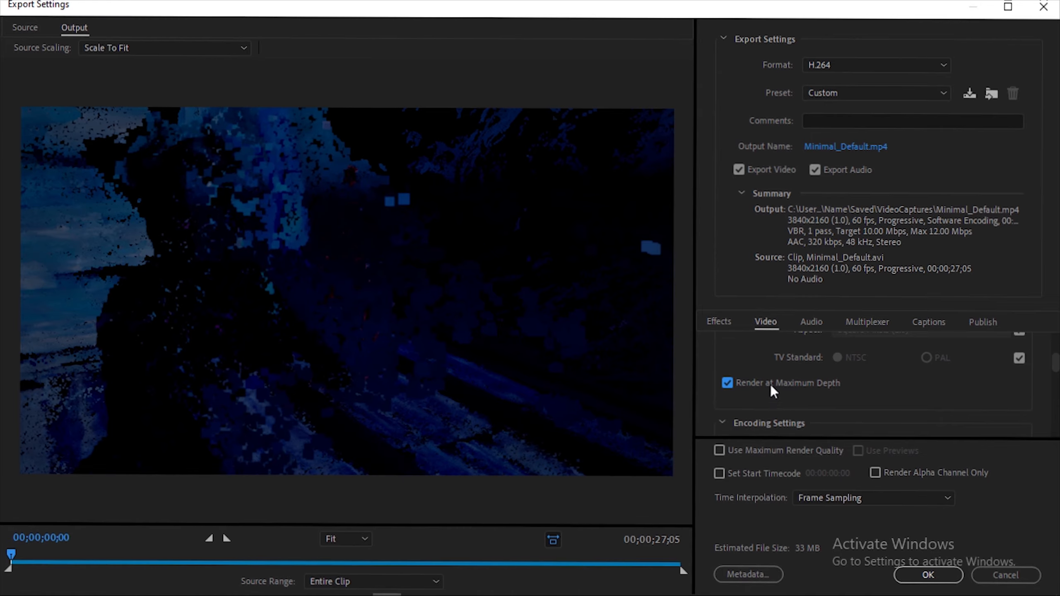
pyautogui.click(718, 451)
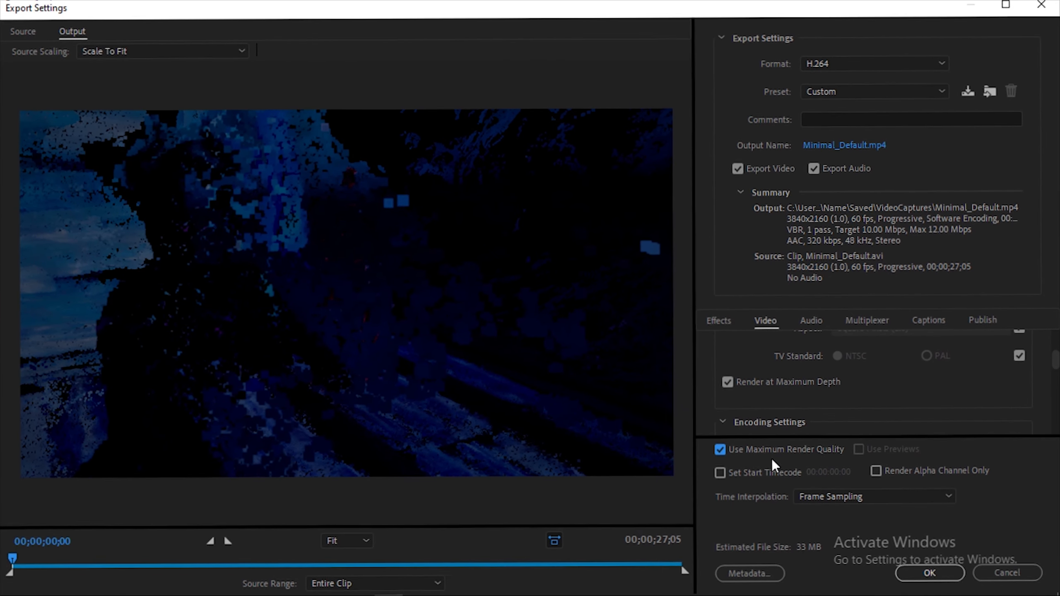
# Turn off source matching for the encoding profile and level, and set the profile to High and the level to 5.2
pyautogui.scroll(-3, 796, 398)
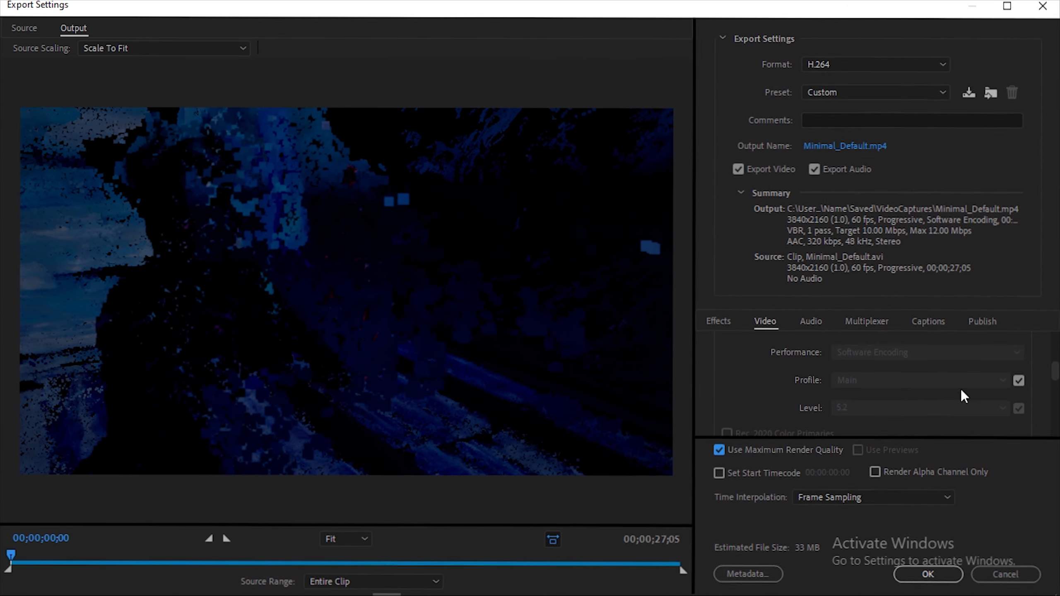
pyautogui.click(1018, 381)
pyautogui.click(878, 382)
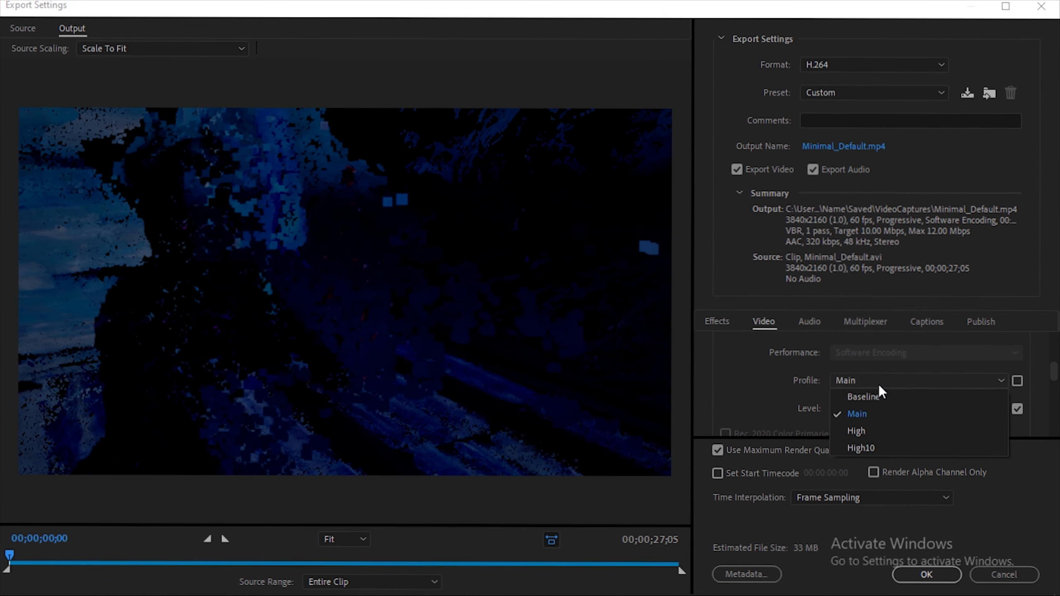
pyautogui.click(857, 431)
pyautogui.click(1018, 407)
pyautogui.click(926, 409)
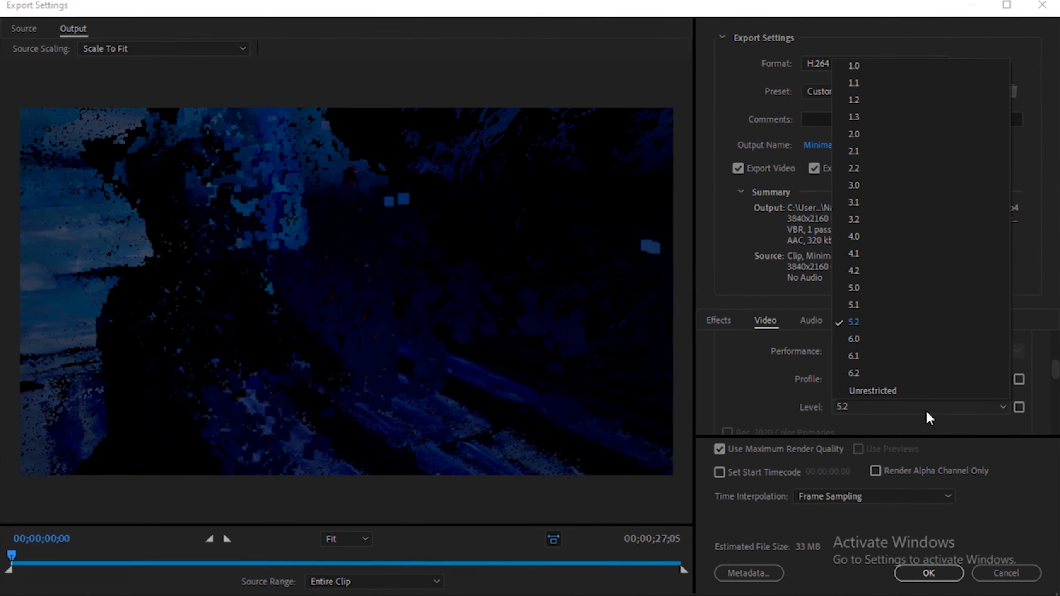
pyautogui.click(883, 328)
pyautogui.click(761, 396)
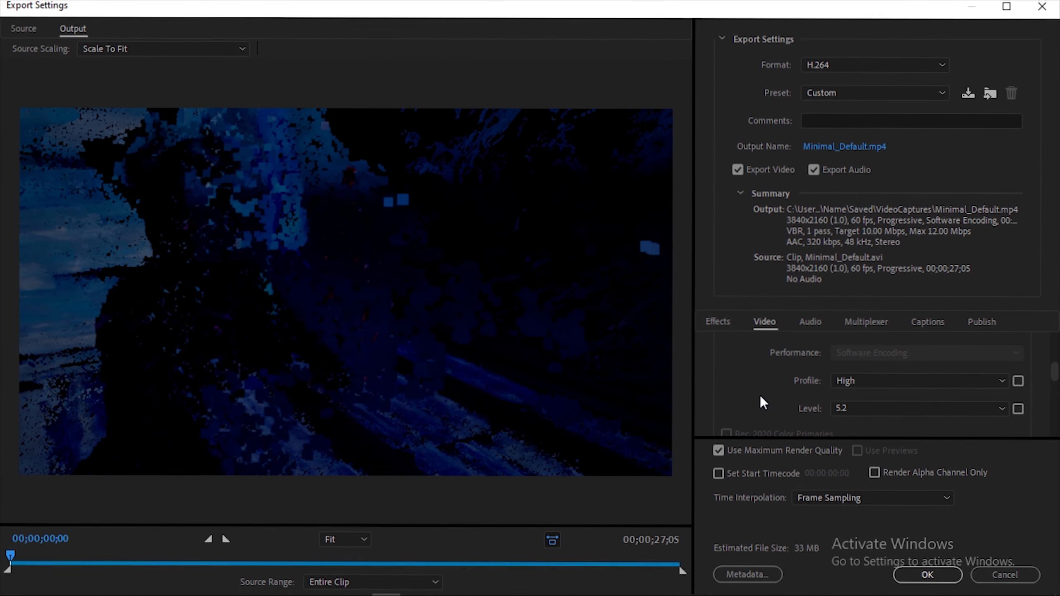
# Review the video settings, accept the export settings, and start encoding the queued Minimal_Default video
pyautogui.scroll(5, 760, 394)
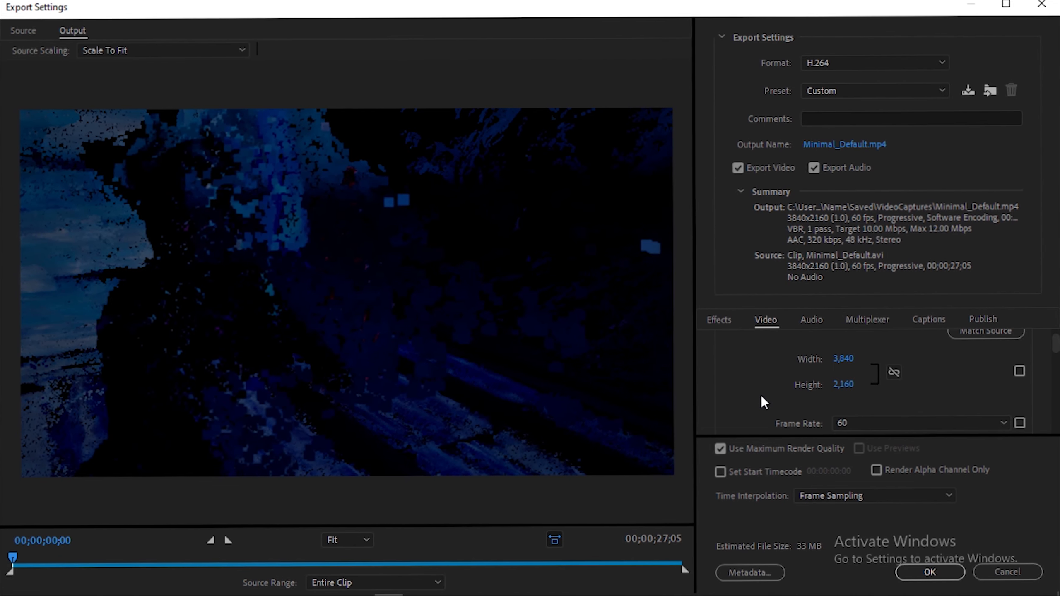
pyautogui.scroll(-1, 760, 394)
pyautogui.scroll(2, 760, 394)
pyautogui.scroll(-5, 830, 400)
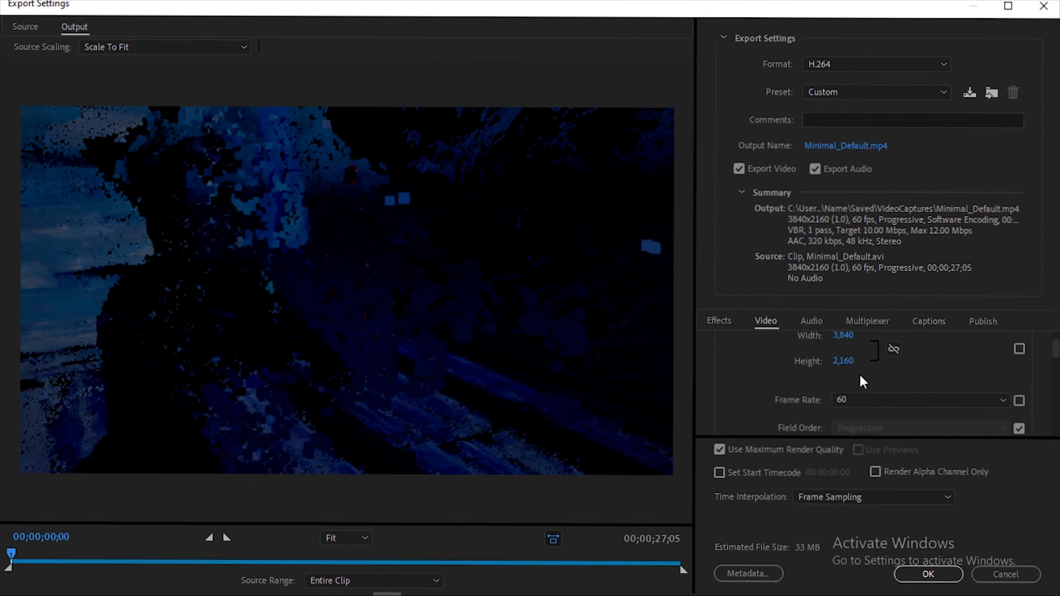
pyautogui.scroll(2, 814, 398)
pyautogui.scroll(-2, 815, 398)
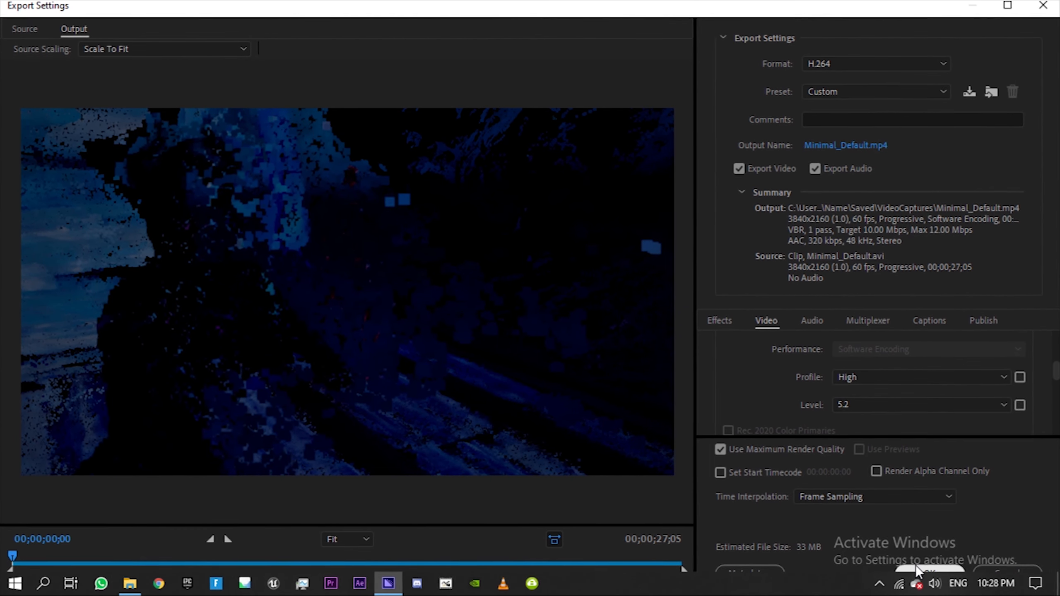
pyautogui.click(930, 573)
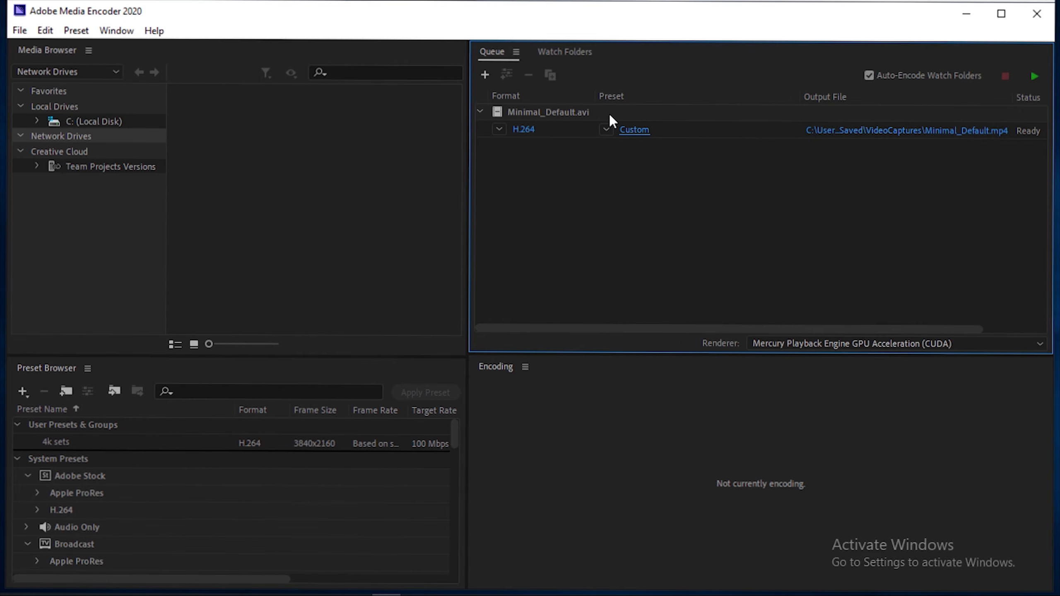
pyautogui.click(609, 114)
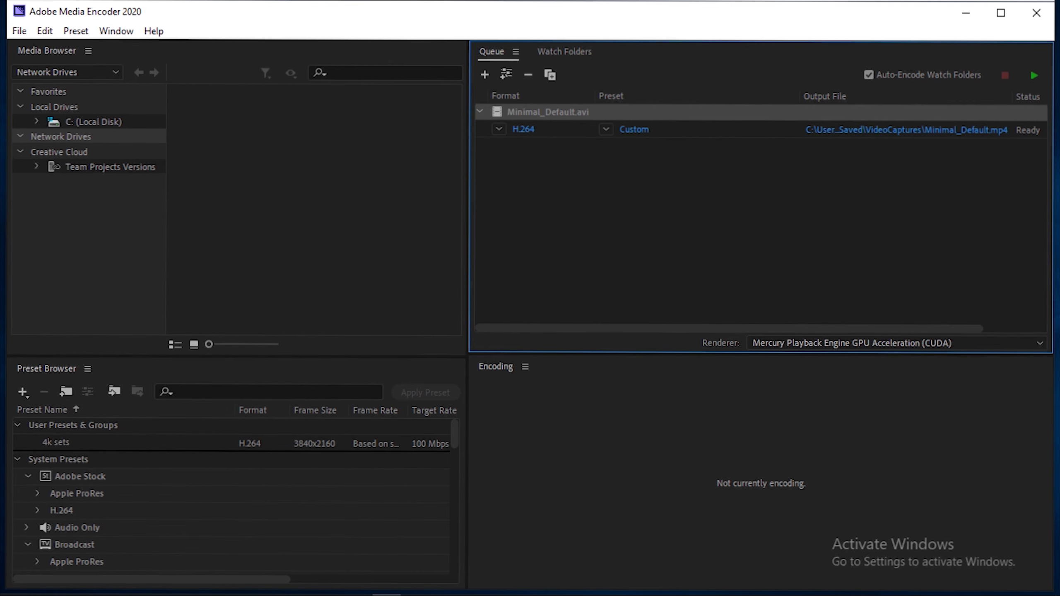
pyautogui.click(1033, 73)
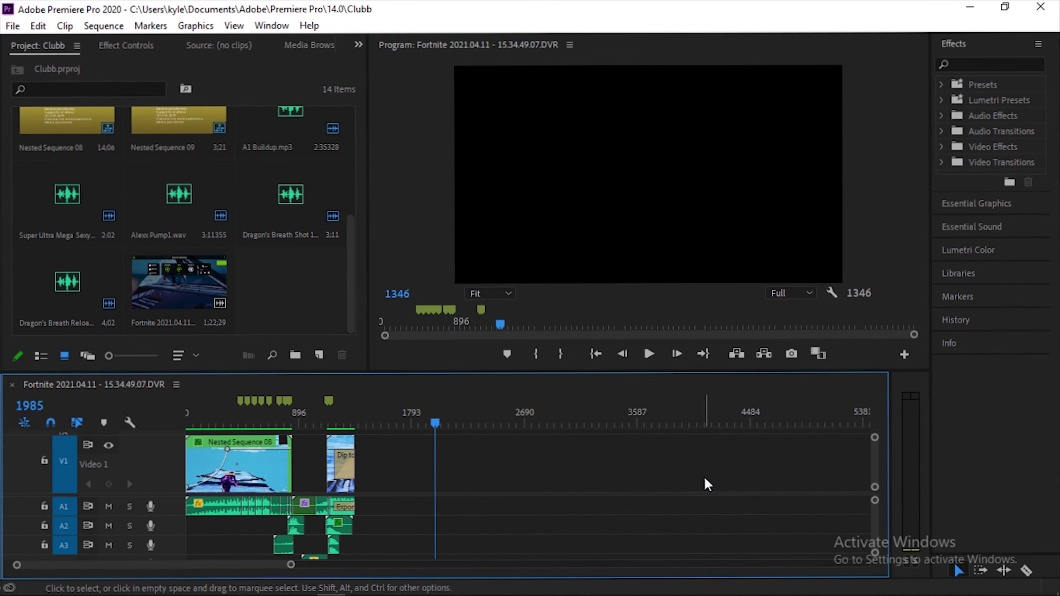
# In Adobe Premiere Pro, import PC.mp4 and place it on the Video 1 track after the existing clips
pyautogui.doubleClick(279, 282)
pyautogui.scroll(5, 346, 287)
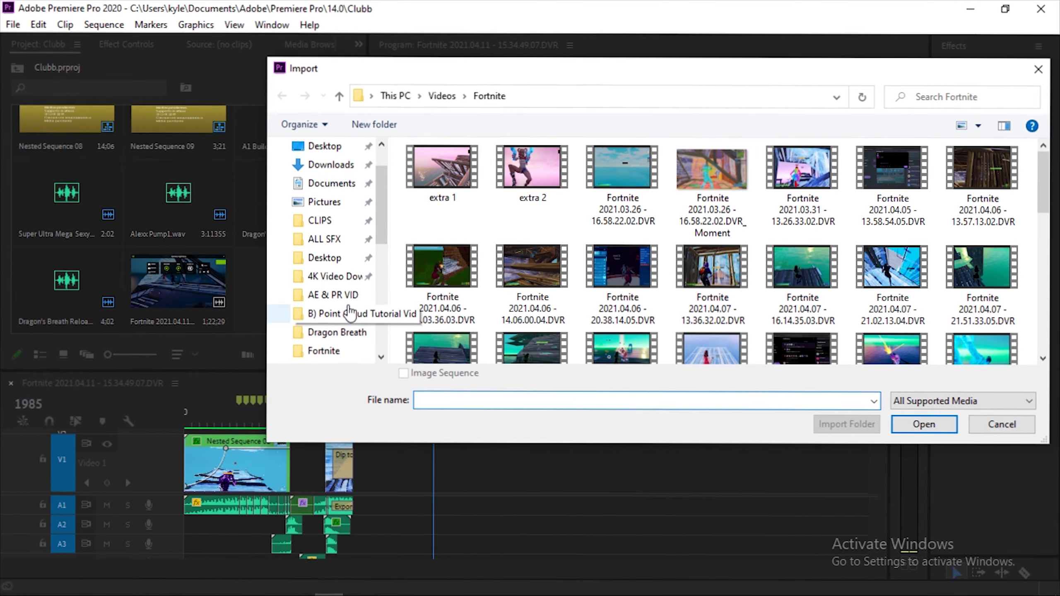
pyautogui.click(327, 165)
pyautogui.doubleClick(472, 227)
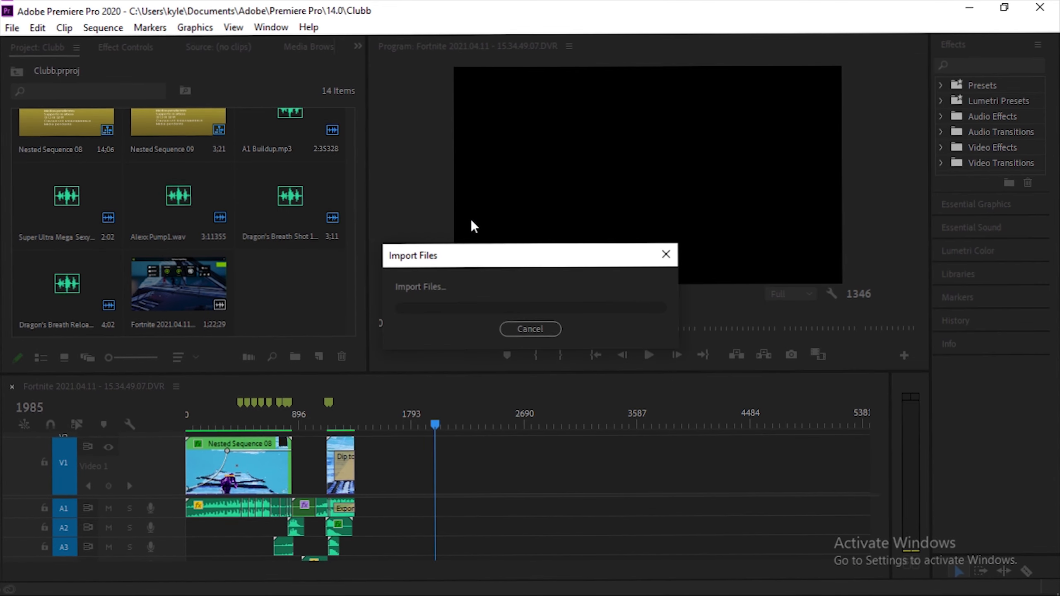
pyautogui.moveTo(287, 315); pyautogui.dragTo(467, 462)
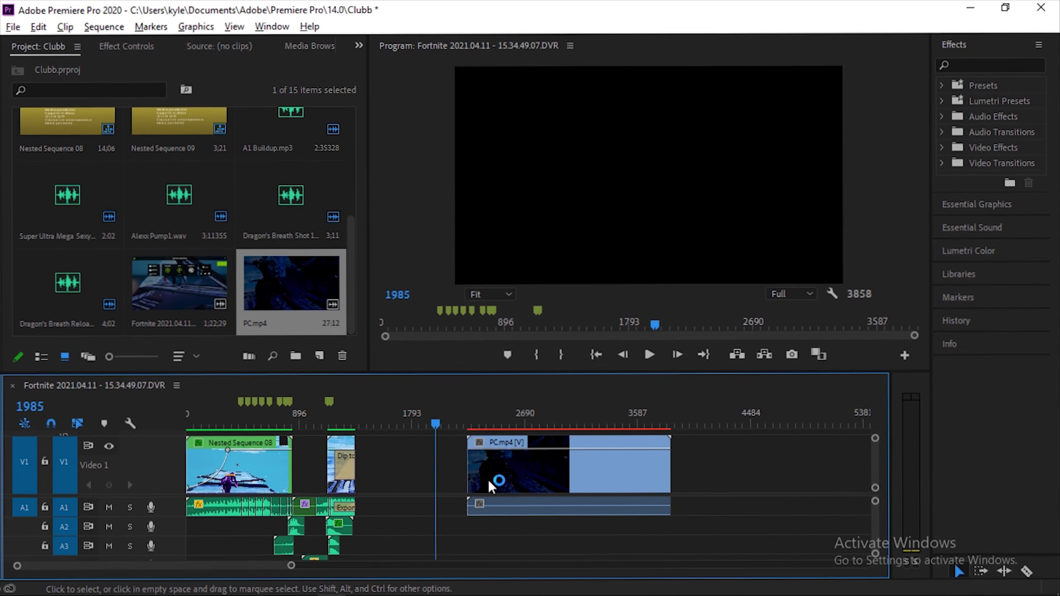
# Unlink the PC.mp4 clip's audio from its video and delete the audio part
pyautogui.keyDown('alt'); pyautogui.scroll(-1, 489, 484); pyautogui.keyUp('alt')
pyautogui.click(447, 476)
pyautogui.rightClick(446, 476)
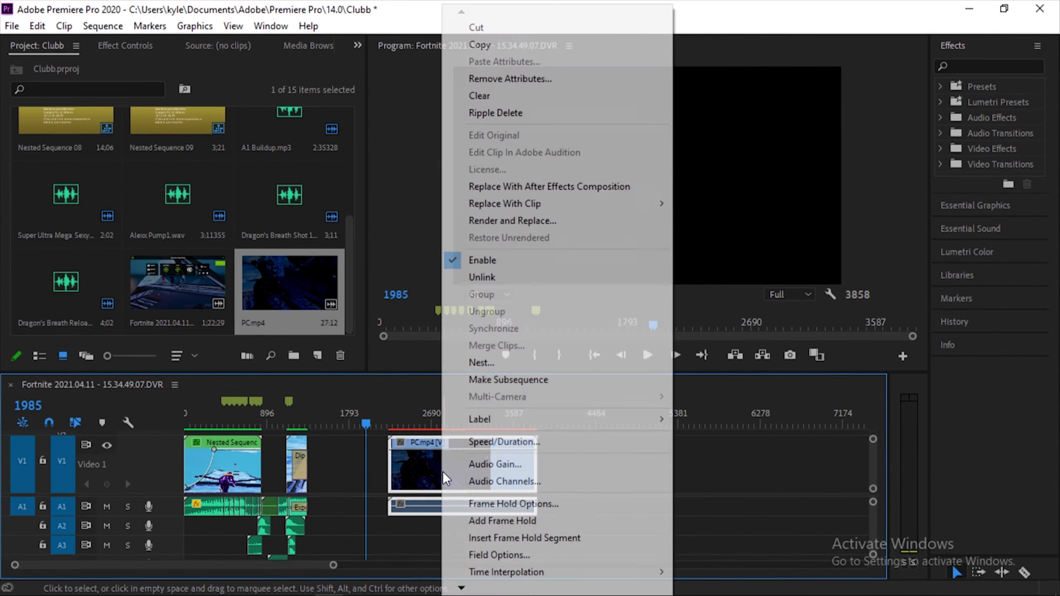
pyautogui.click(501, 277)
pyautogui.click(434, 508)
pyautogui.press('Delete')
# Check the PC.mp4 clip's framing at several points and apply Scale to Frame Size to it
pyautogui.click(460, 415)
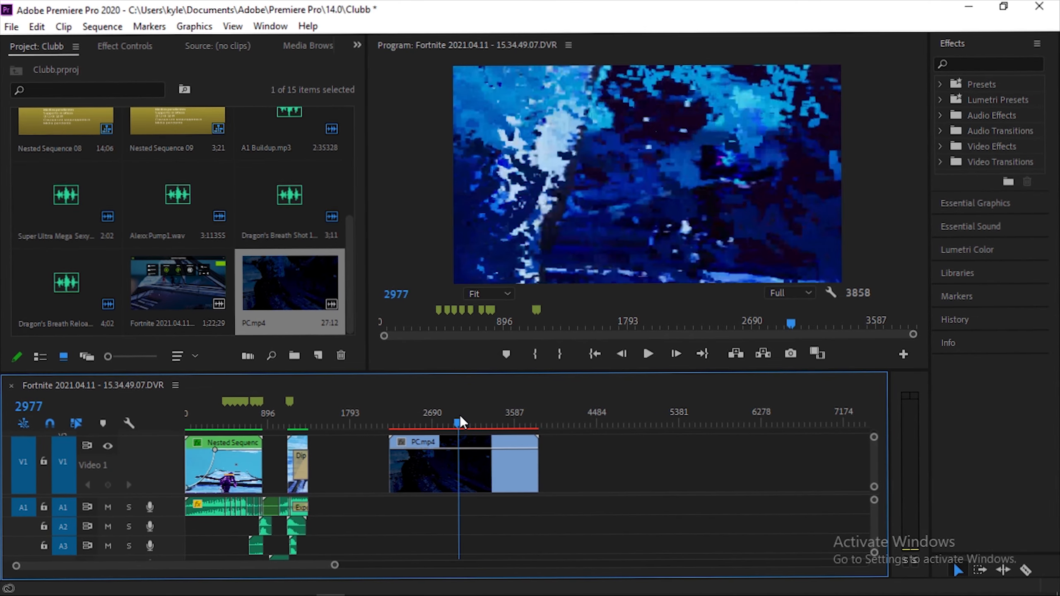
pyautogui.click(447, 466)
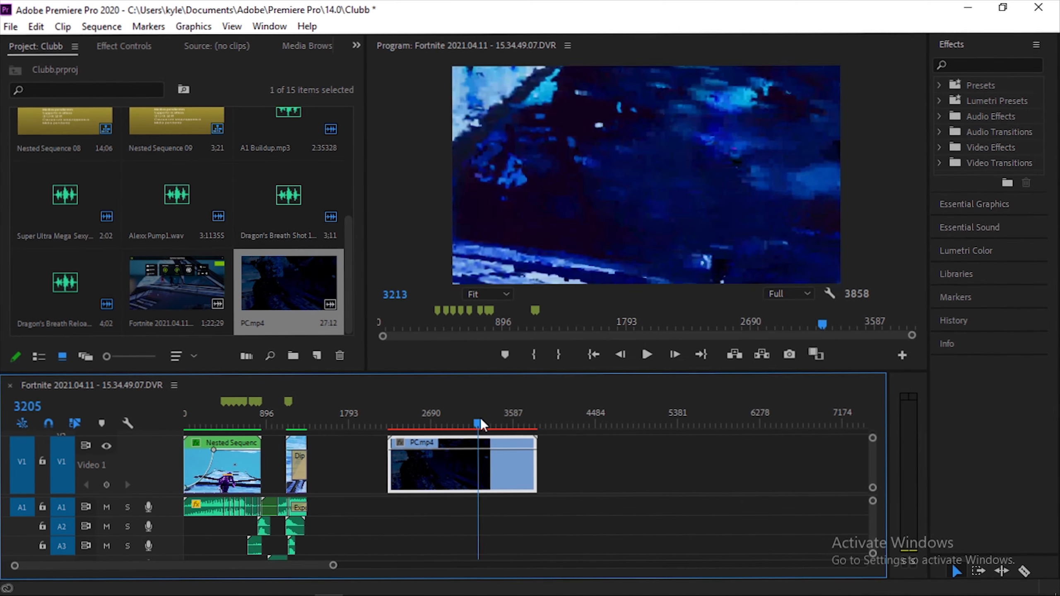
pyautogui.moveTo(480, 424); pyautogui.dragTo(437, 445)
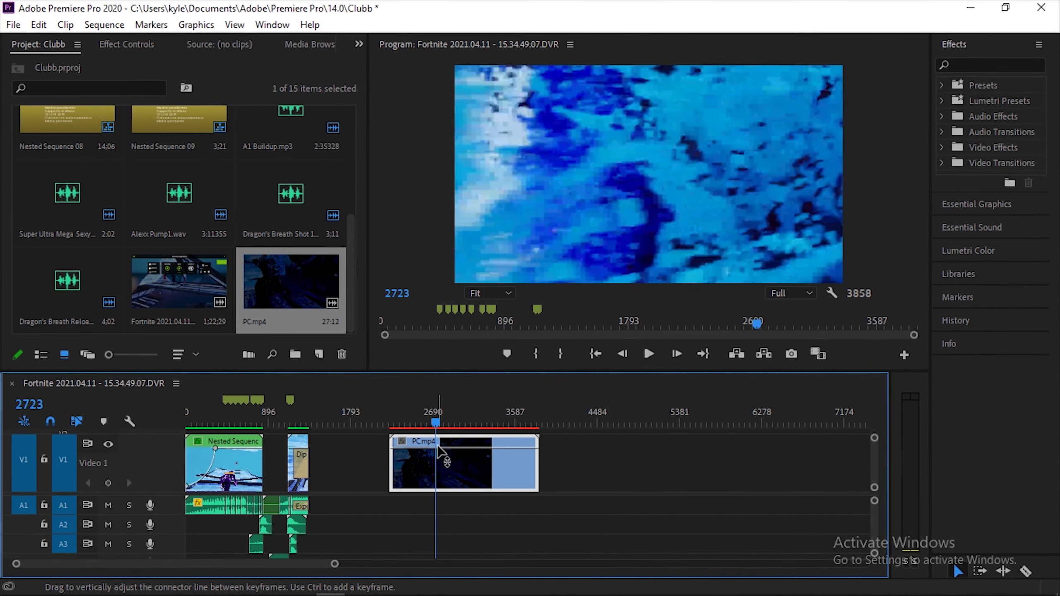
pyautogui.click(417, 423)
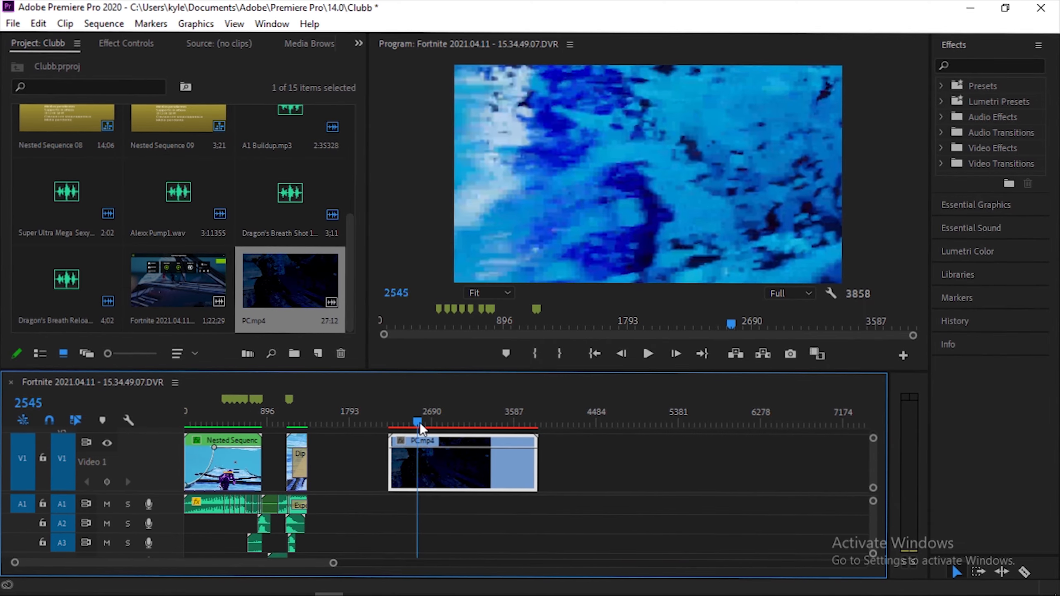
pyautogui.rightClick(429, 472)
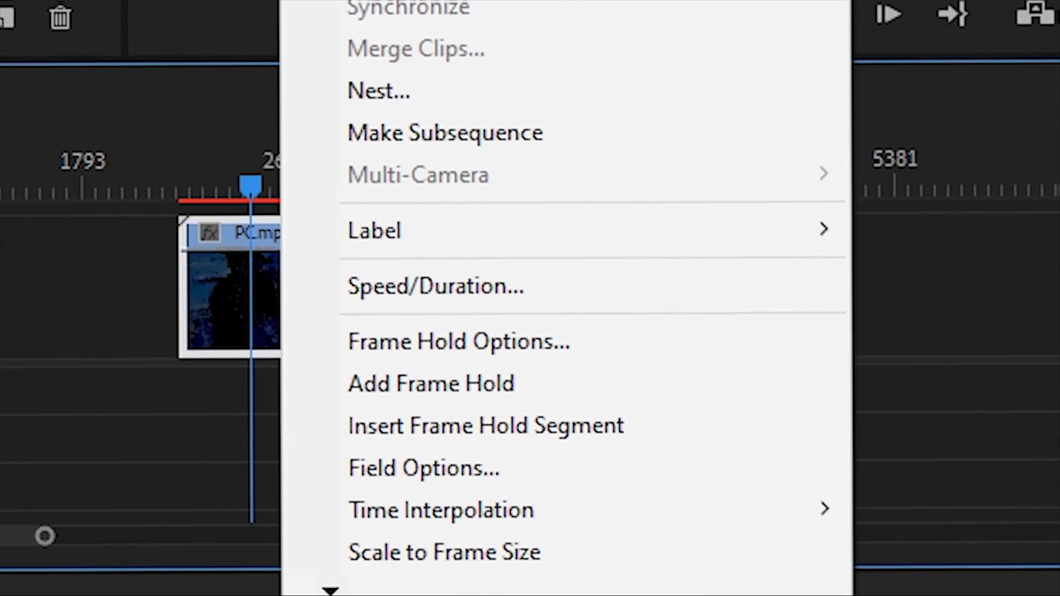
pyautogui.moveTo(453, 587)
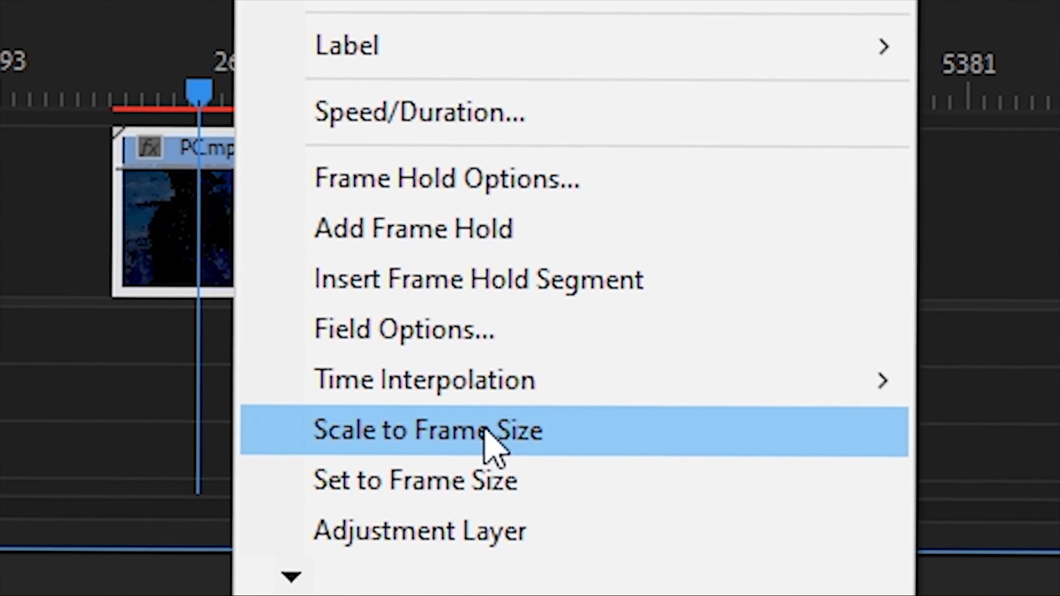
pyautogui.click(493, 446)
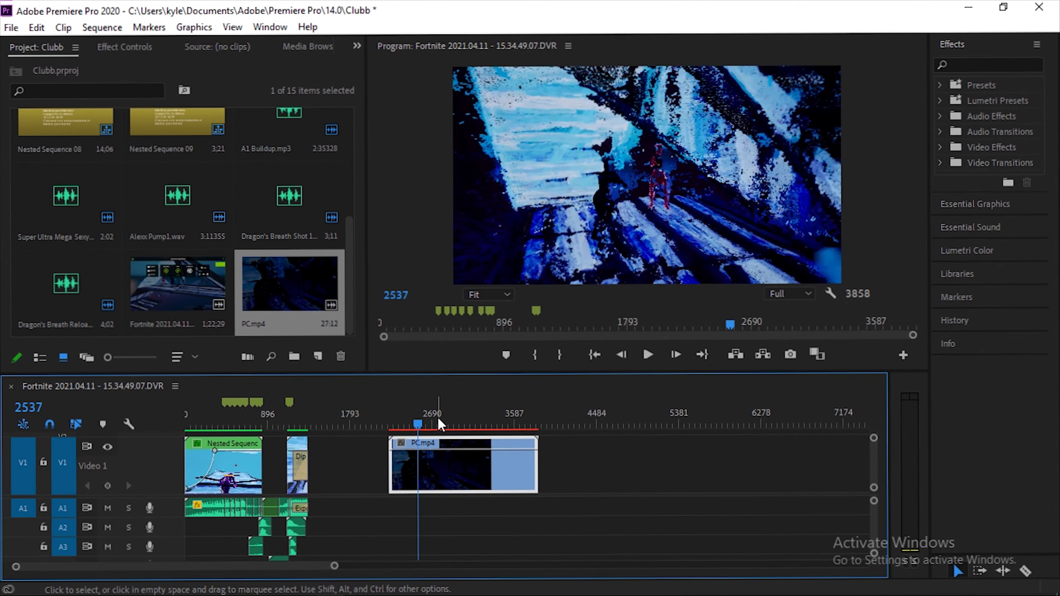
# Preview the scaled PC.mp4 clip at several points, and scrub through the nested sequence of the finished edit
pyautogui.click(435, 421)
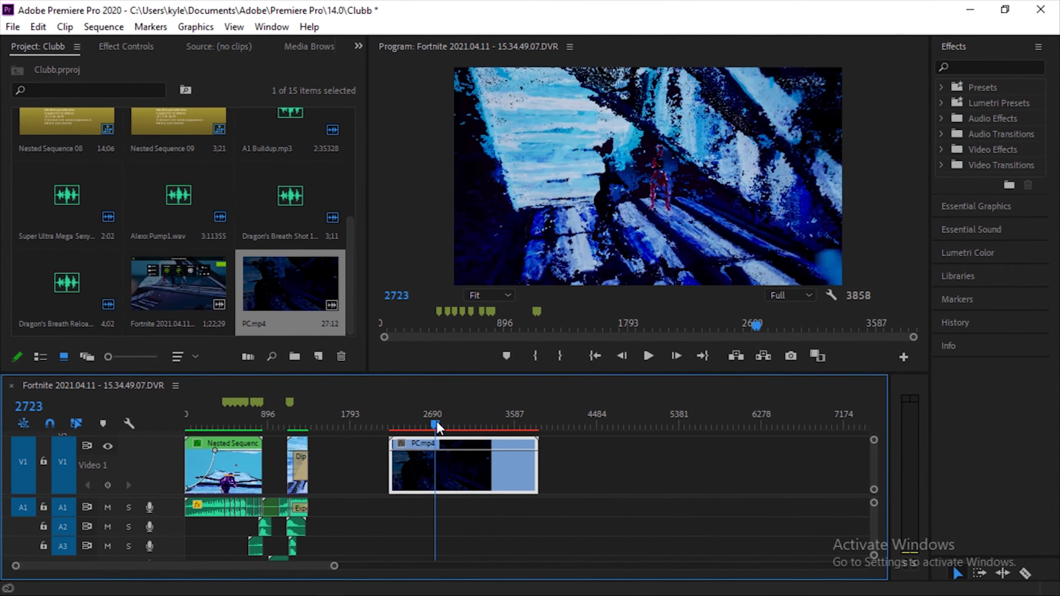
pyautogui.moveTo(452, 424); pyautogui.dragTo(463, 426)
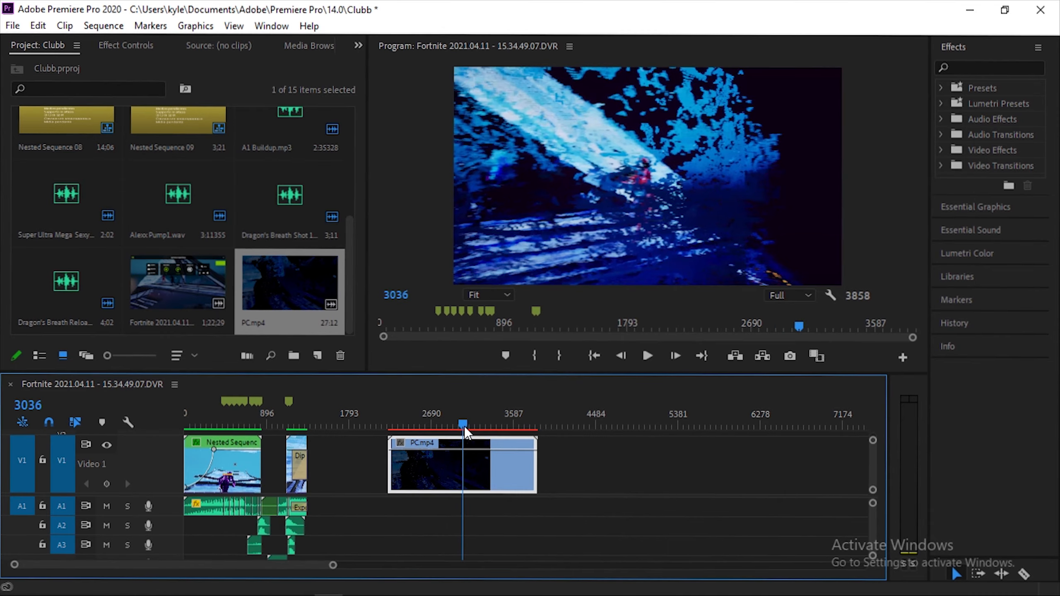
pyautogui.click(471, 425)
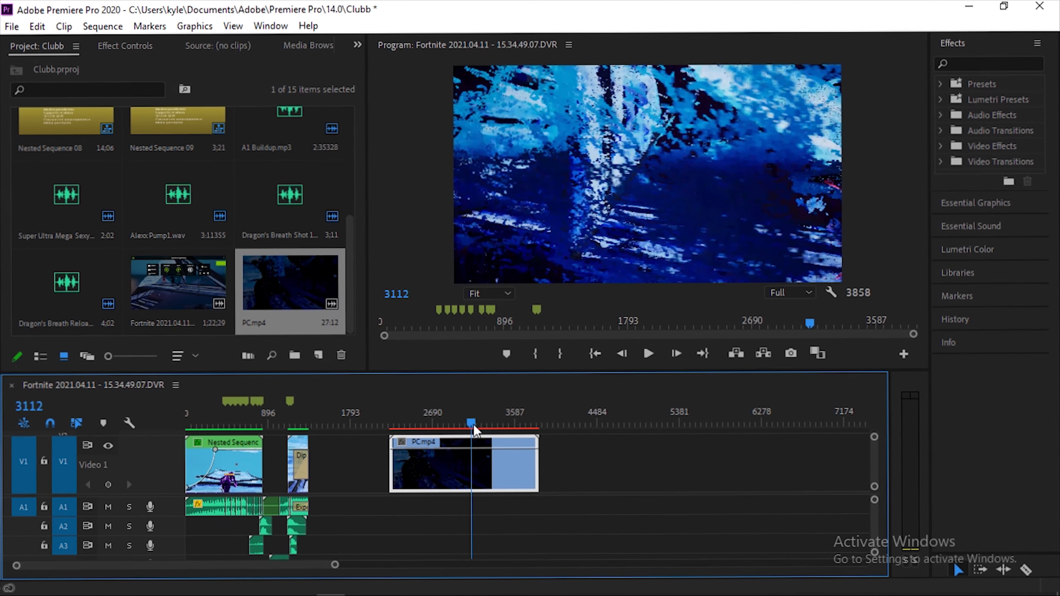
pyautogui.click(480, 423)
pyautogui.click(489, 423)
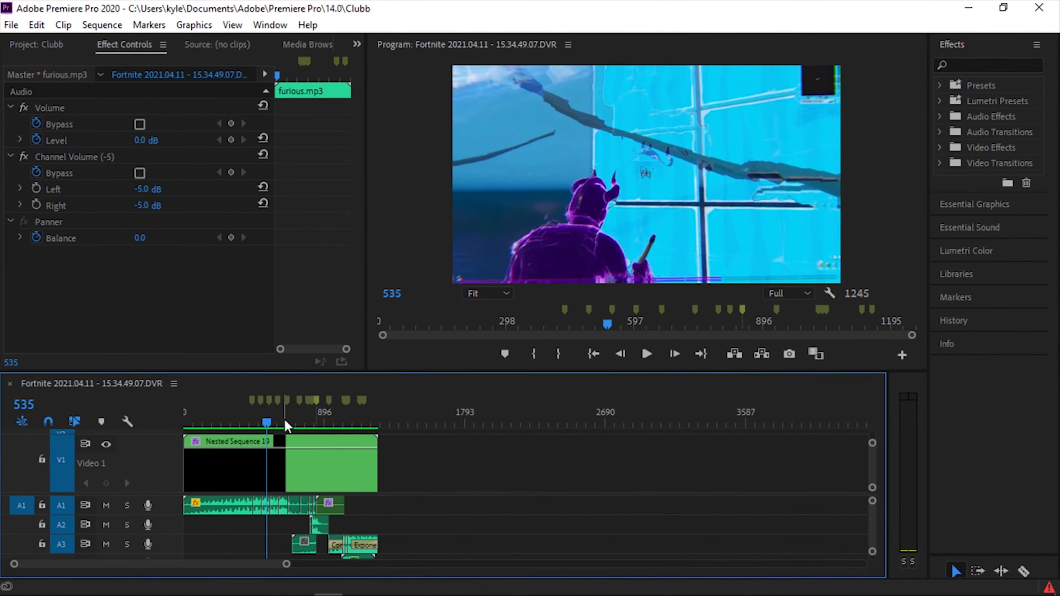
pyautogui.moveTo(275, 410); pyautogui.dragTo(291, 412)
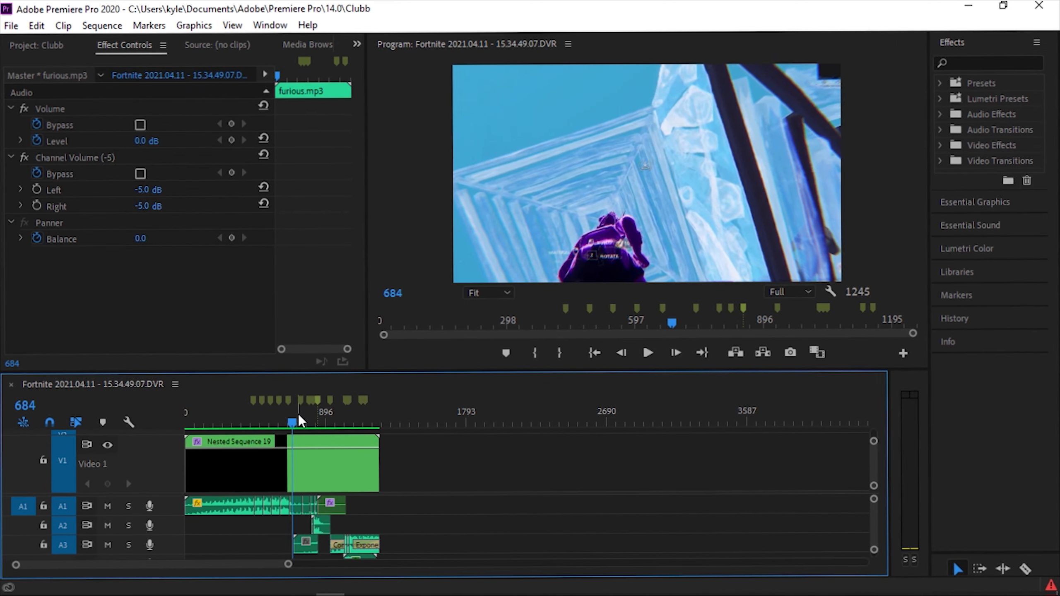